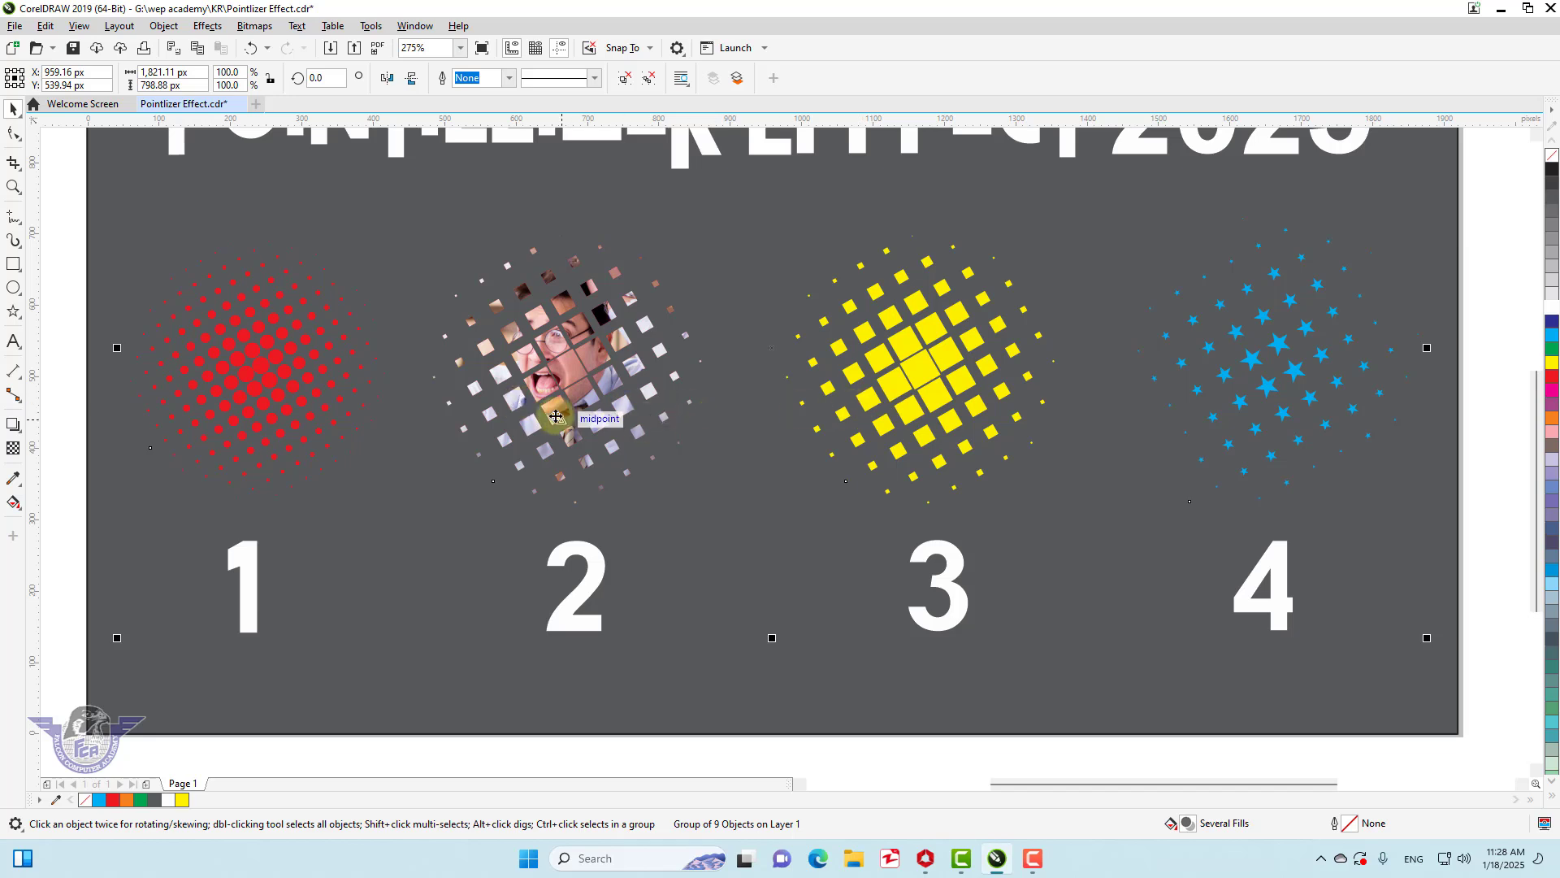
left_click(893, 385)
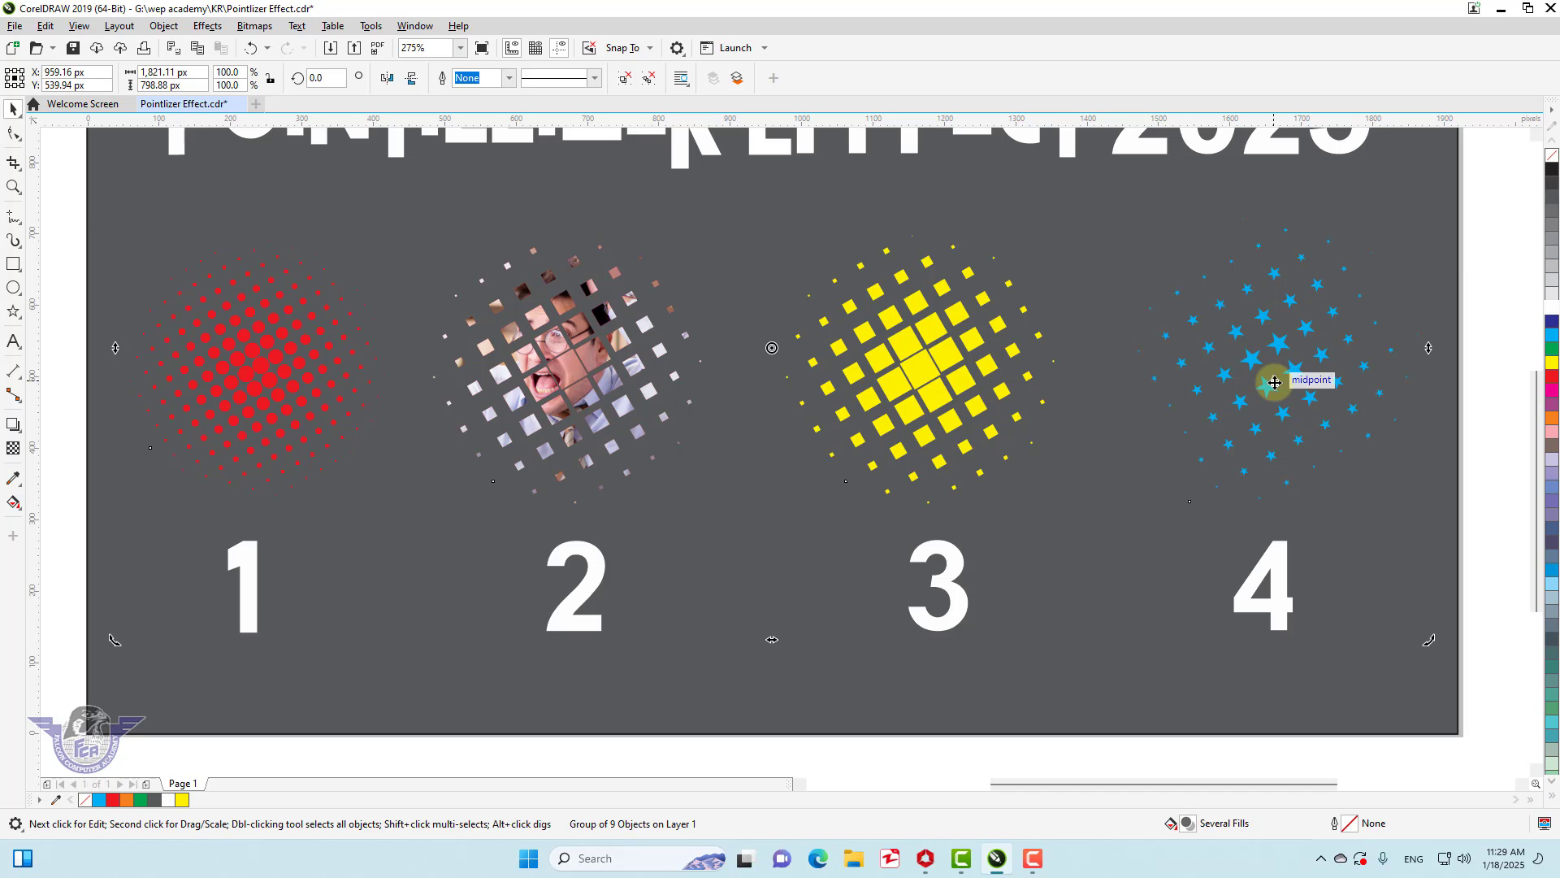
scroll(1275, 383, "down", 2)
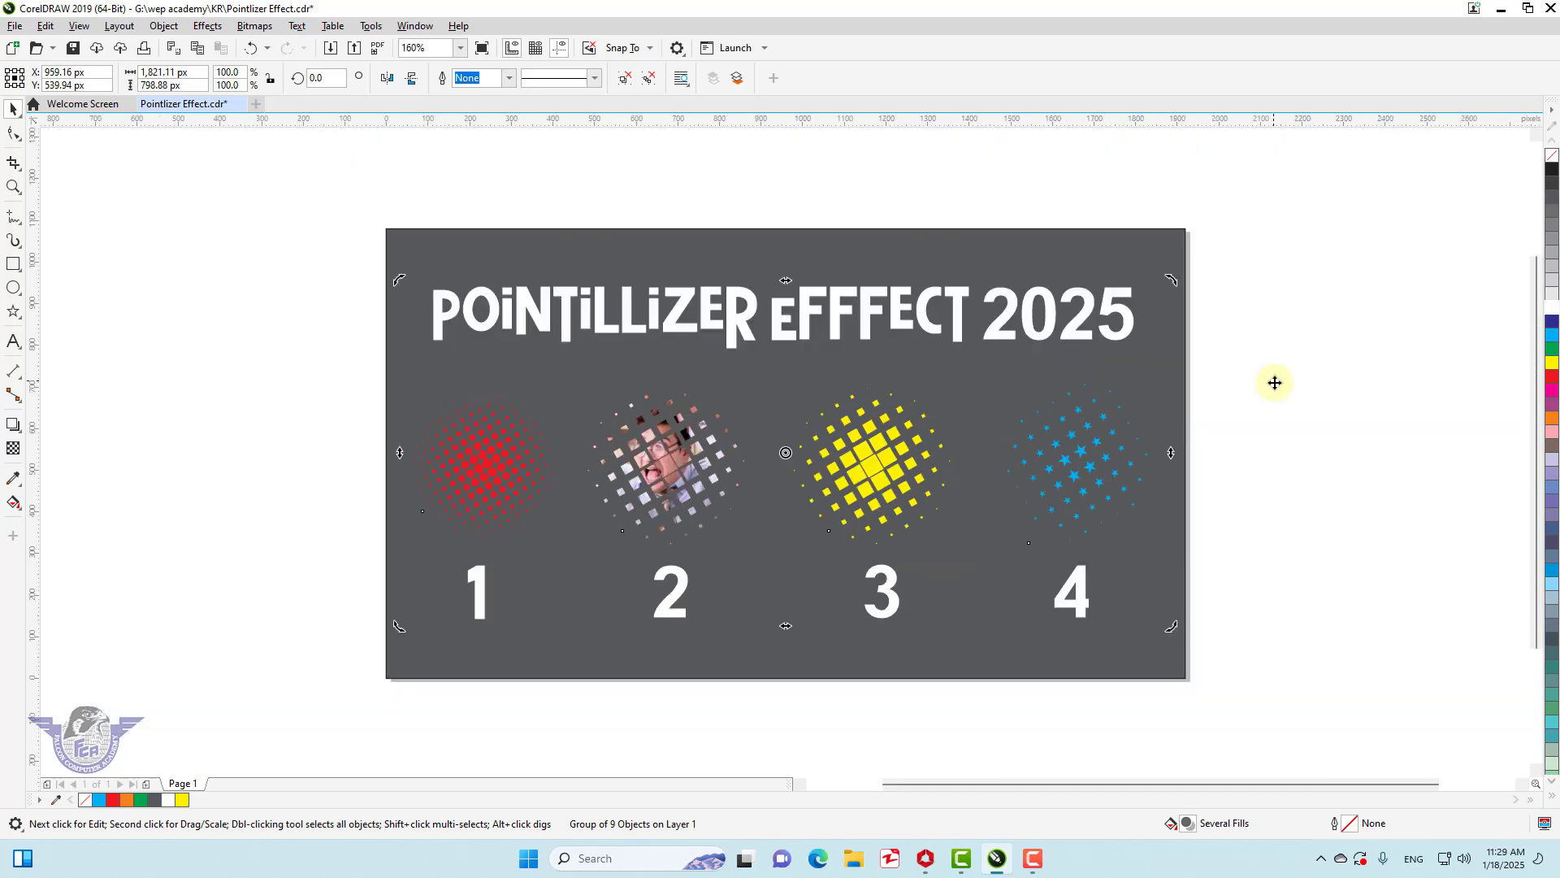
left_click(1328, 504)
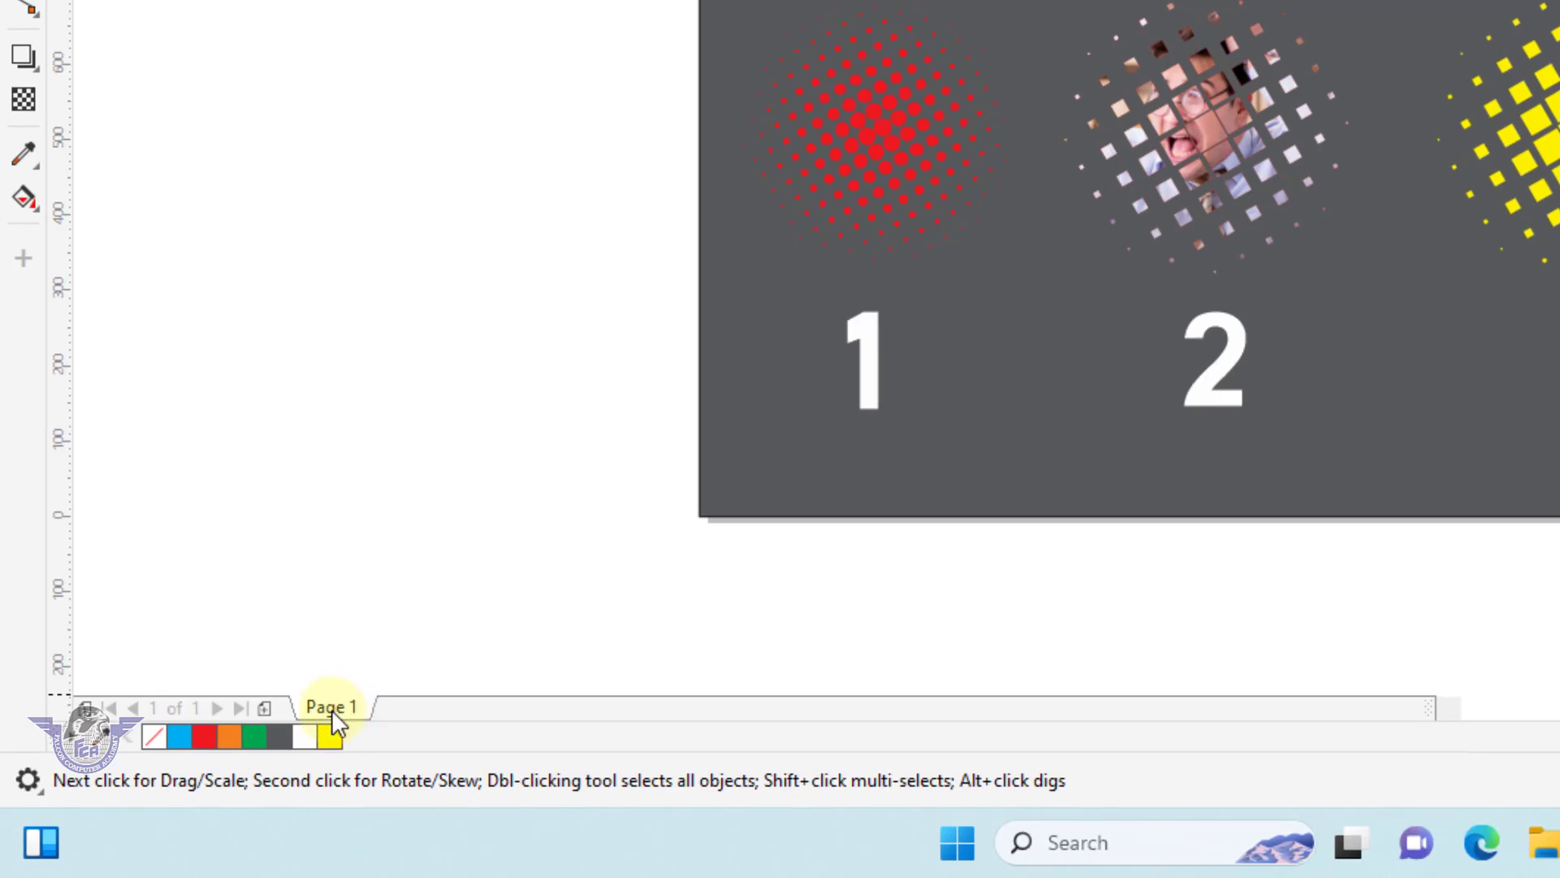
- Insert a new page after Page 1 and set its size to 1920 × 1080 px
right_click(331, 709)
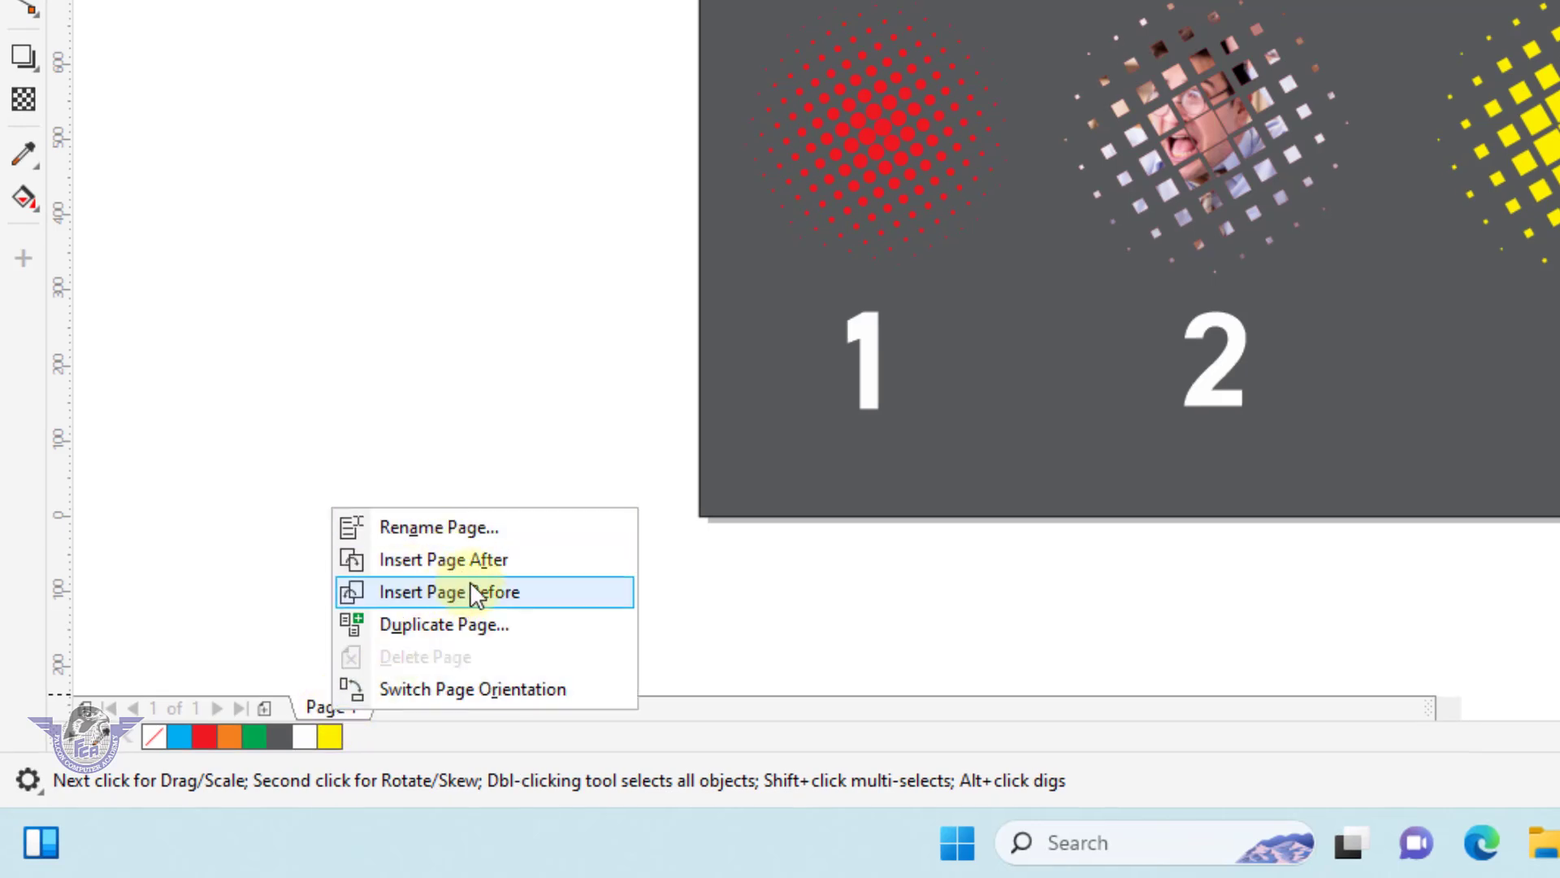
left_click(484, 562)
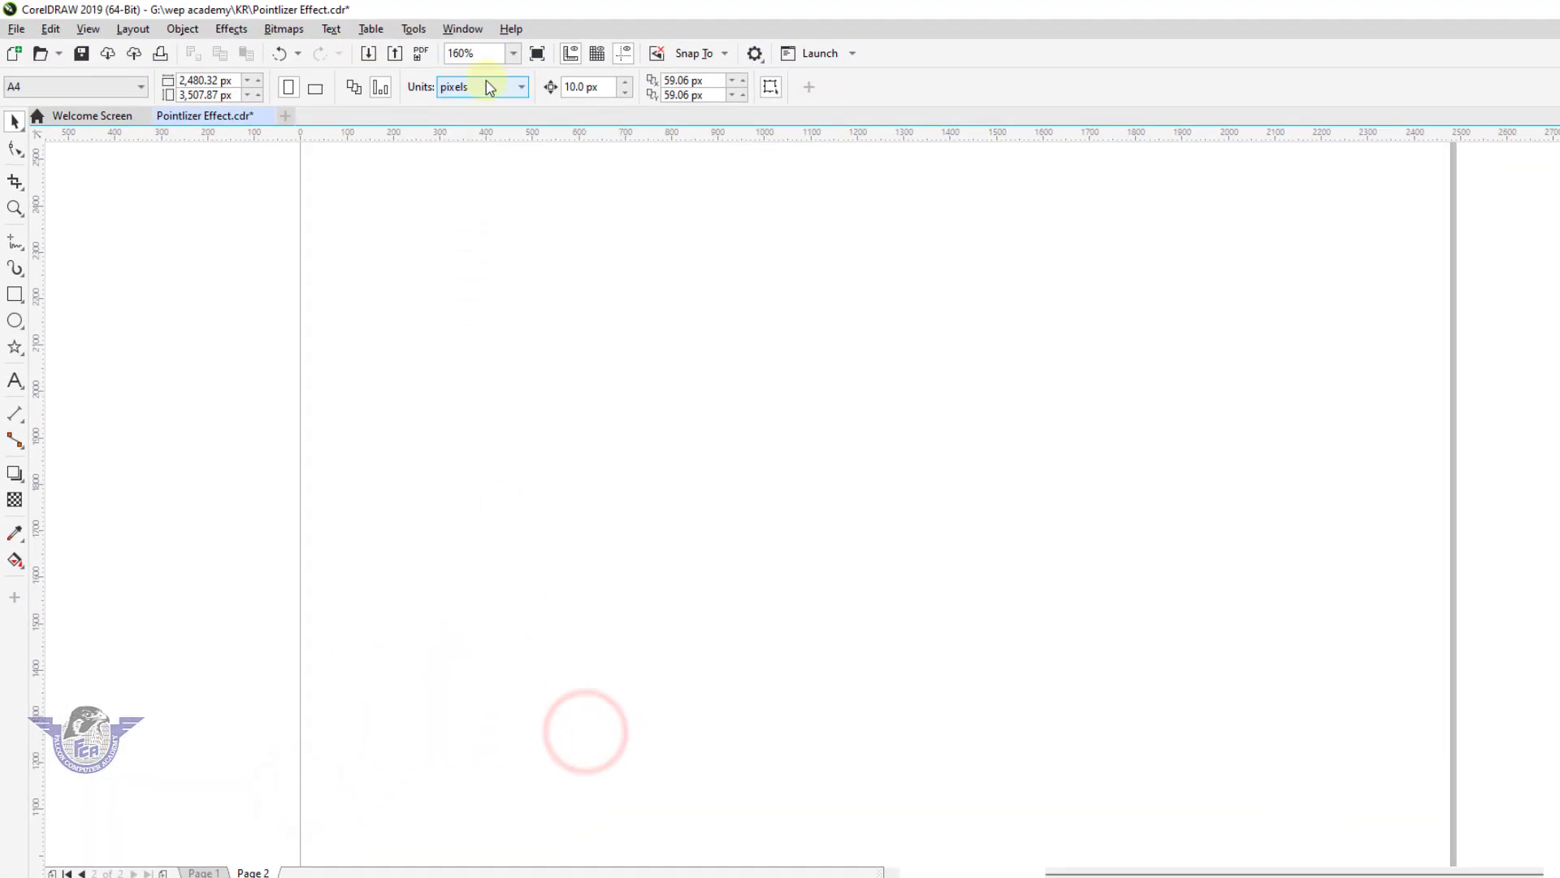
left_click(236, 81)
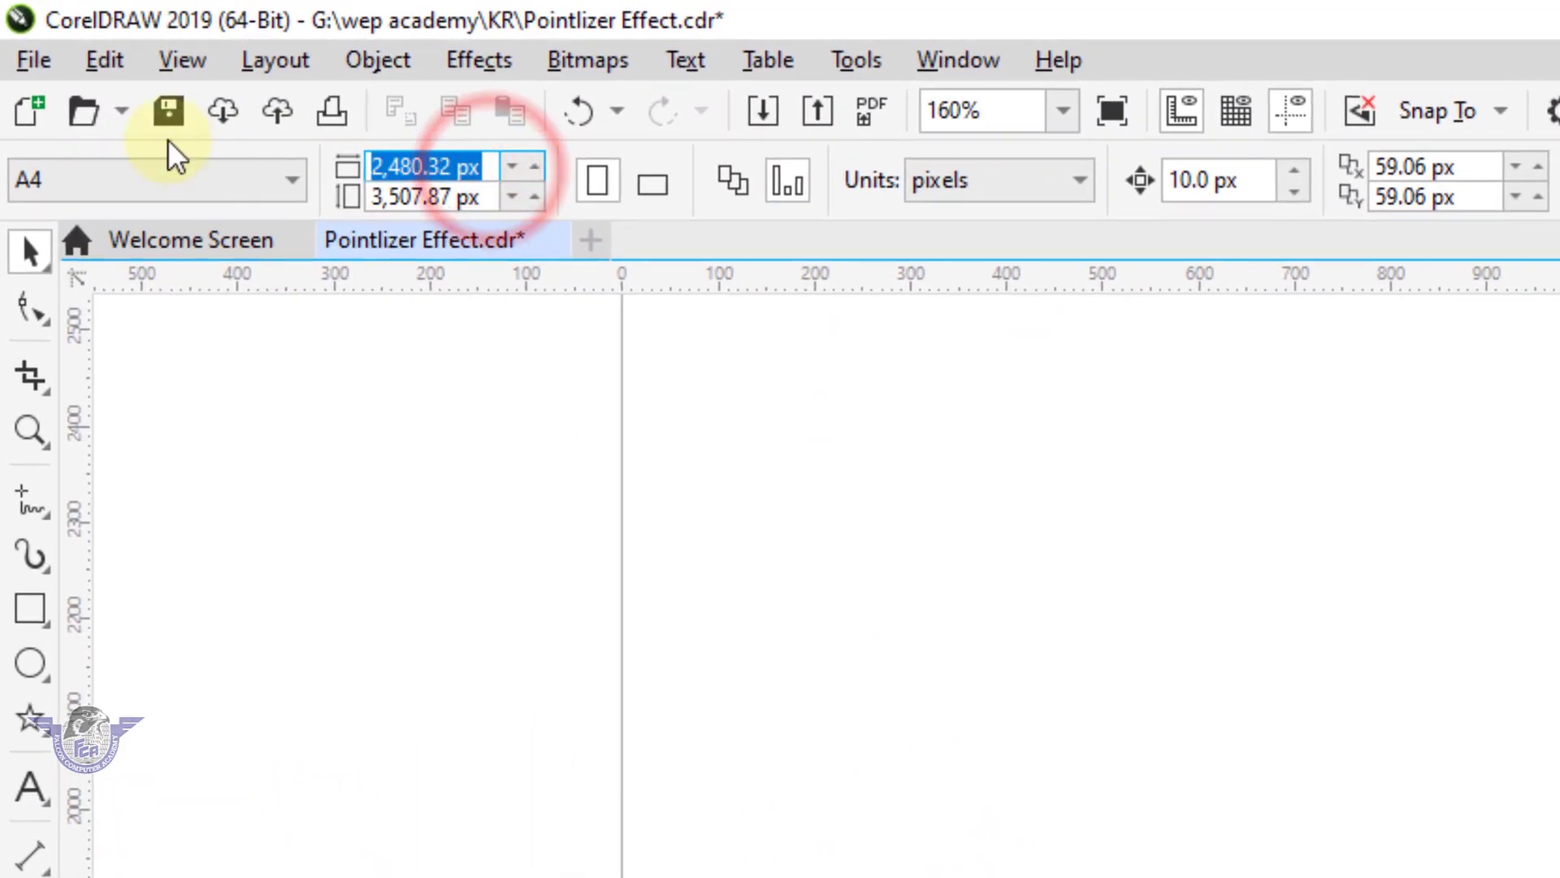
type("1920")
key("Tab")
type("1080")
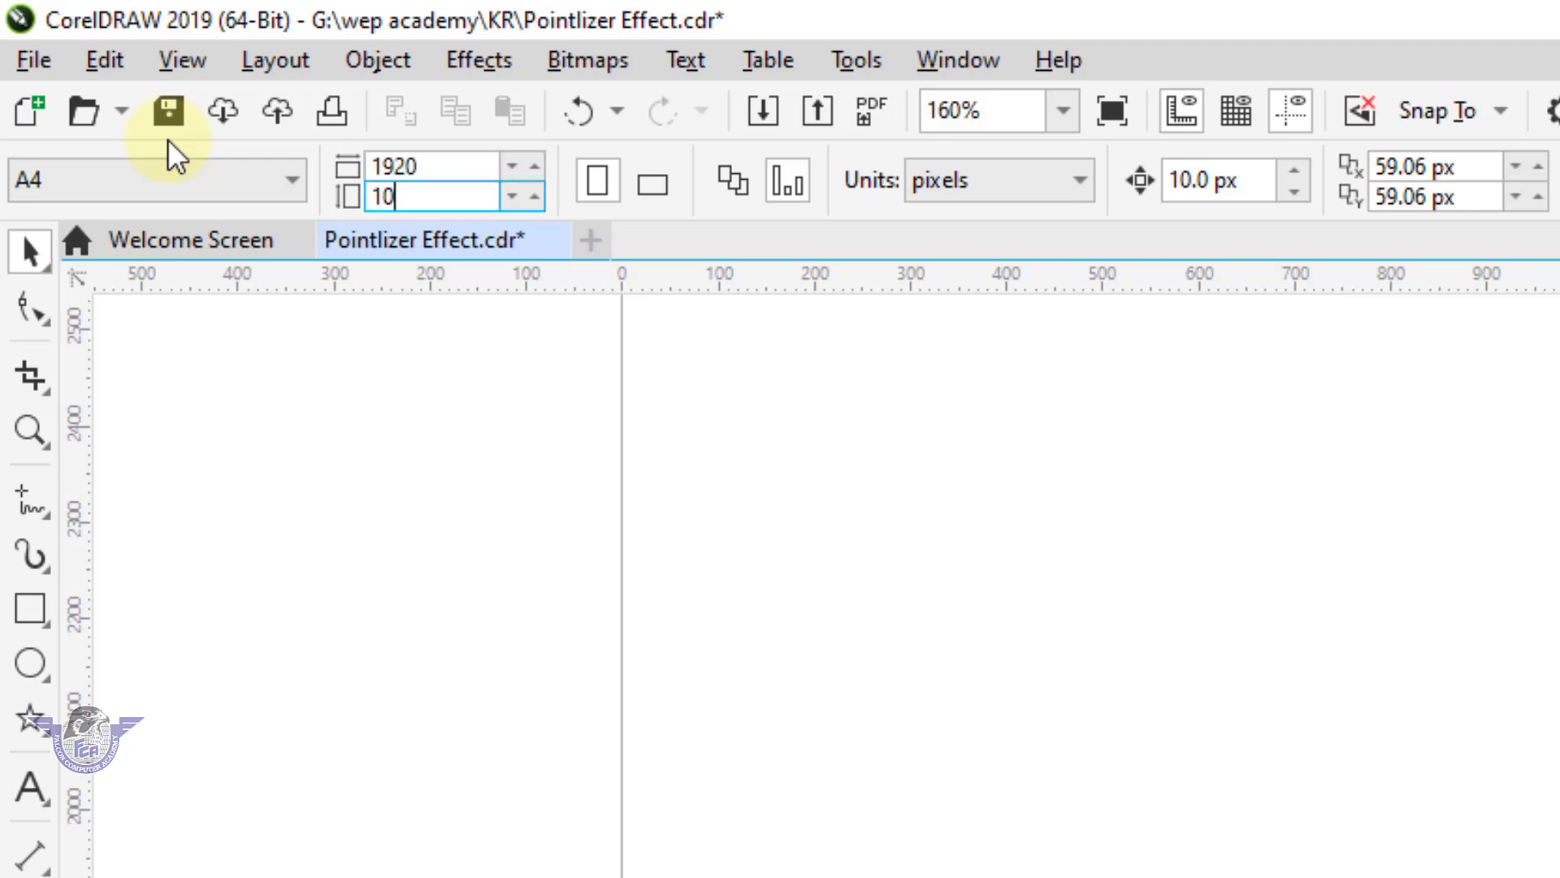
key("Return")
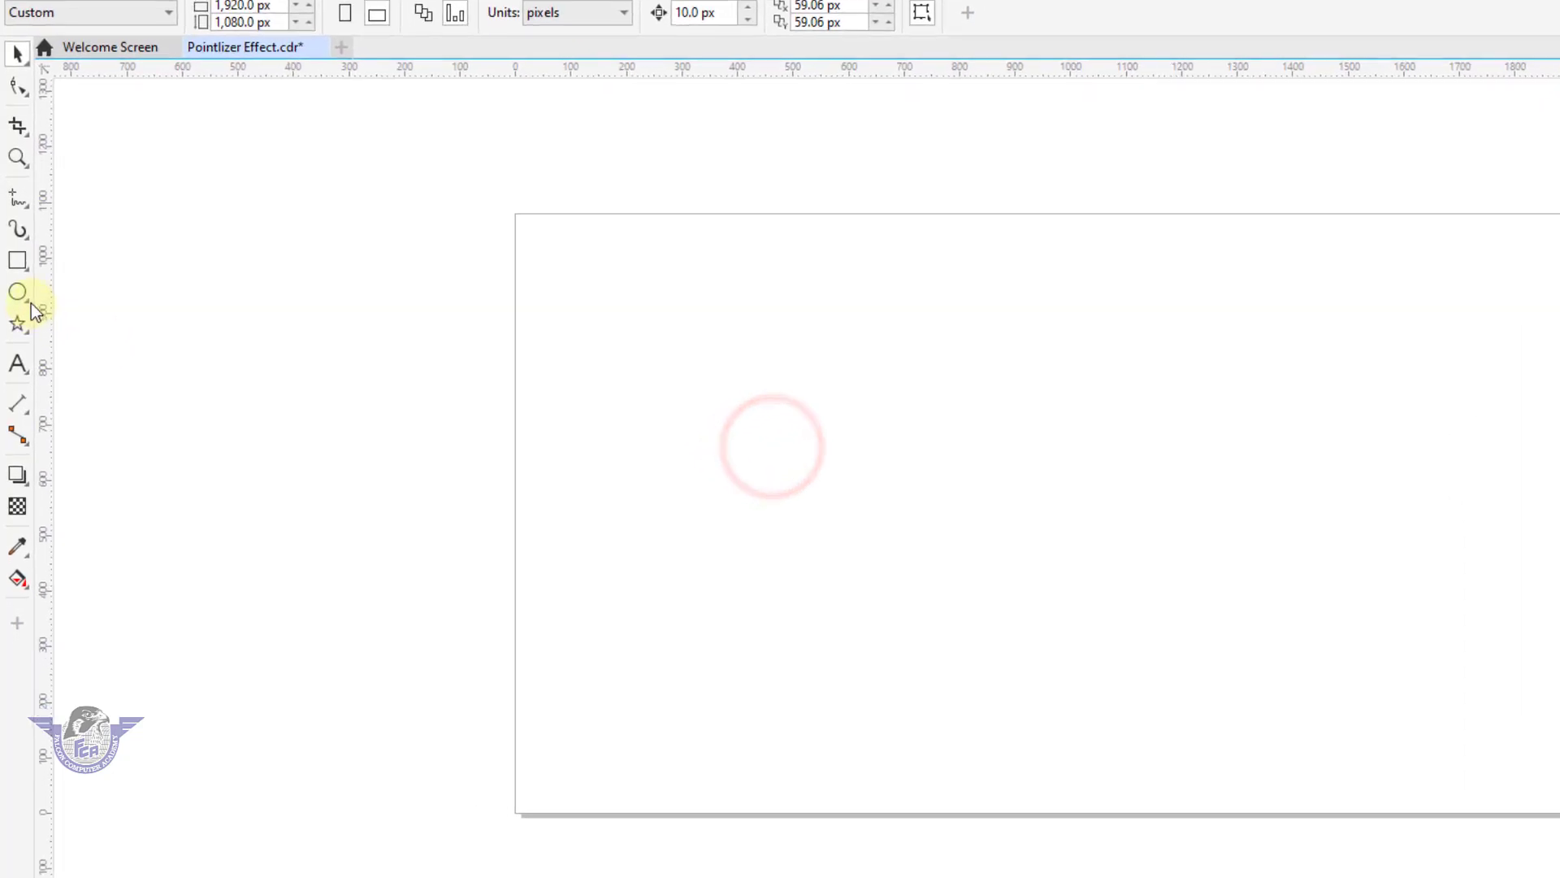
- Draw a circle about 529 px in diameter in the left half of the new page
left_click(20, 238)
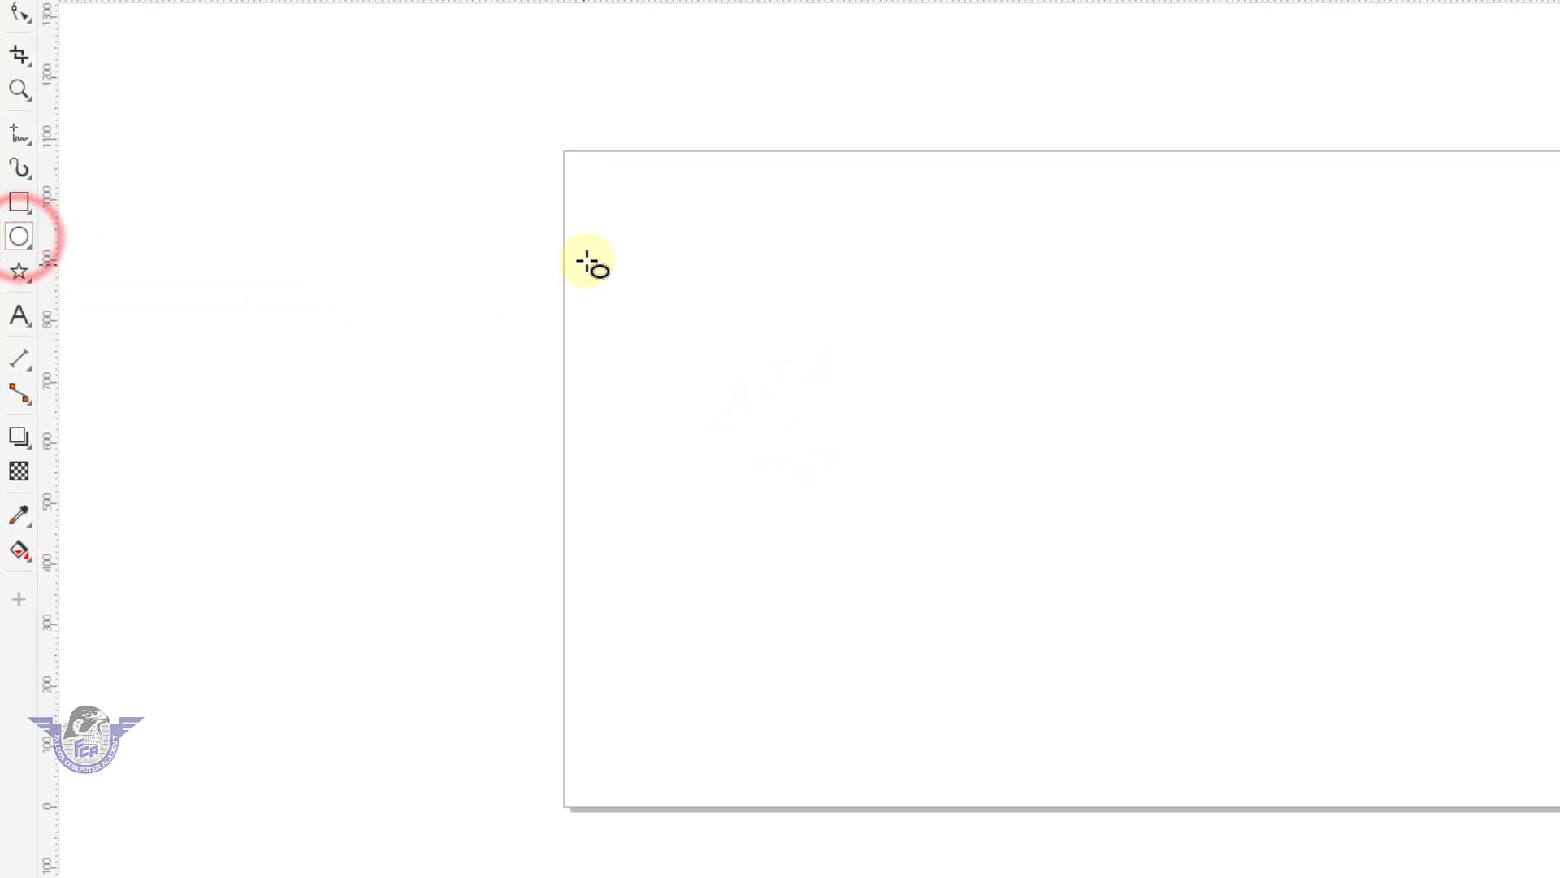
left_click_drag(635, 248, 873, 573)
left_click(20, 14)
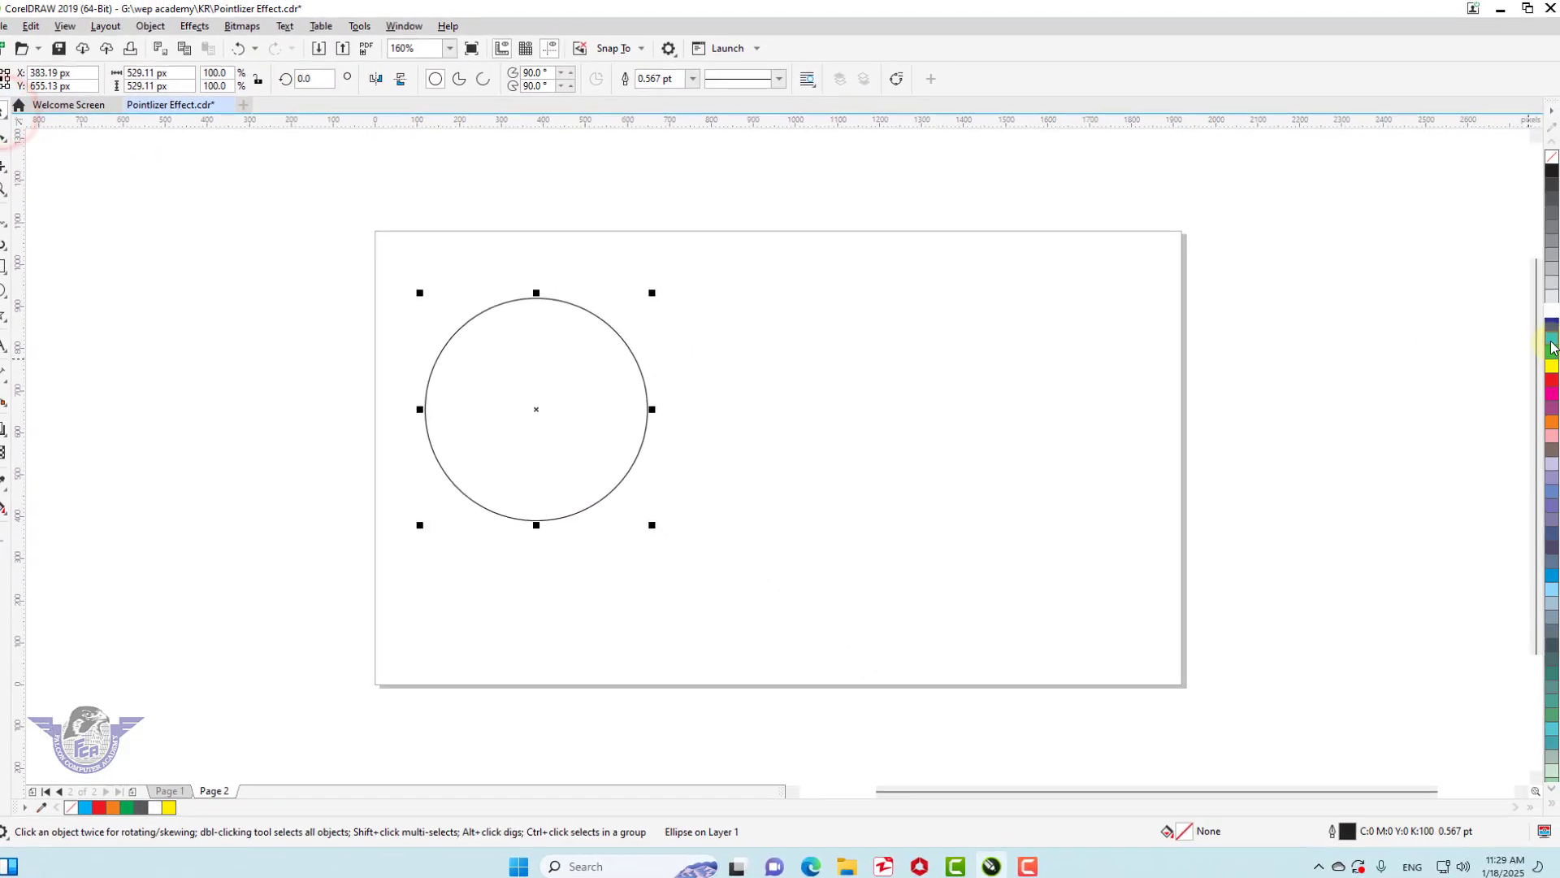
- Give the circle a cyan fill with no outline and shift it toward the page's upper-left corner
left_click(1551, 337)
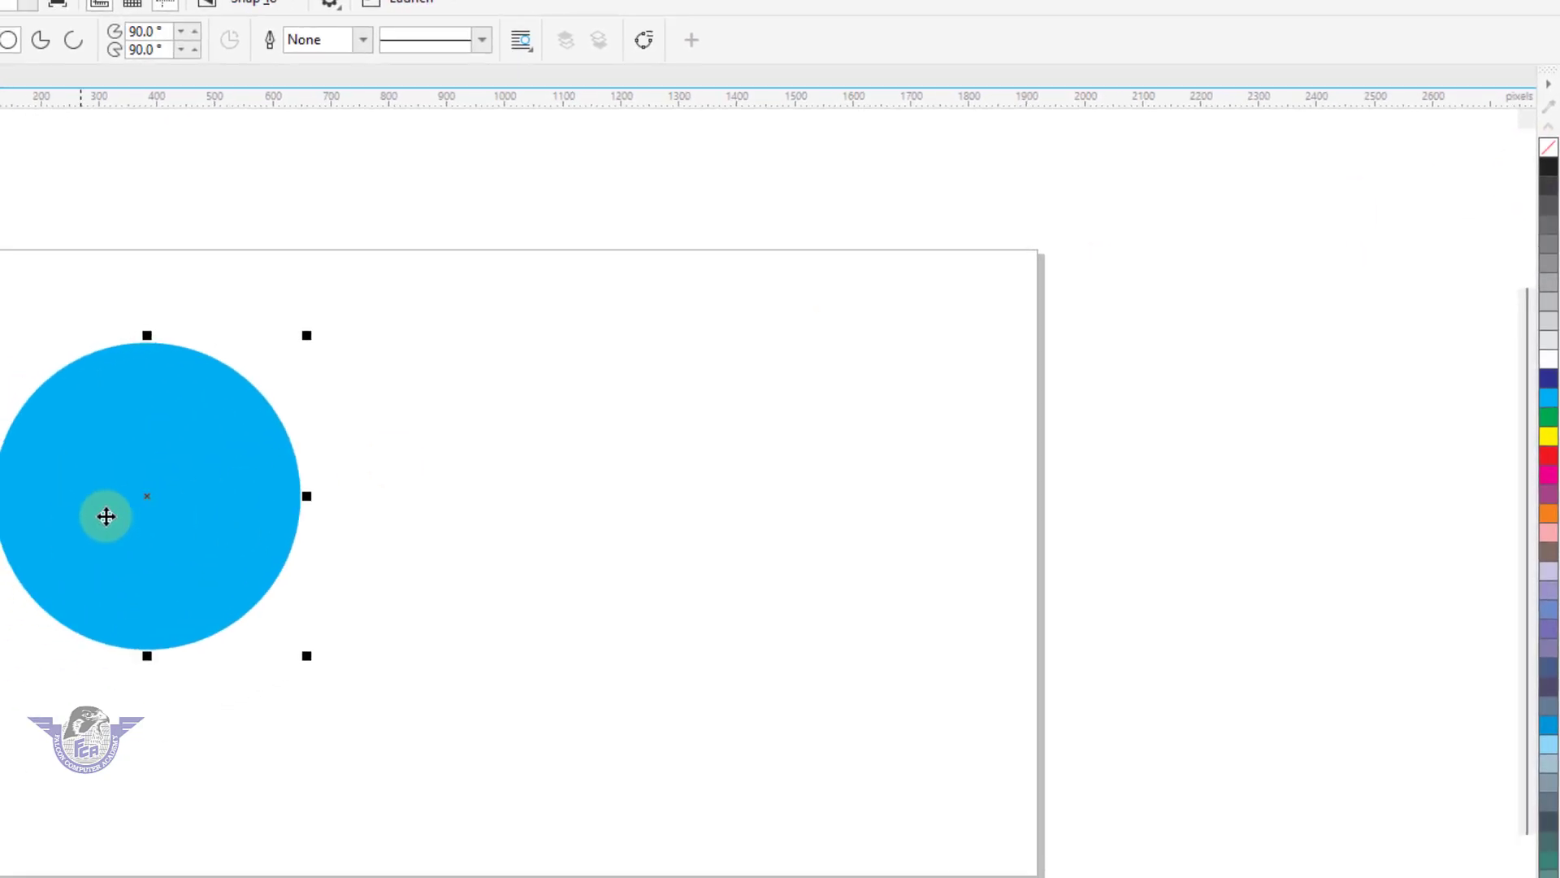
left_click_drag(99, 530, 73, 492)
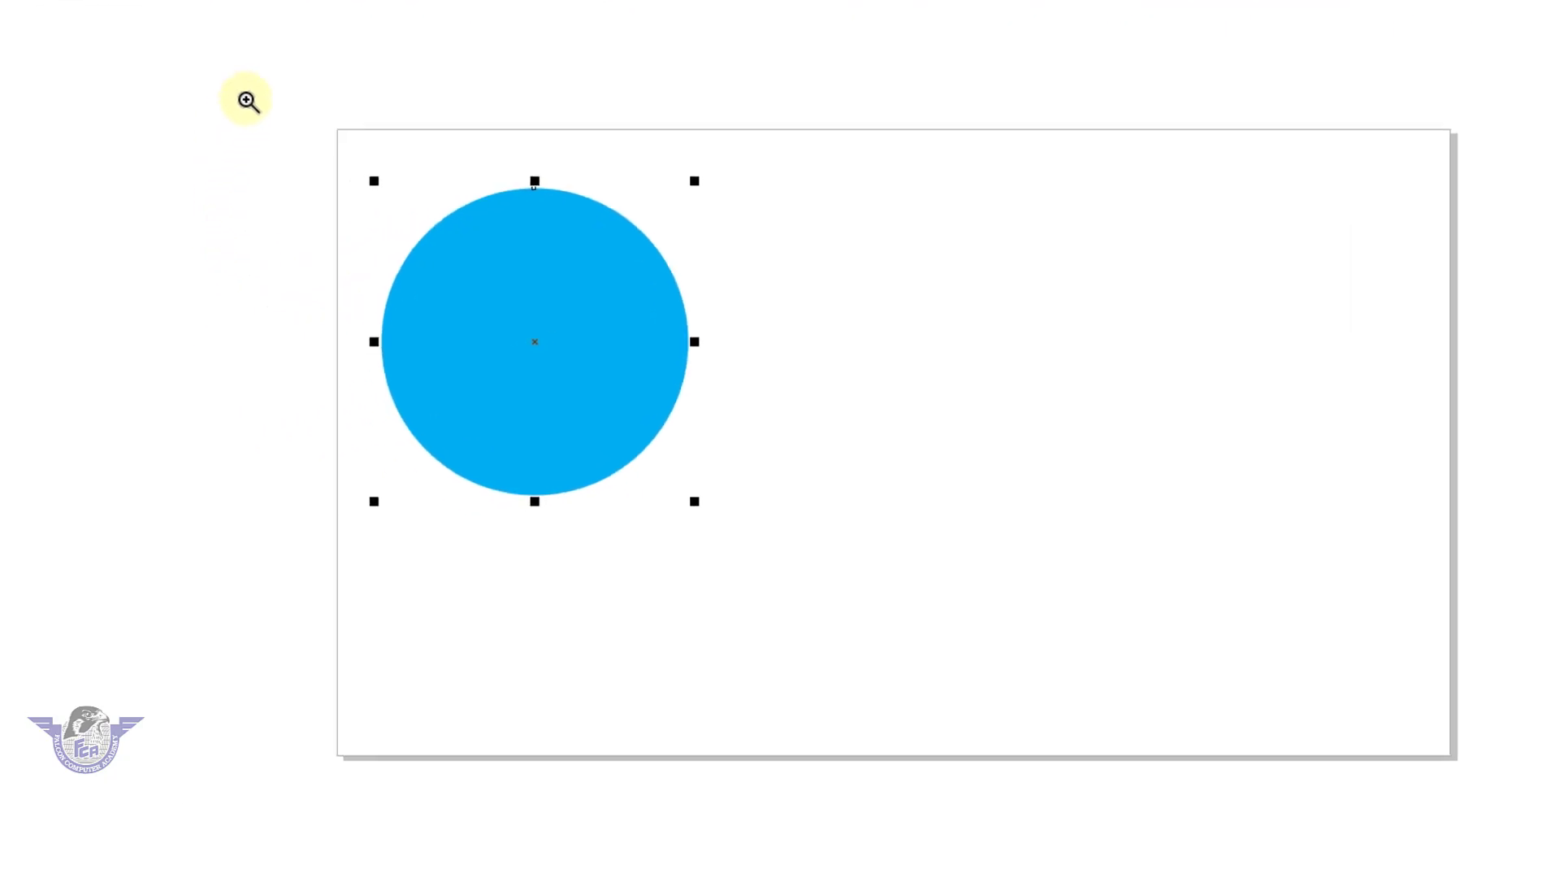
- Apply an elliptical fountain transparency to the cyan circle, centred on it and reaching close to its edge
key("F2")
left_click_drag(13, 161, 470, 621)
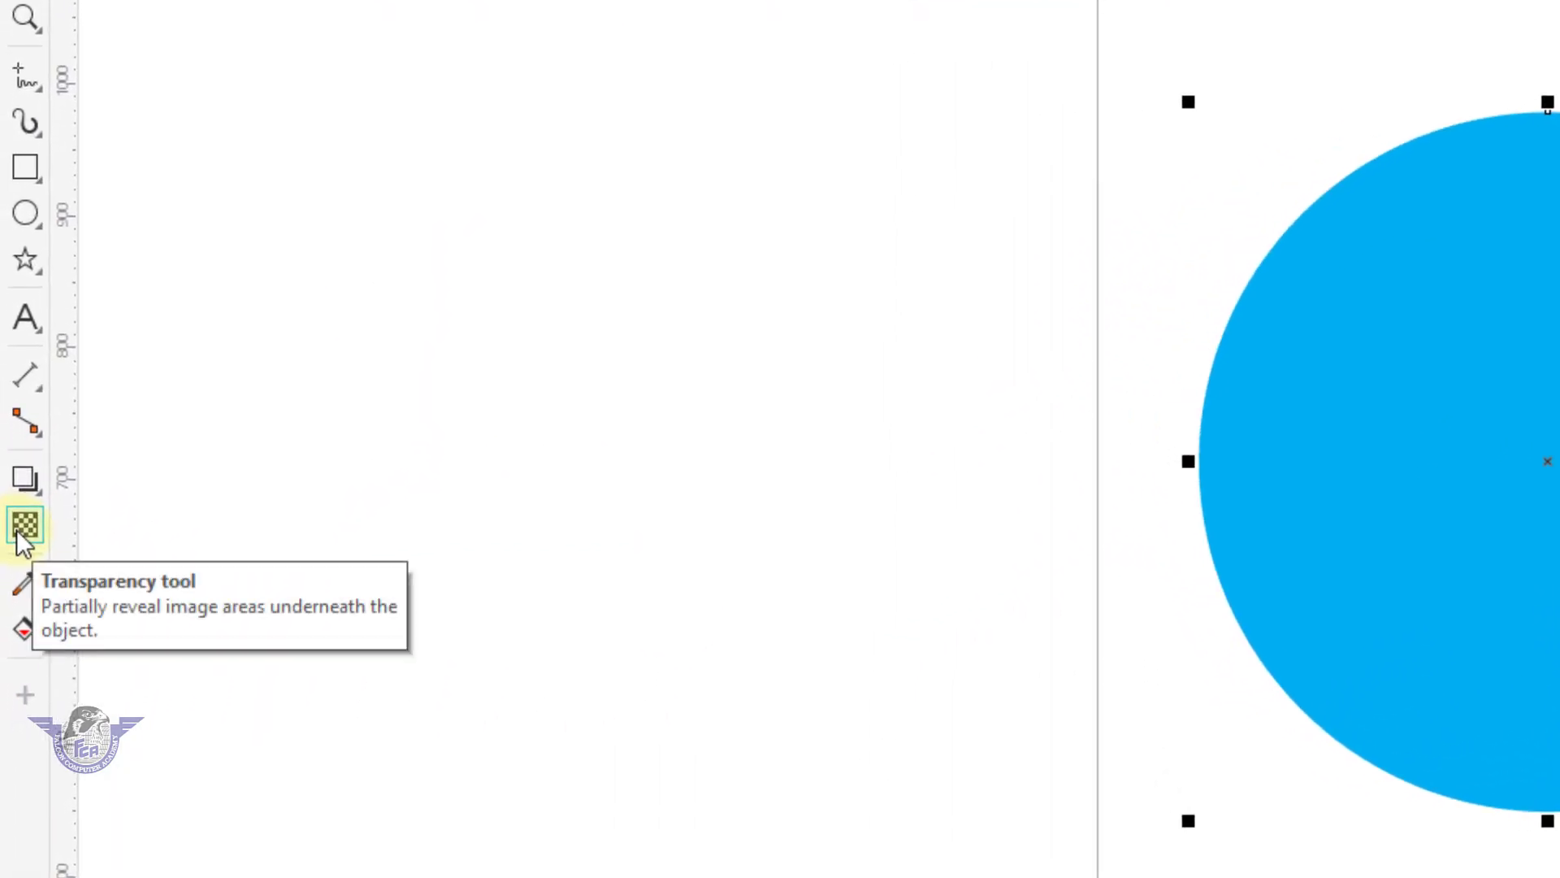
left_click(18, 532)
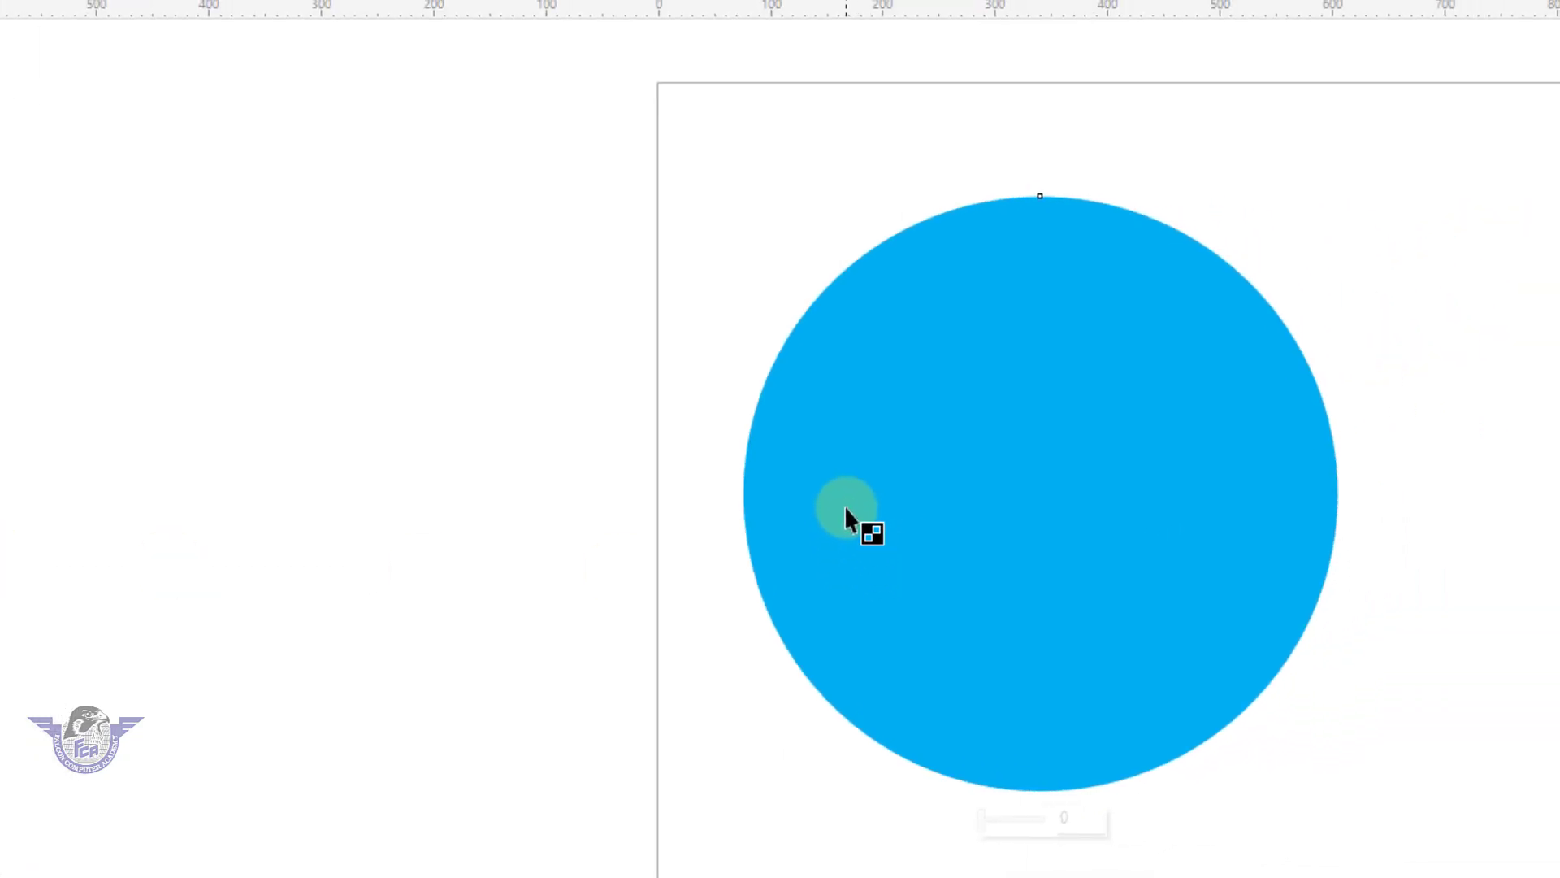
left_click_drag(1318, 471, 1332, 472)
left_click_drag(845, 501, 1275, 495)
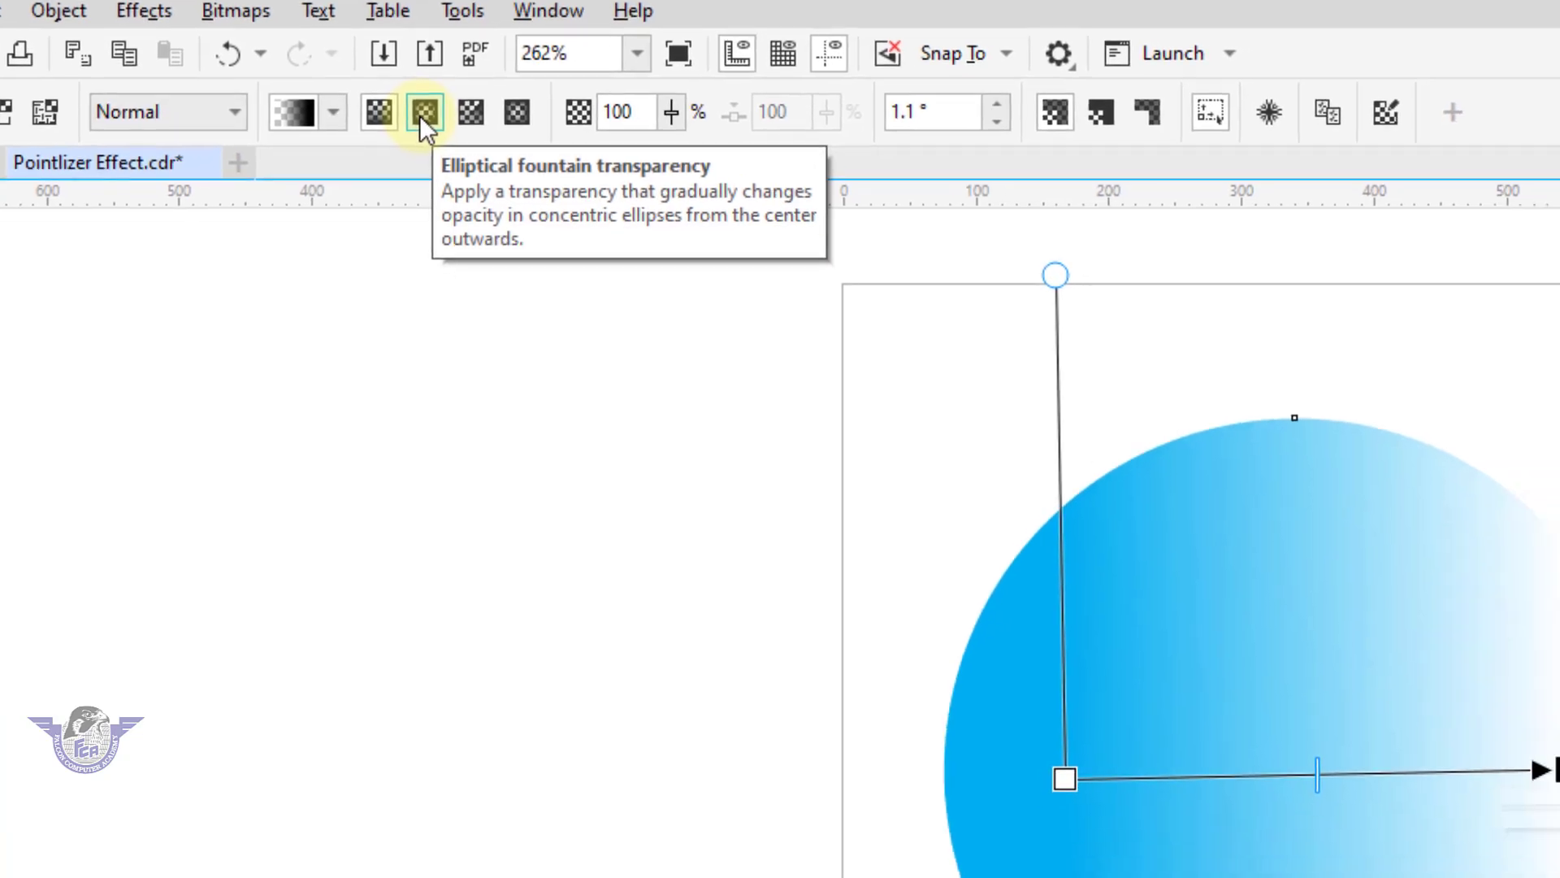
left_click(487, 160)
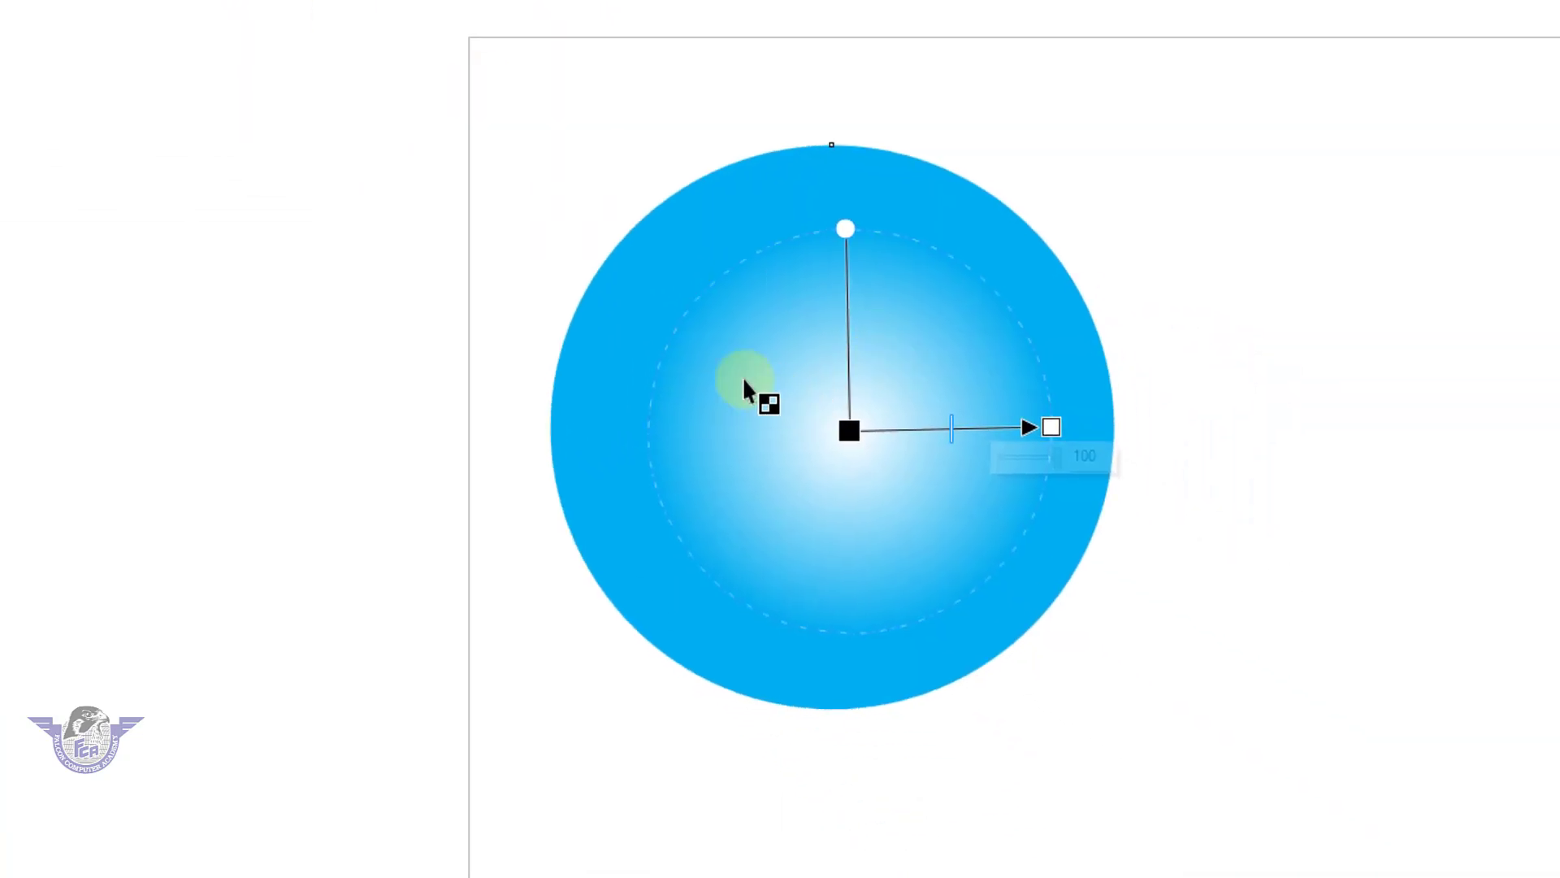
left_click_drag(709, 334, 881, 506)
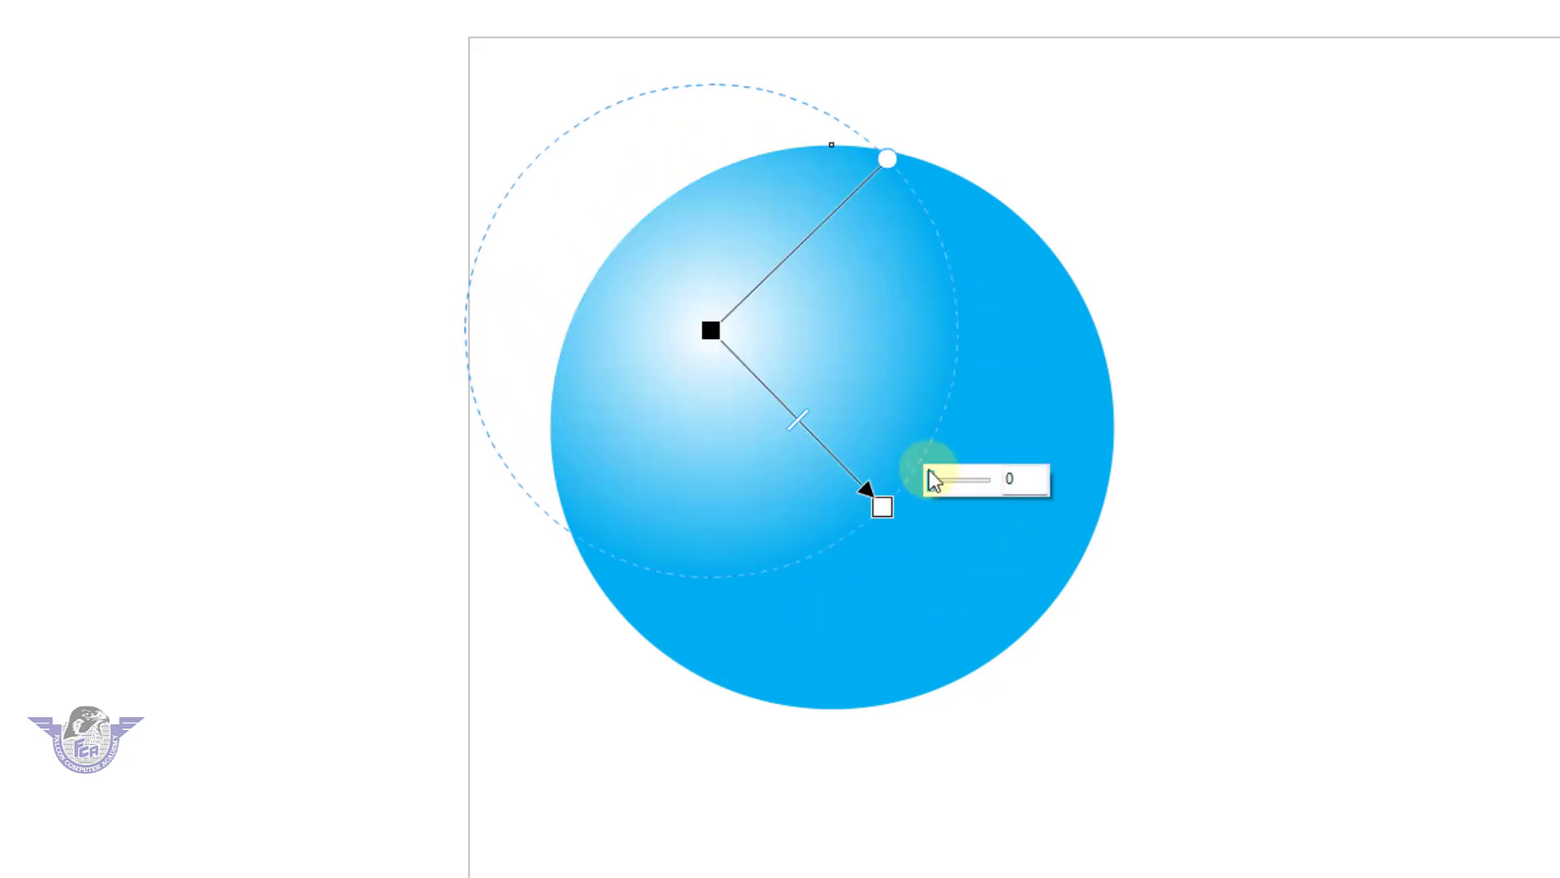
left_click_drag(926, 450, 1045, 542)
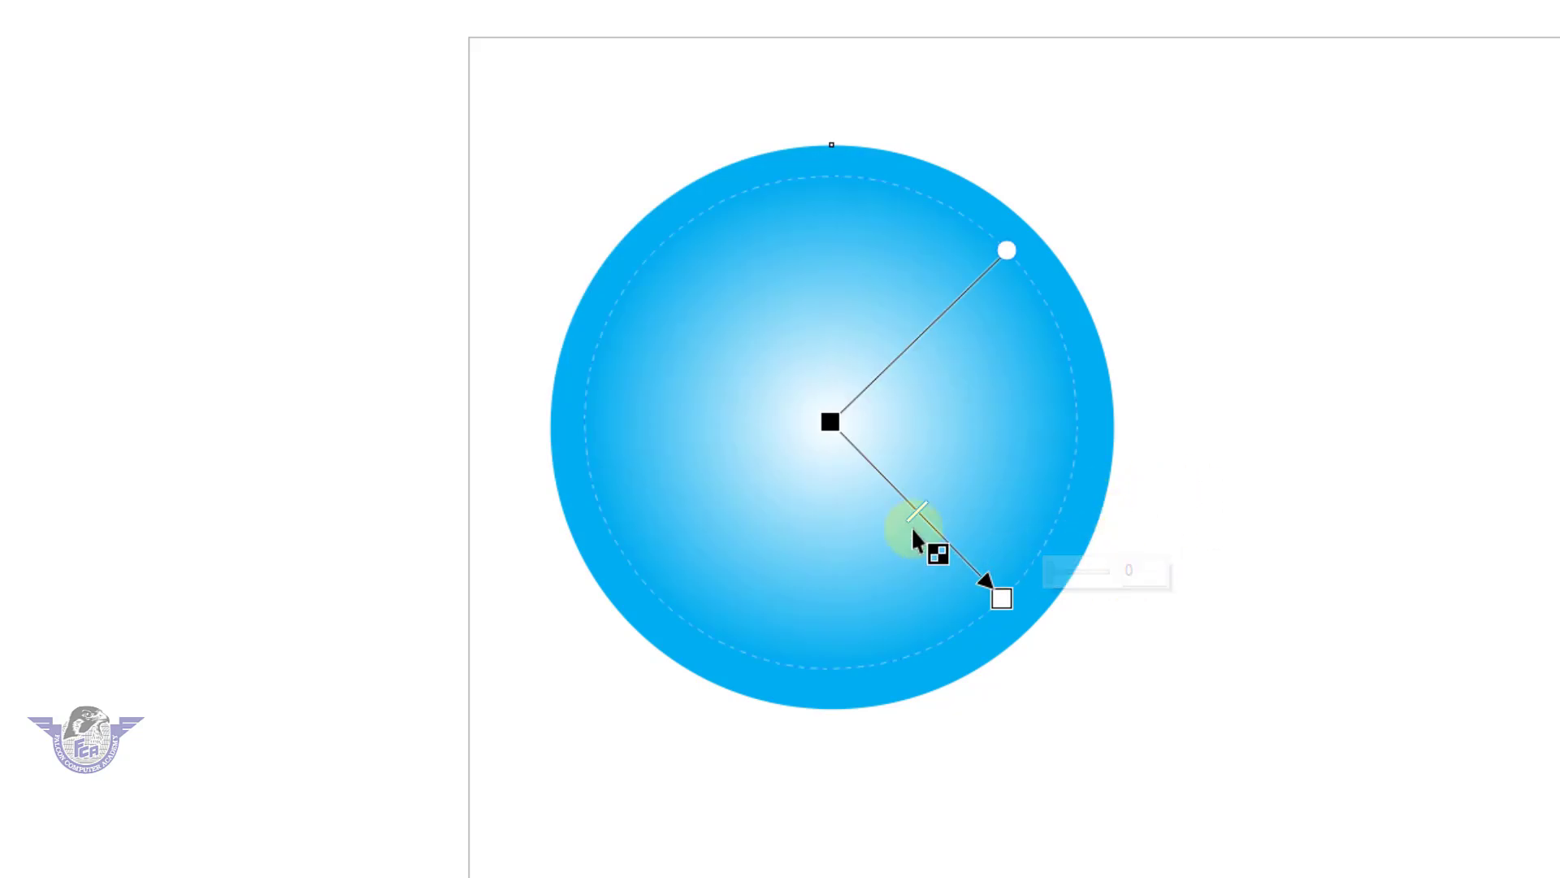
- Set the transparency to 0 at the circle's centre node and 100 at the outer node
left_click(831, 421)
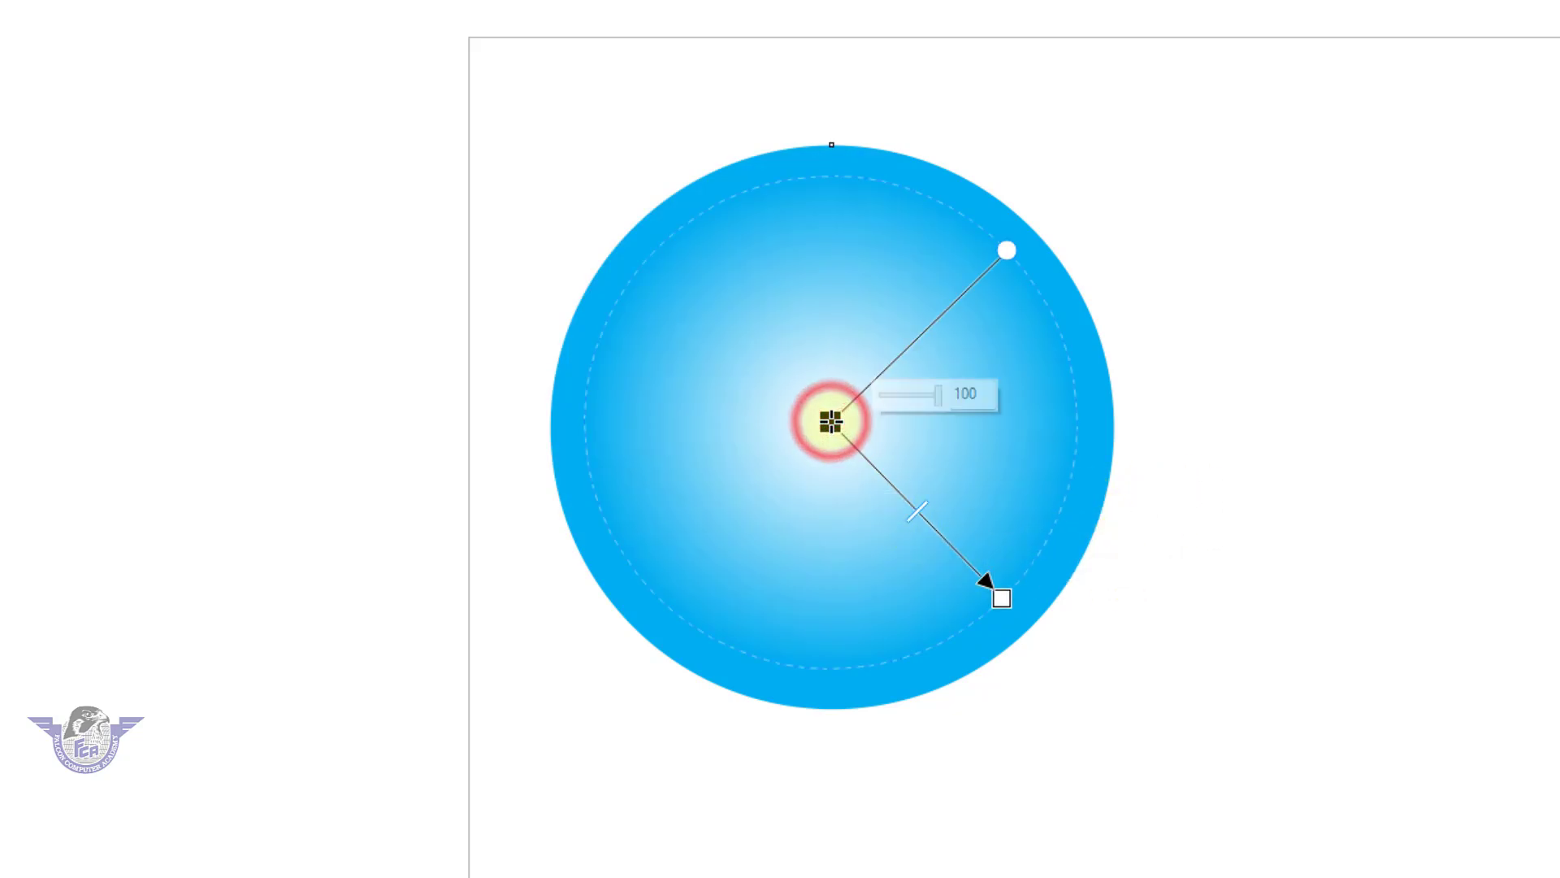
left_click_drag(939, 397, 873, 398)
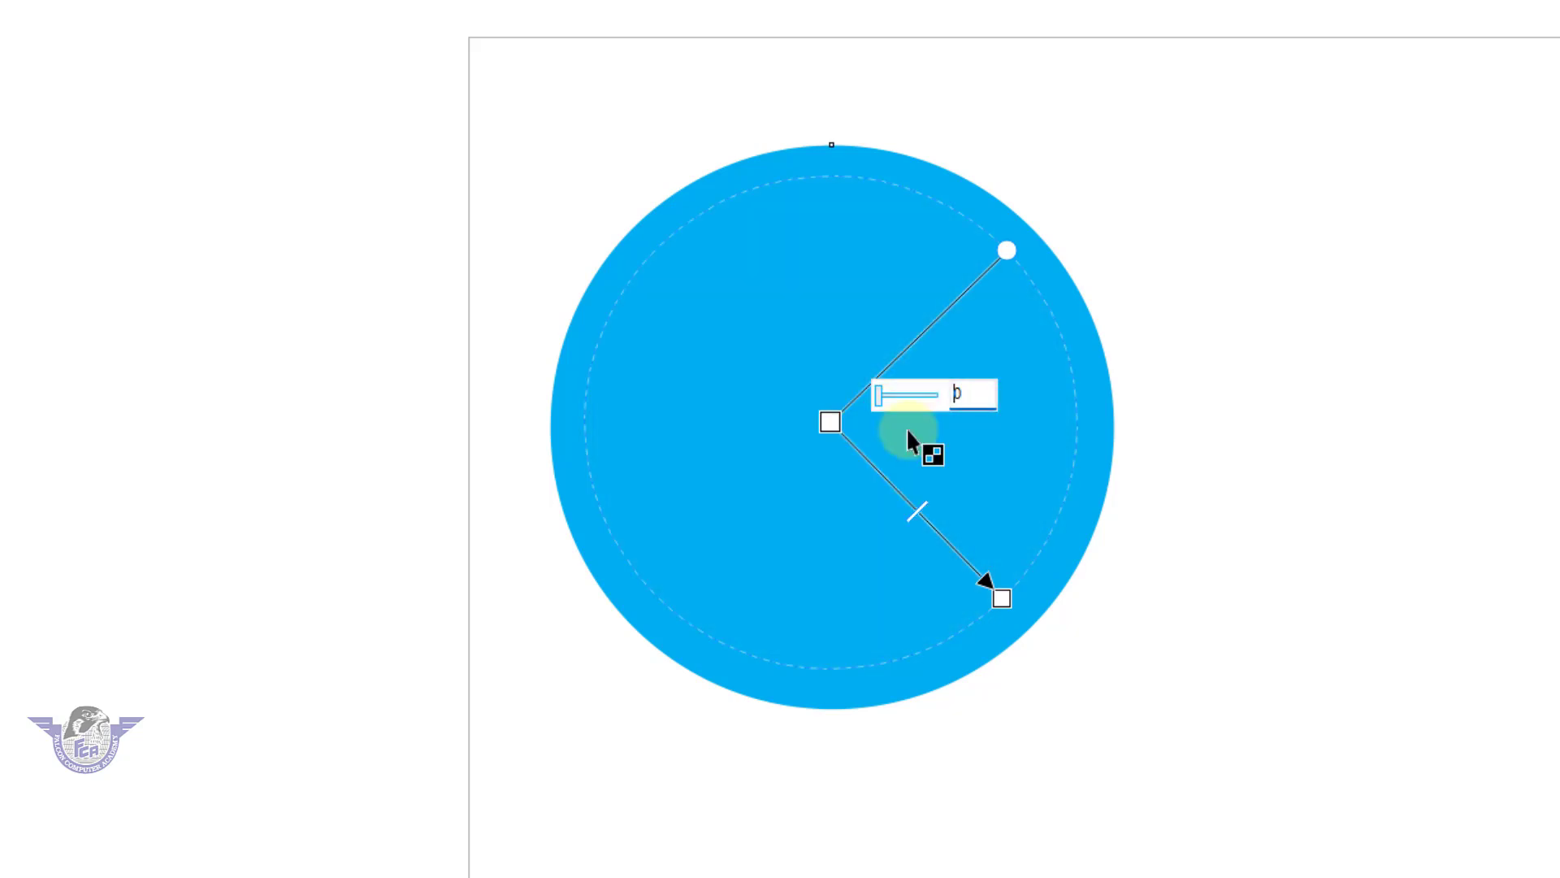
left_click(1002, 599)
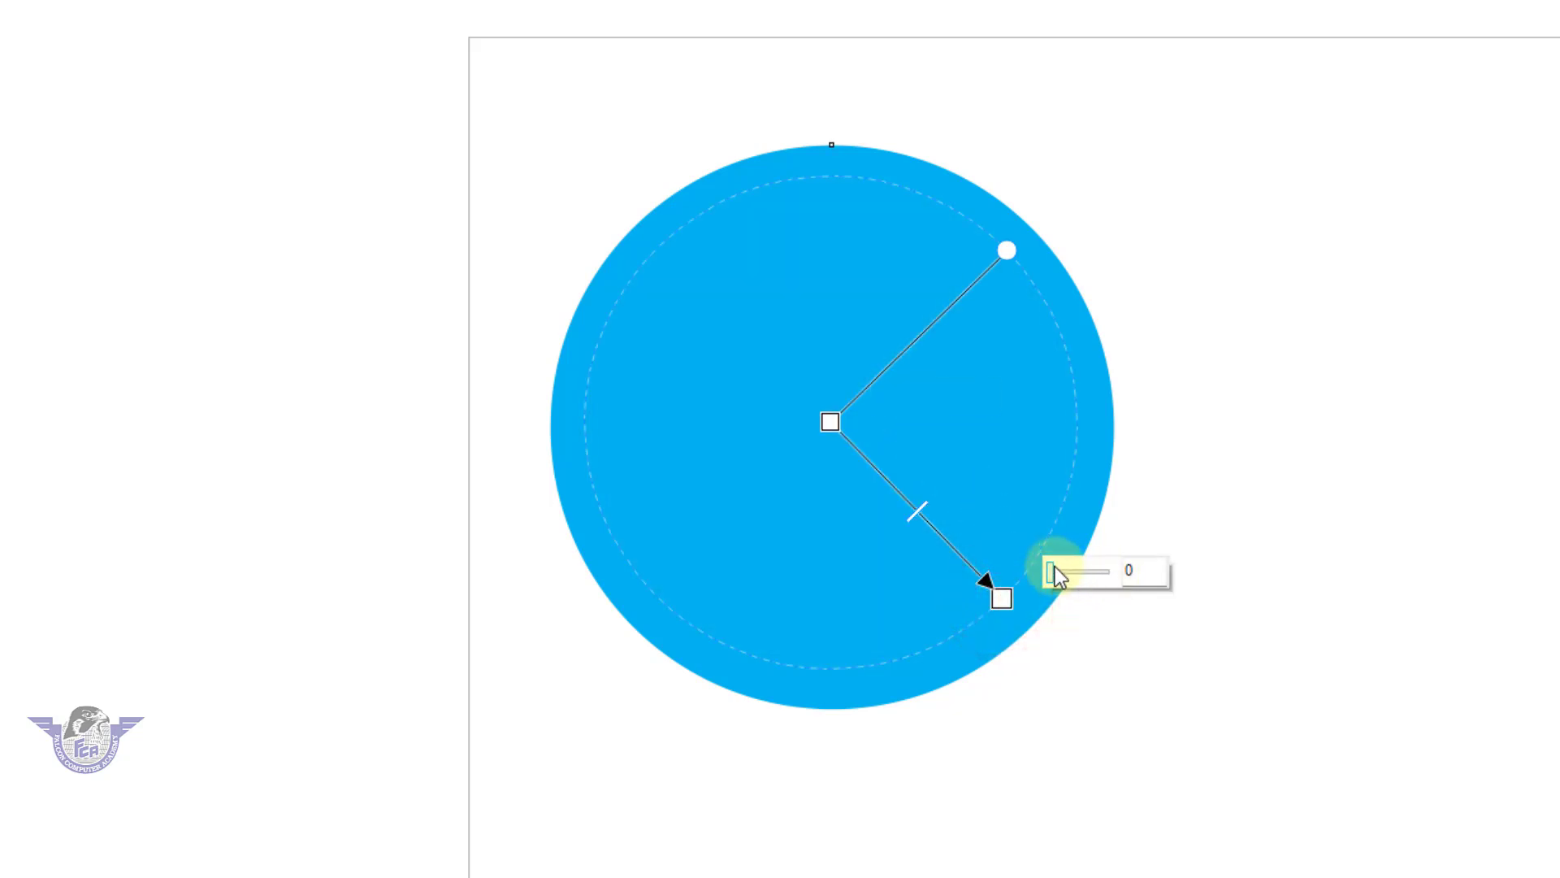
left_click_drag(1050, 572, 1137, 585)
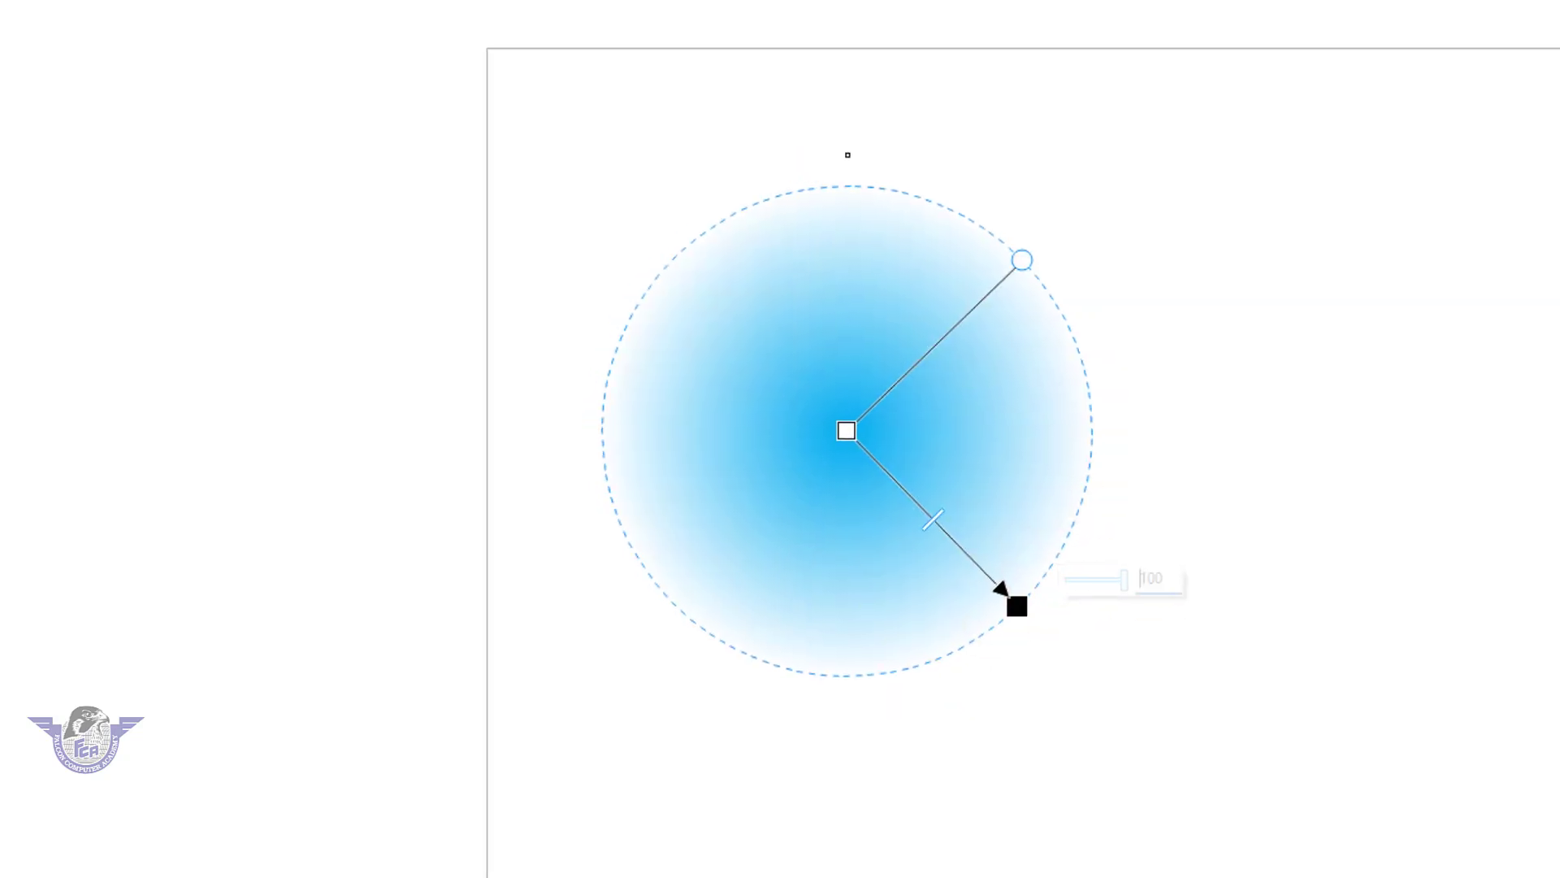
left_click(18, 153)
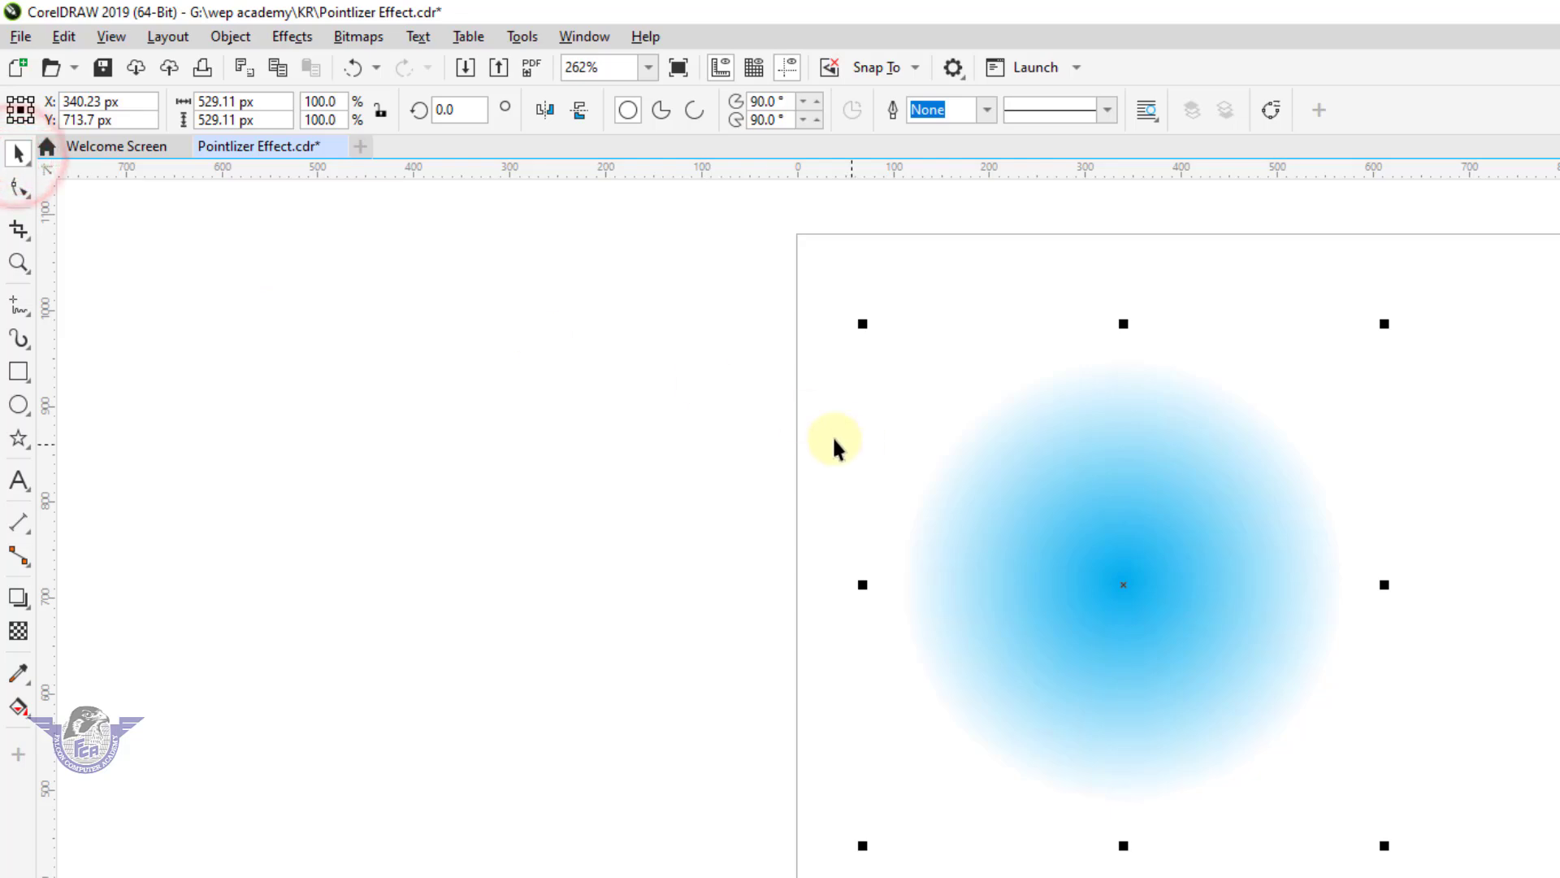
- Apply the Pointillizer effect to the faded circle using the Circle shape
left_click(292, 37)
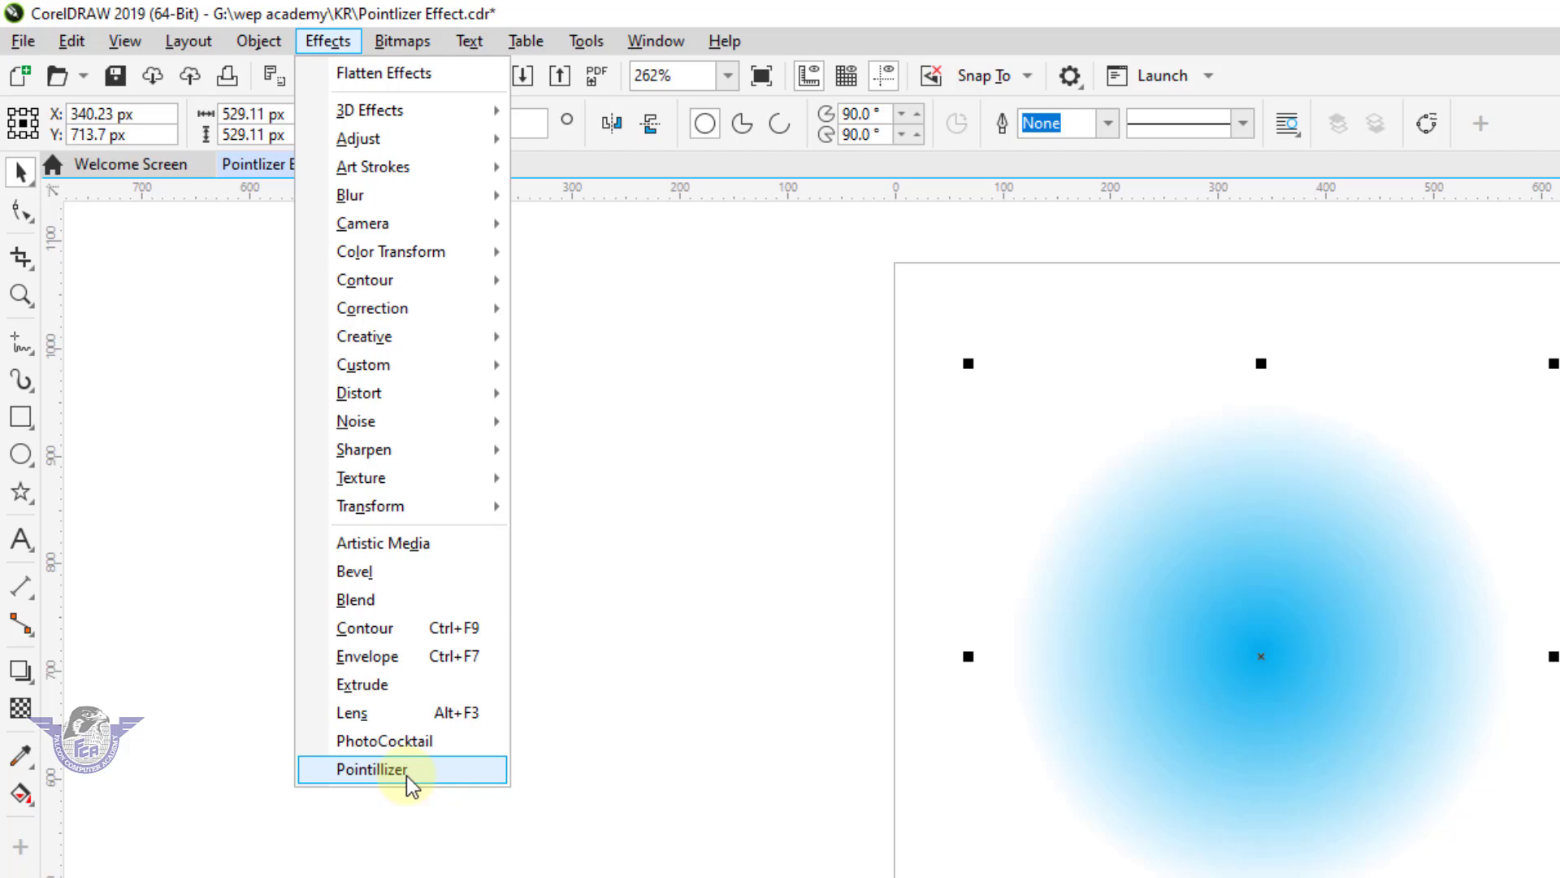
left_click(374, 768)
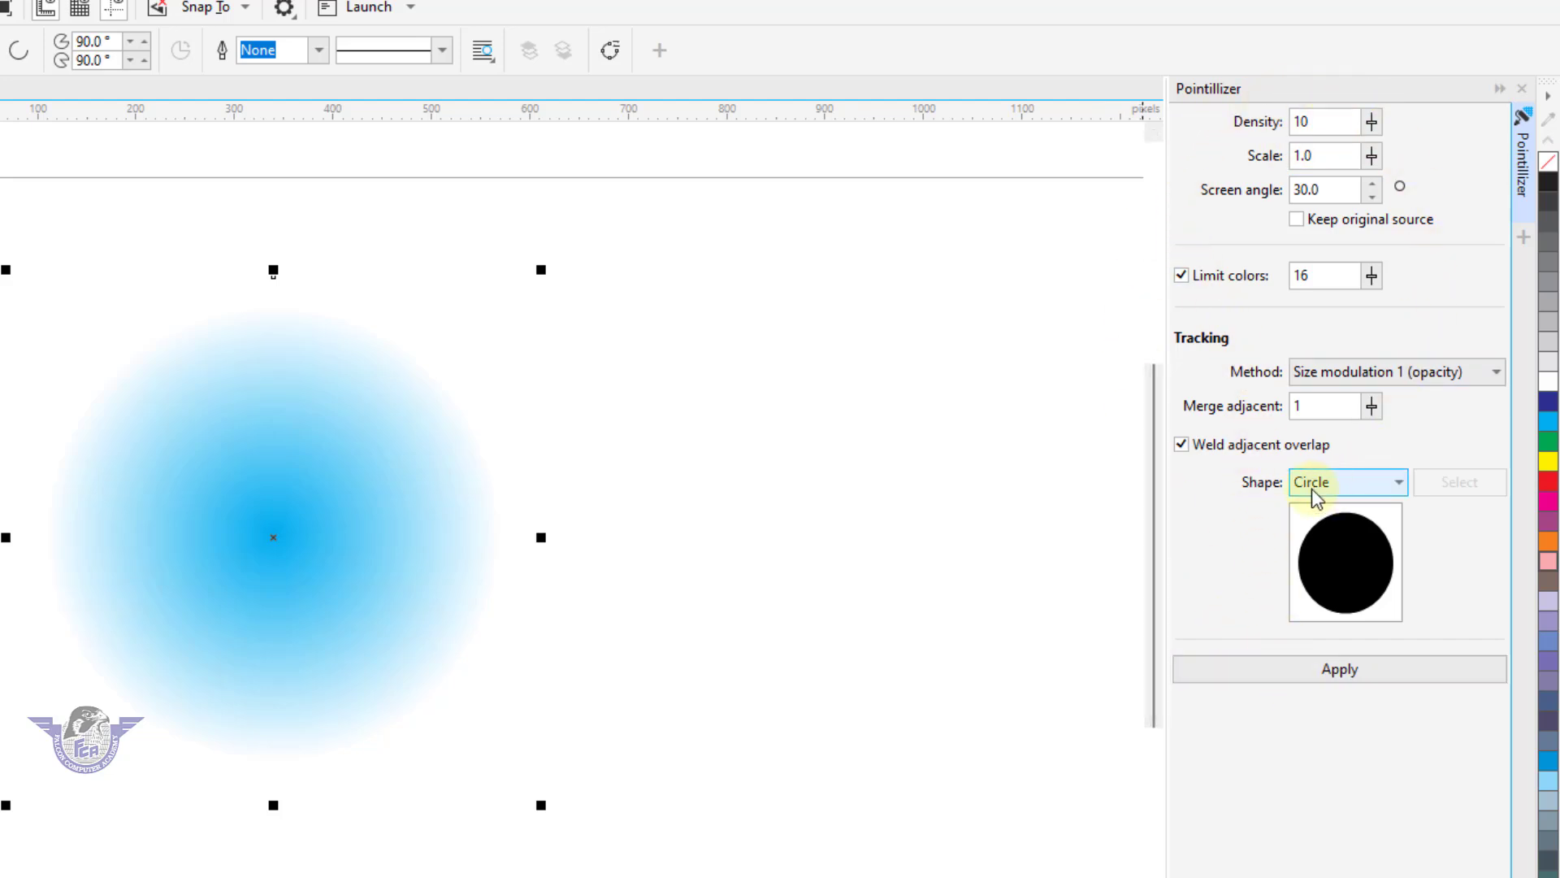
left_click(1286, 505)
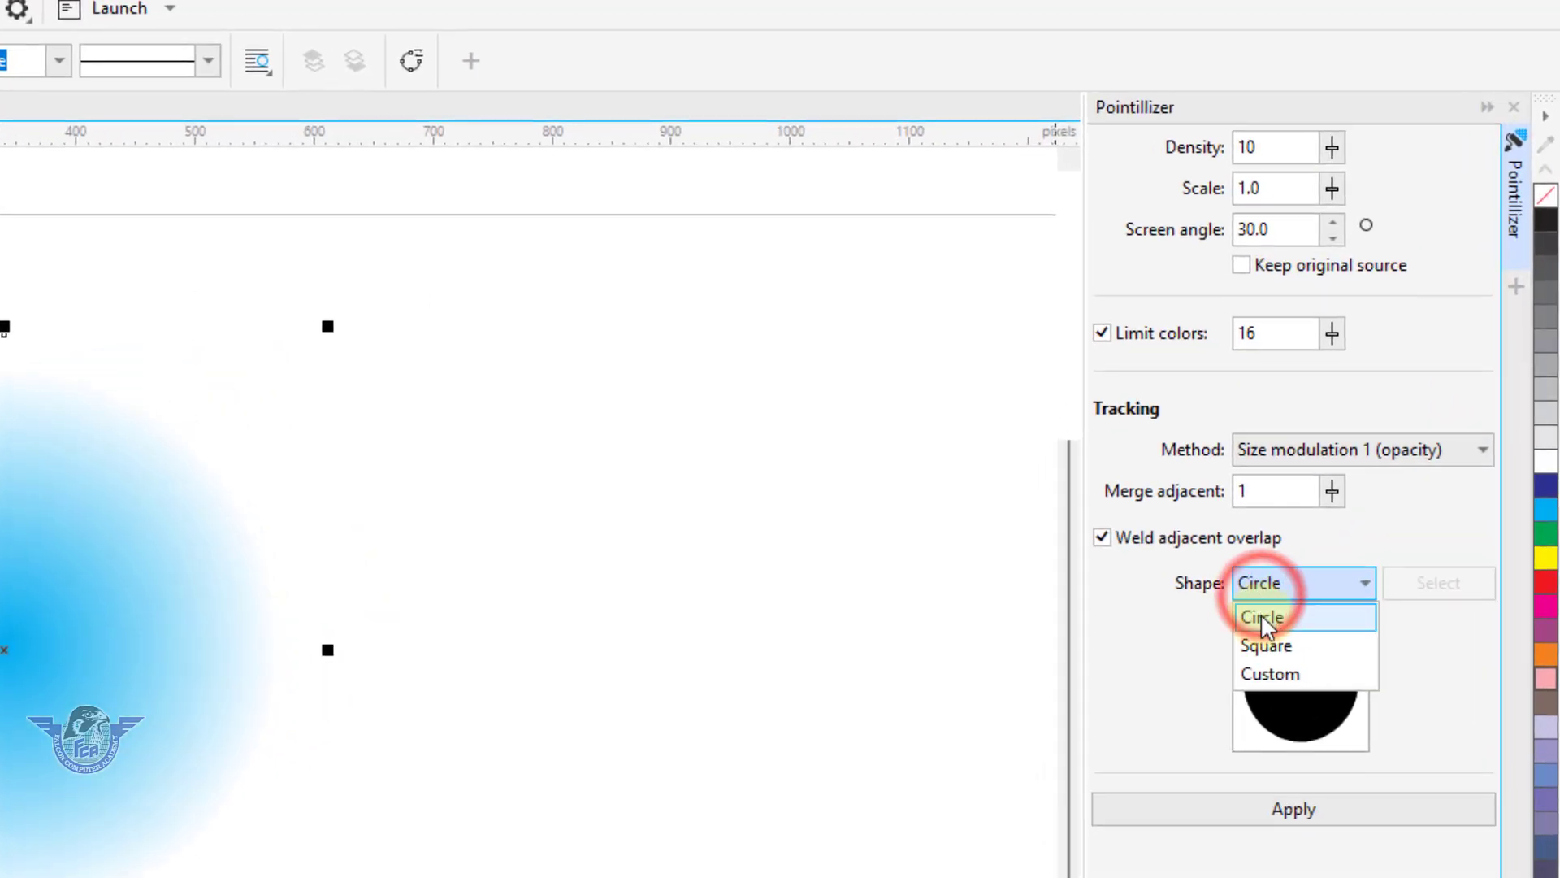
left_click(1260, 615)
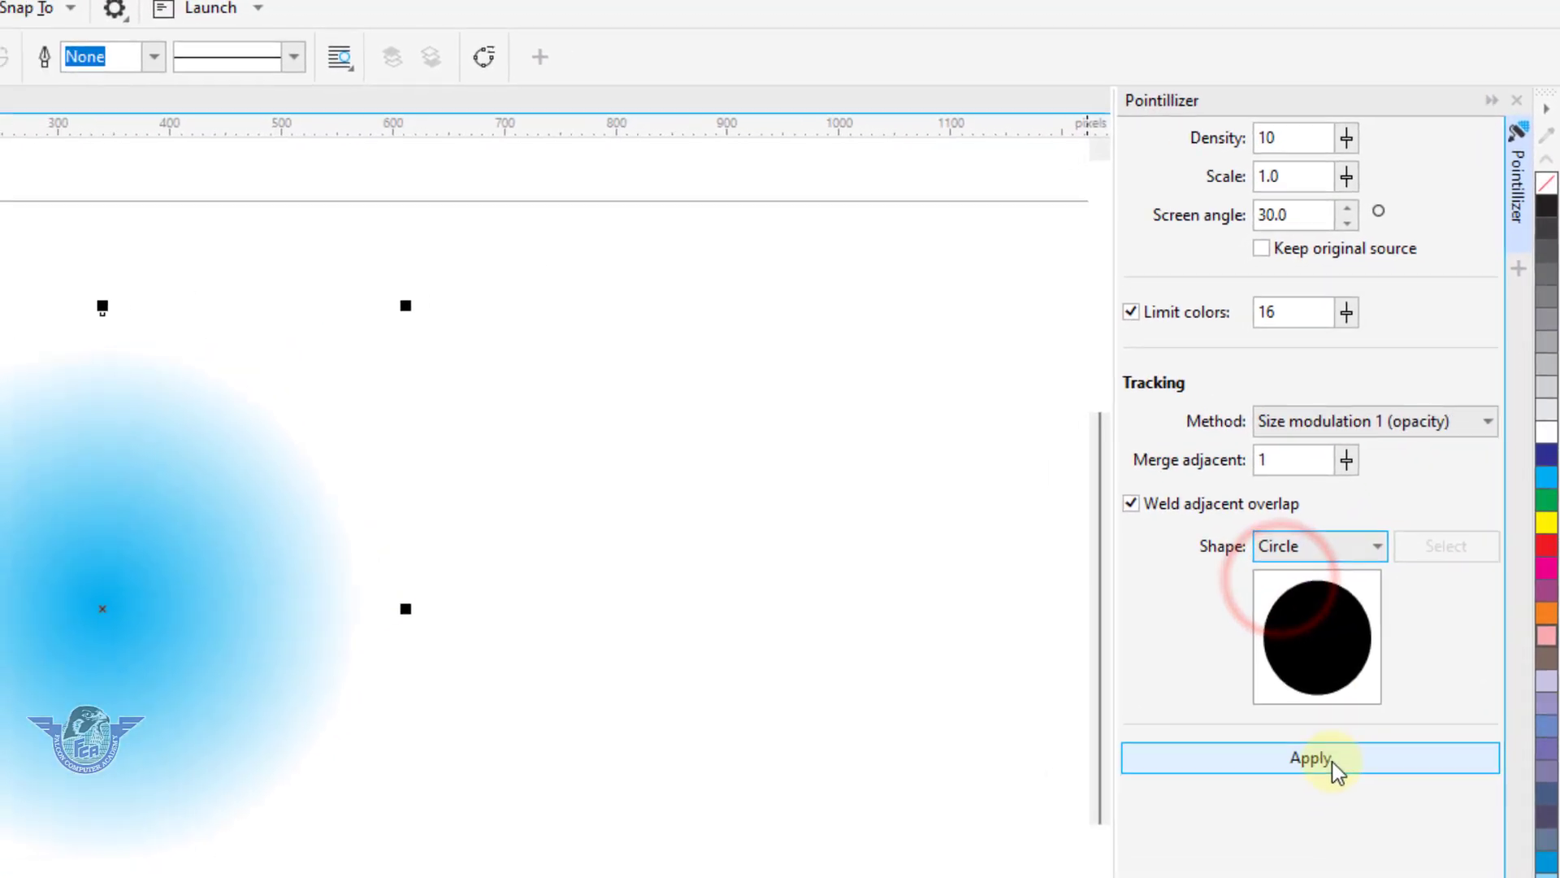
left_click(1317, 809)
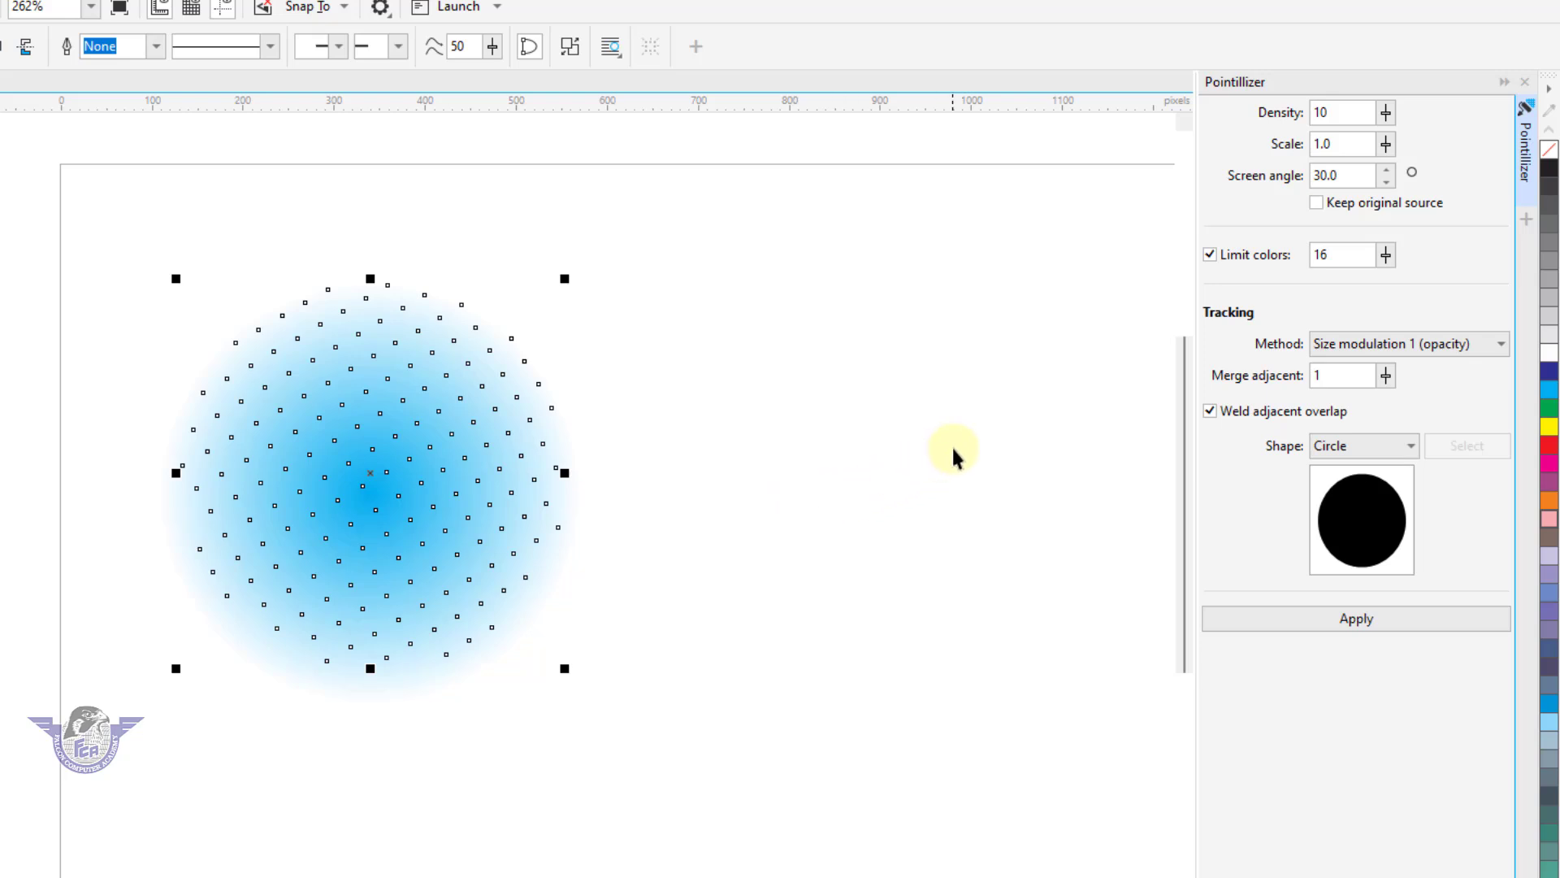
- Move the cyan dot pattern off the original gradient circle and remove the gradient circle from the page
left_click(1006, 424)
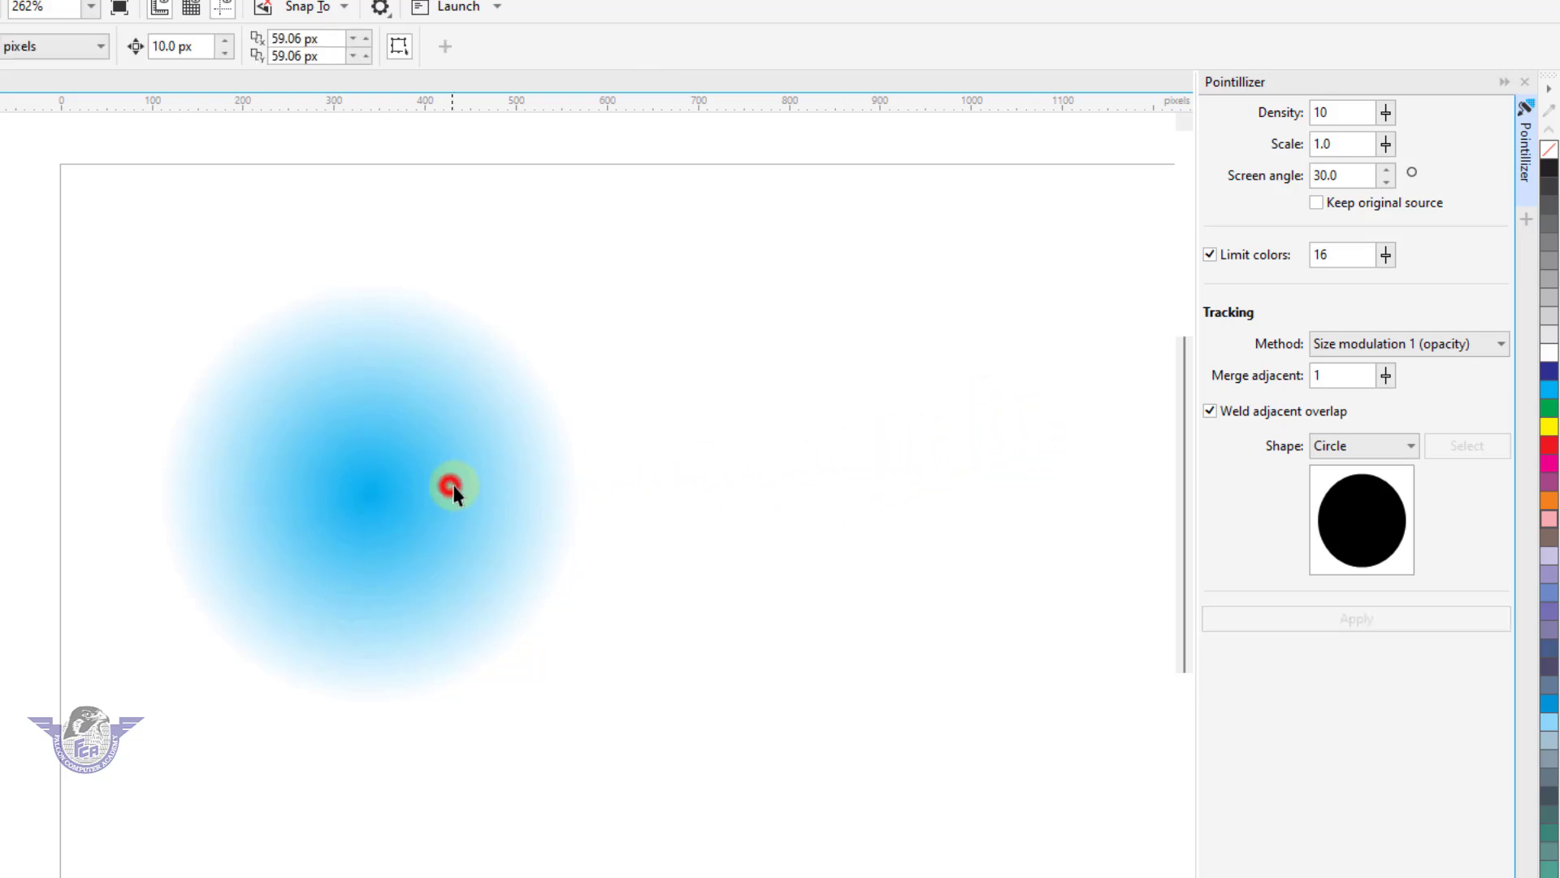
left_click_drag(523, 442, 591, 437)
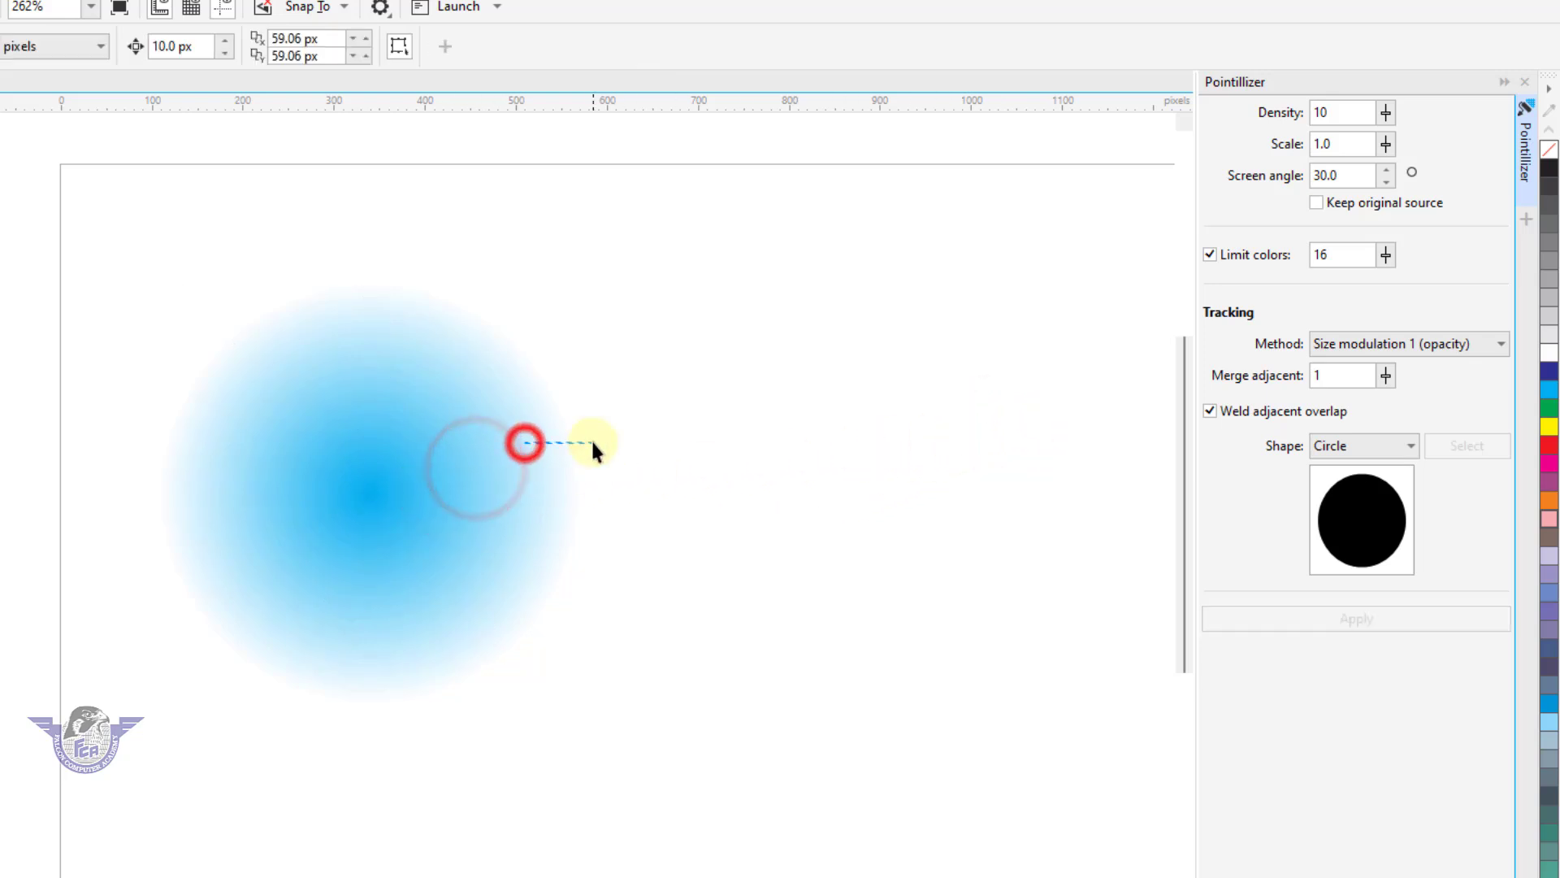
left_click(560, 464)
left_click(508, 479)
left_click(373, 500)
left_click(315, 516)
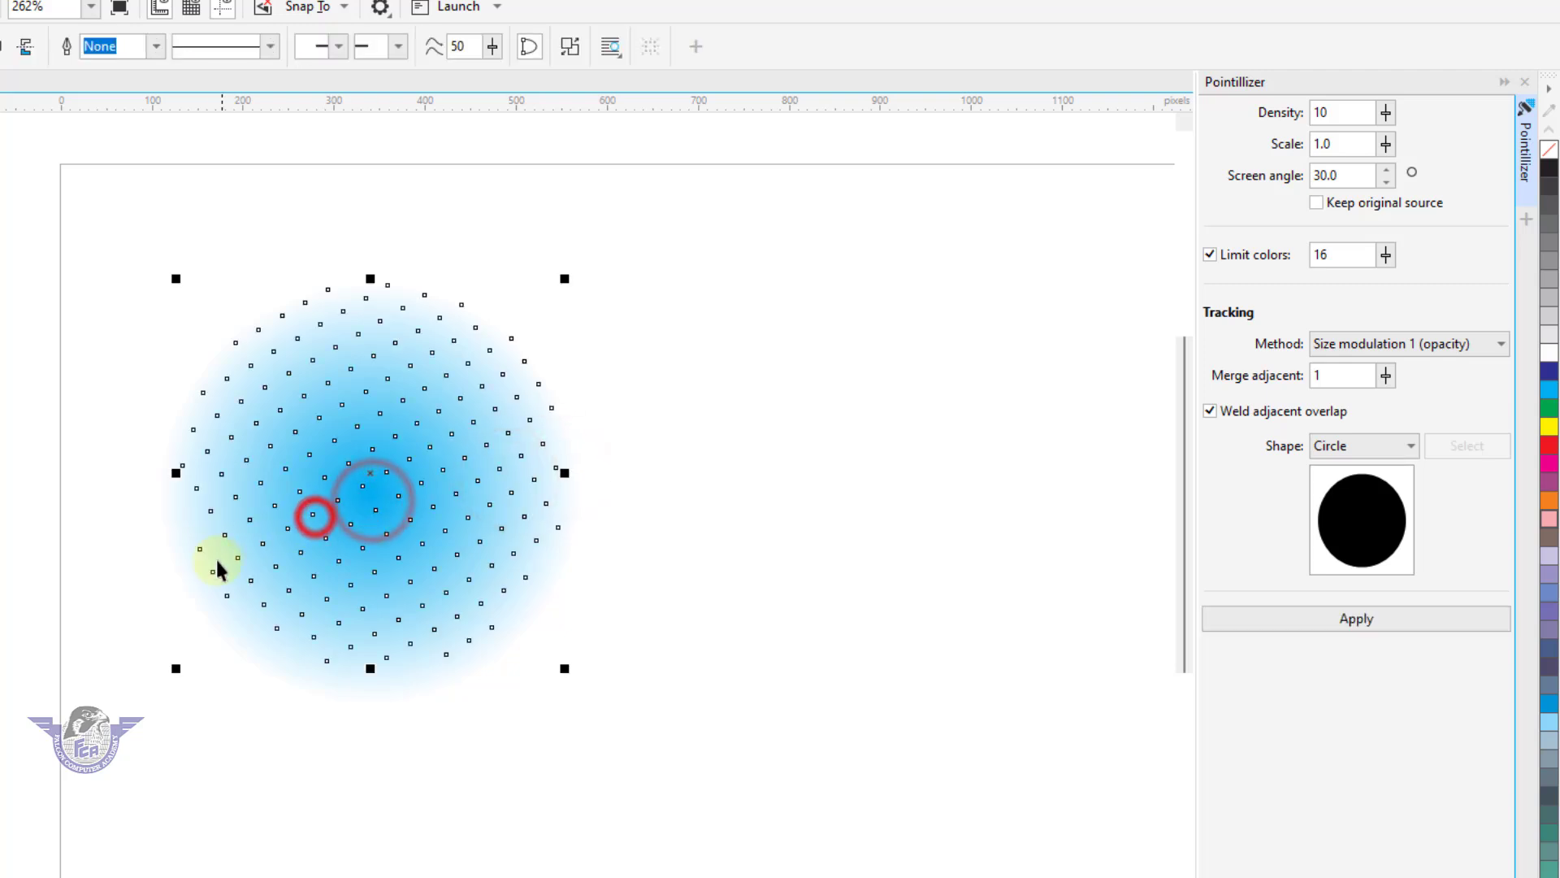
left_click_drag(247, 563, 367, 508)
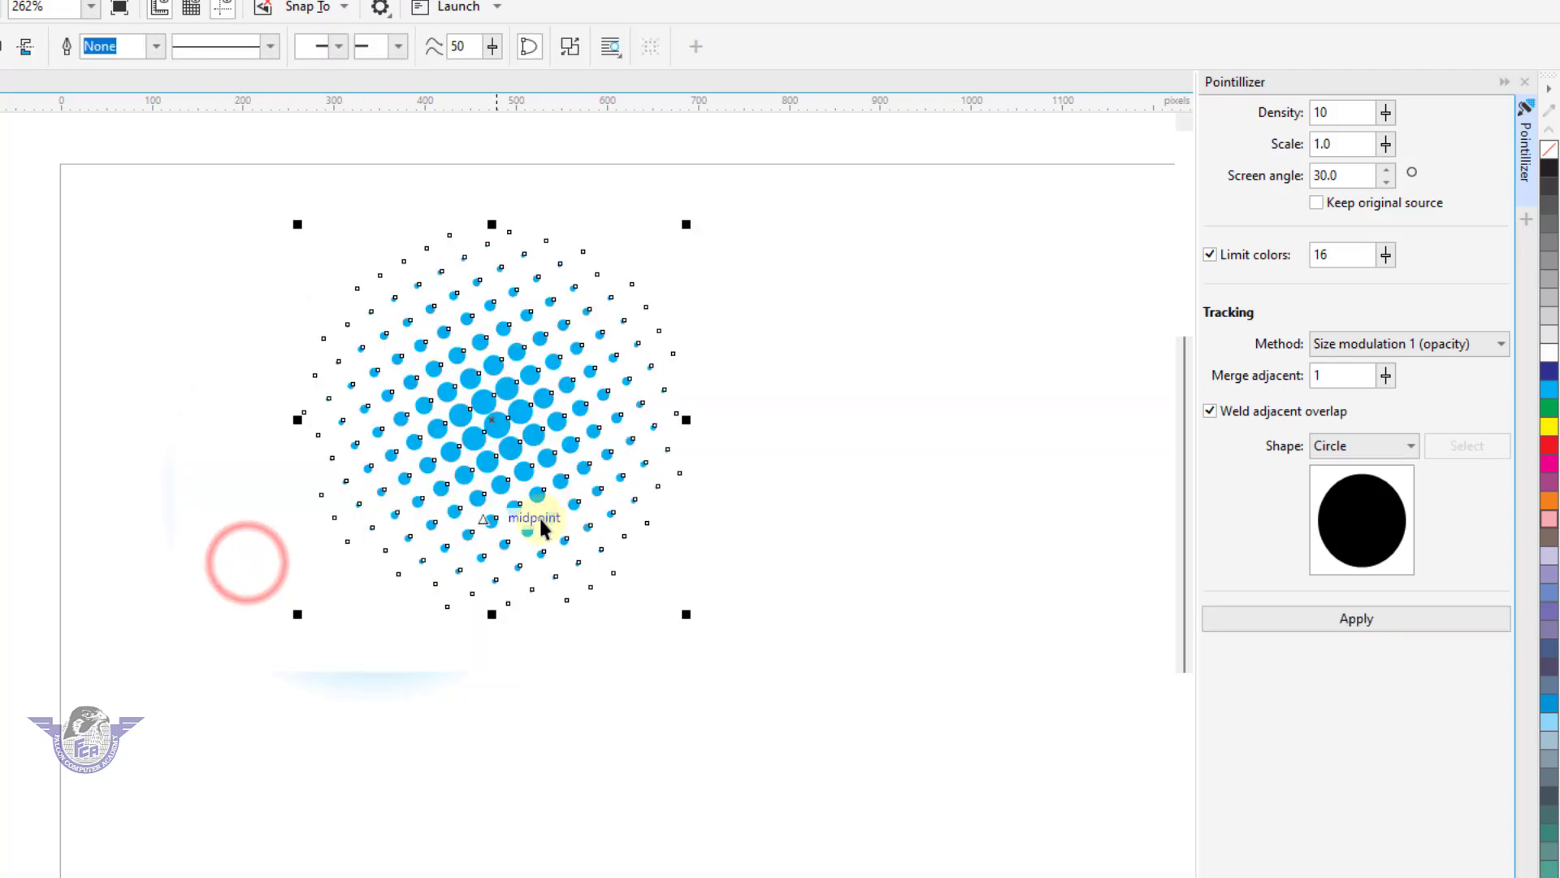
left_click(793, 523)
key("F3")
left_click_drag(239, 296, 361, 471)
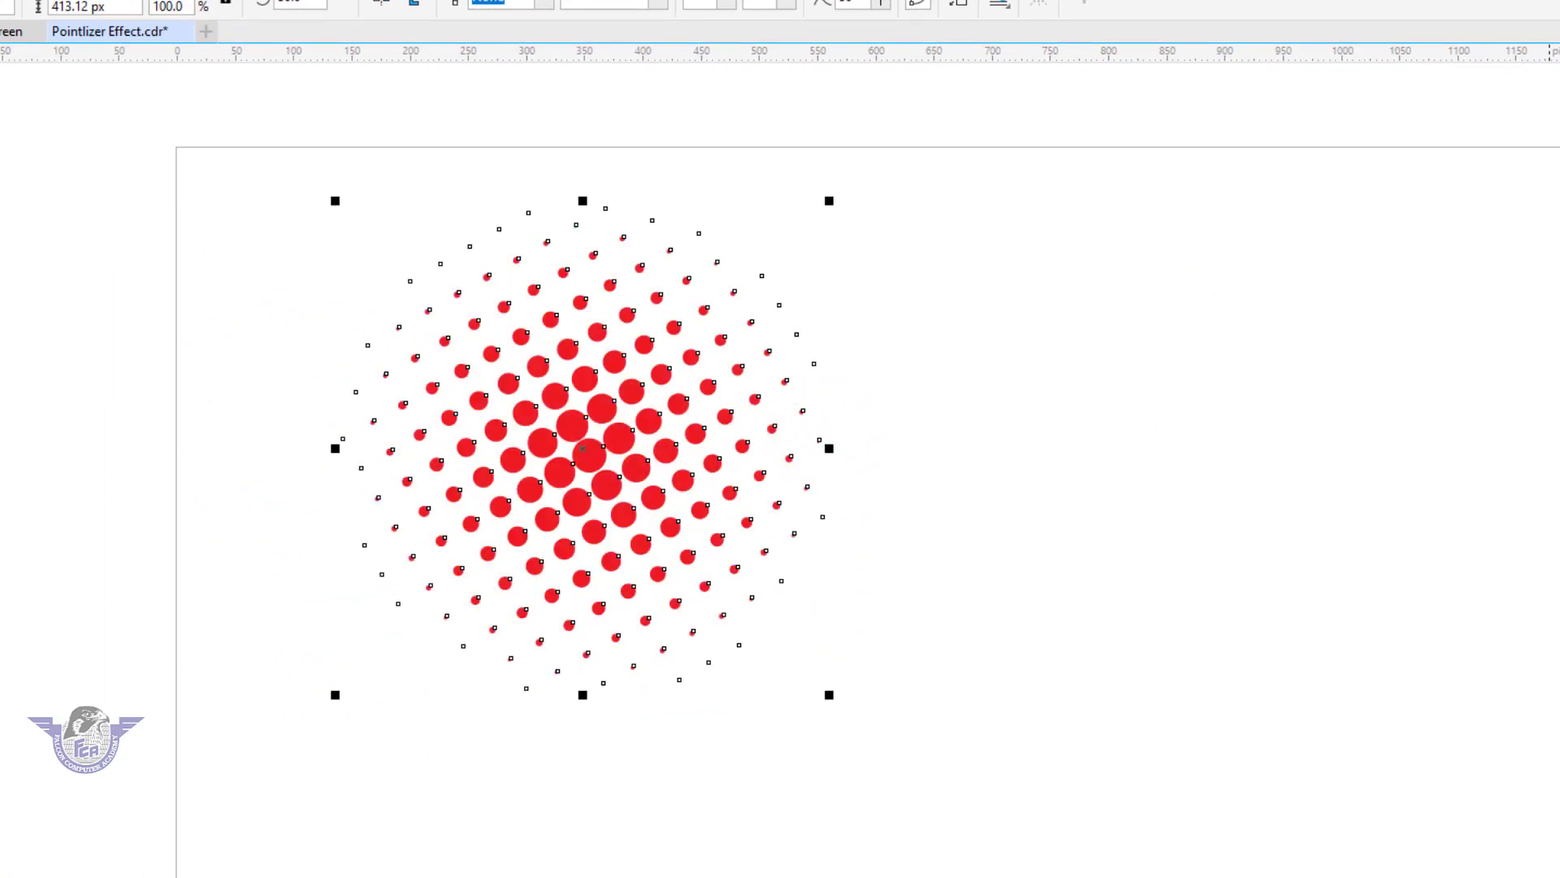
- Undo the red recolouring of the dot pattern and move the pattern slightly to the left
key("ctrl+z")
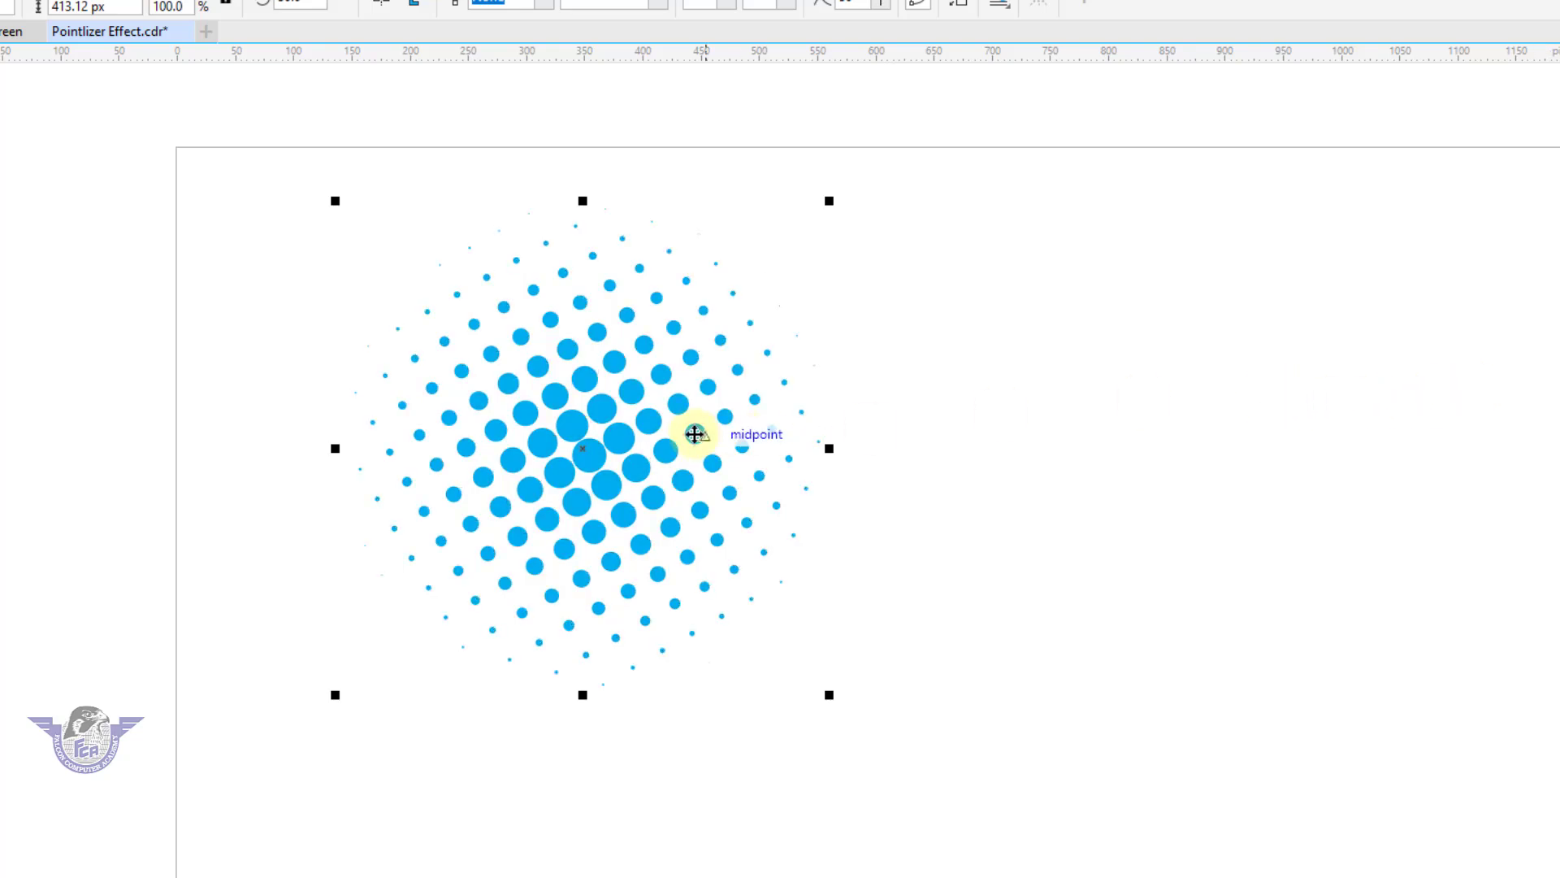
left_click_drag(600, 457, 533, 454)
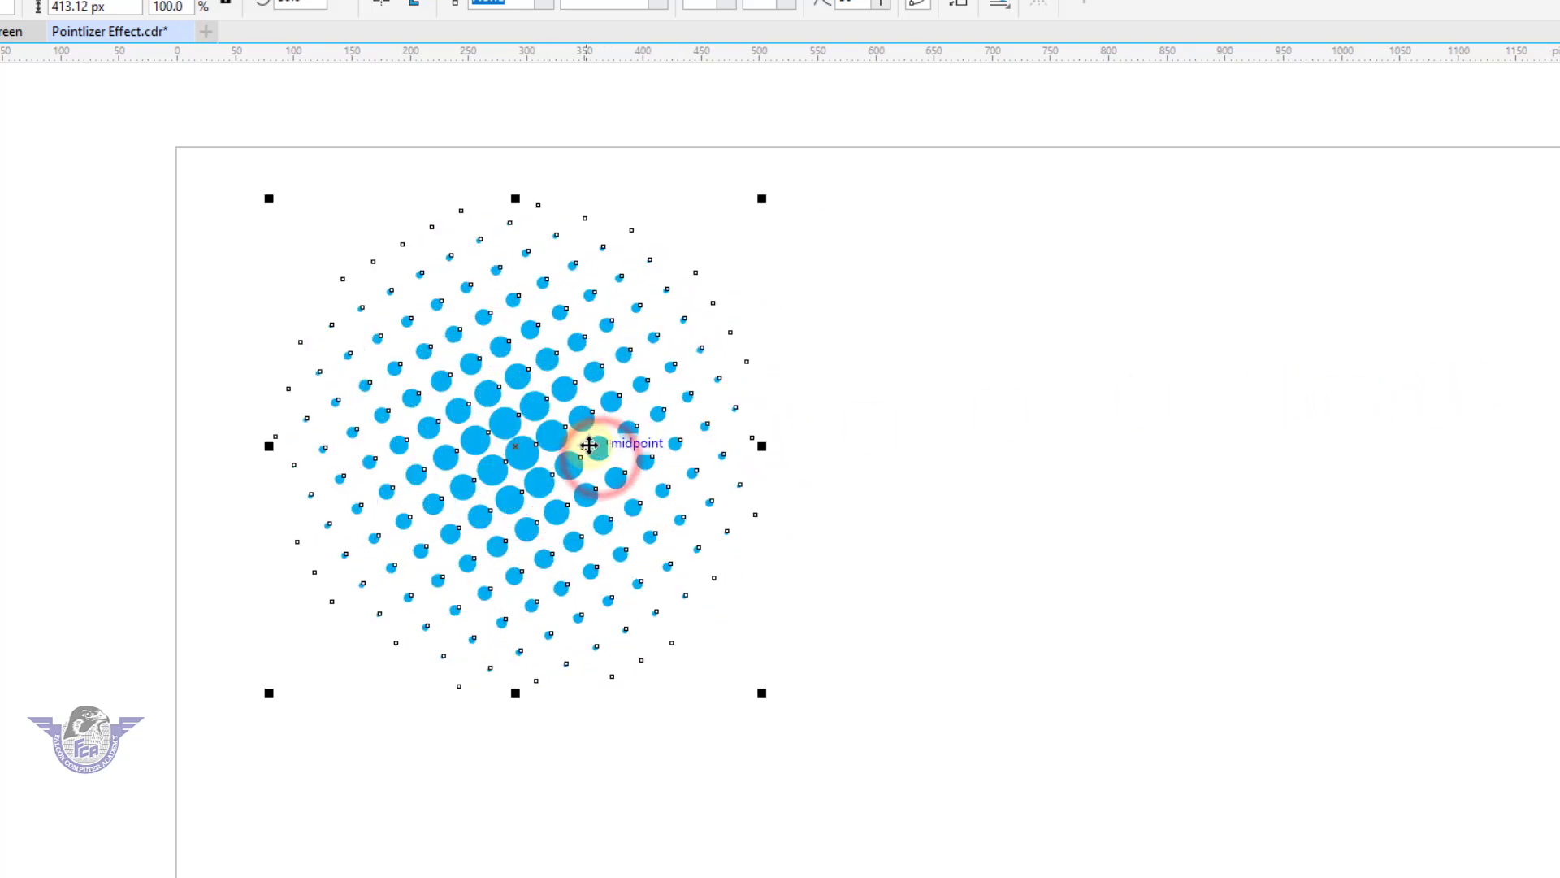
- Draw a square about 304 px wide beside the cyan dot pattern, filled red and without an outline
left_click(753, 445)
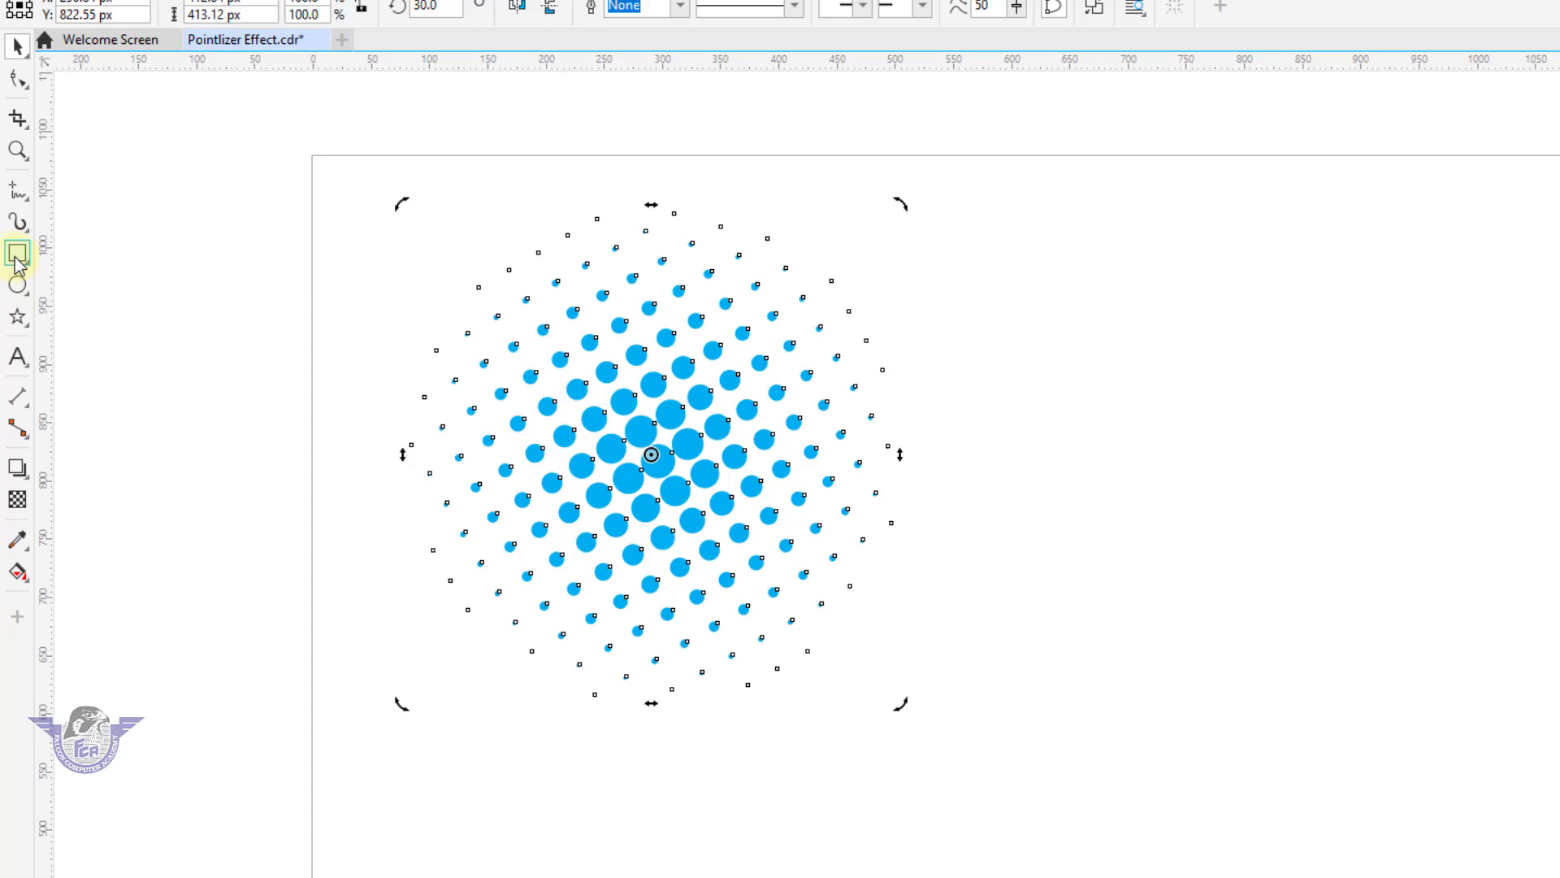
left_click(16, 258)
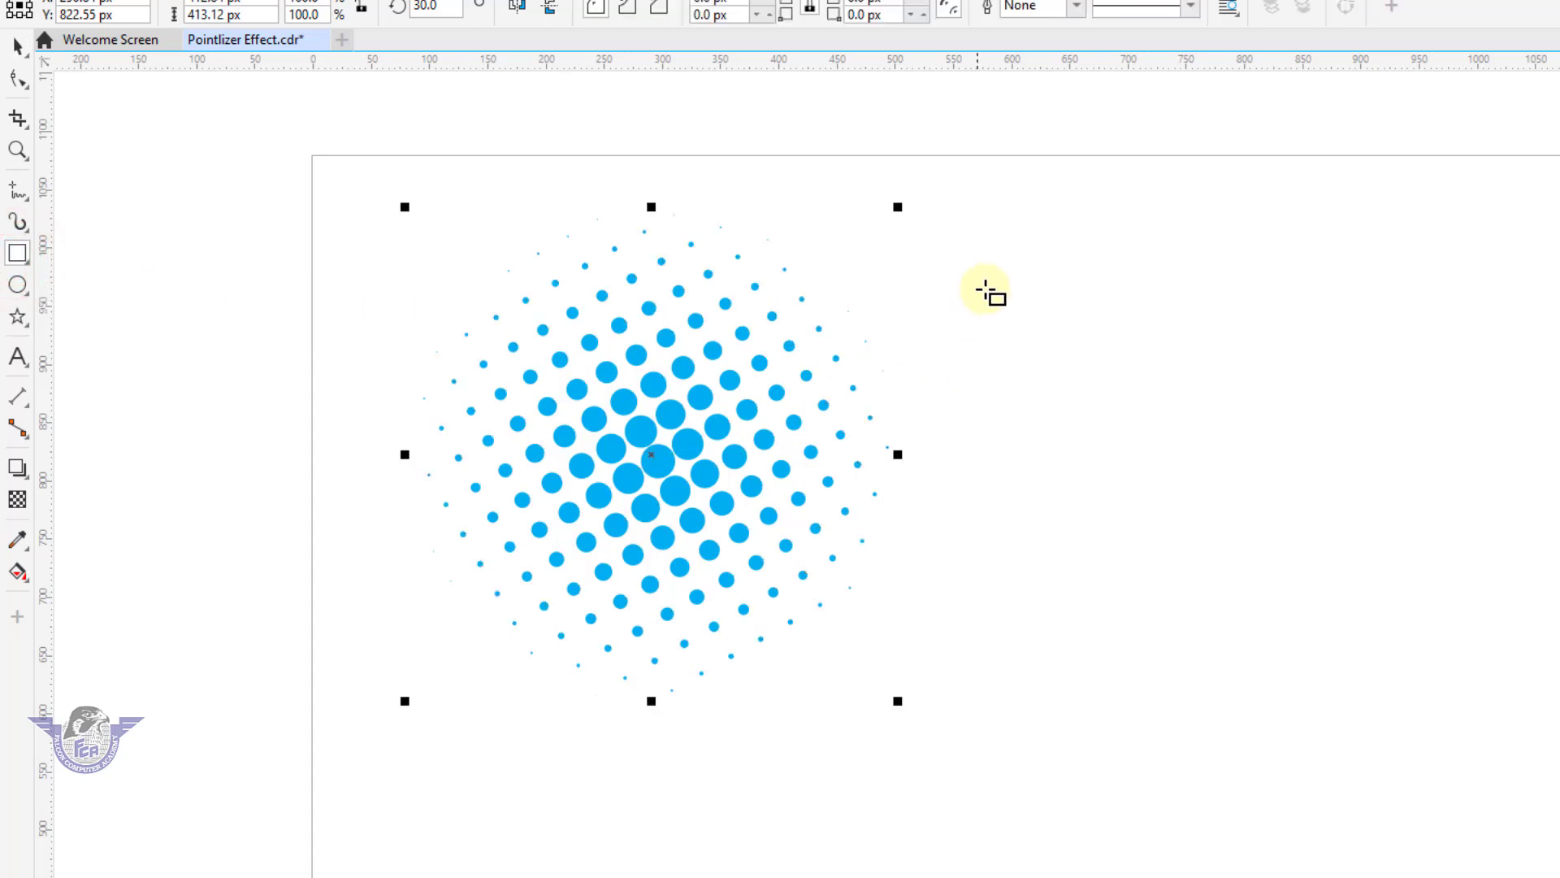
left_click_drag(1014, 272, 1284, 627)
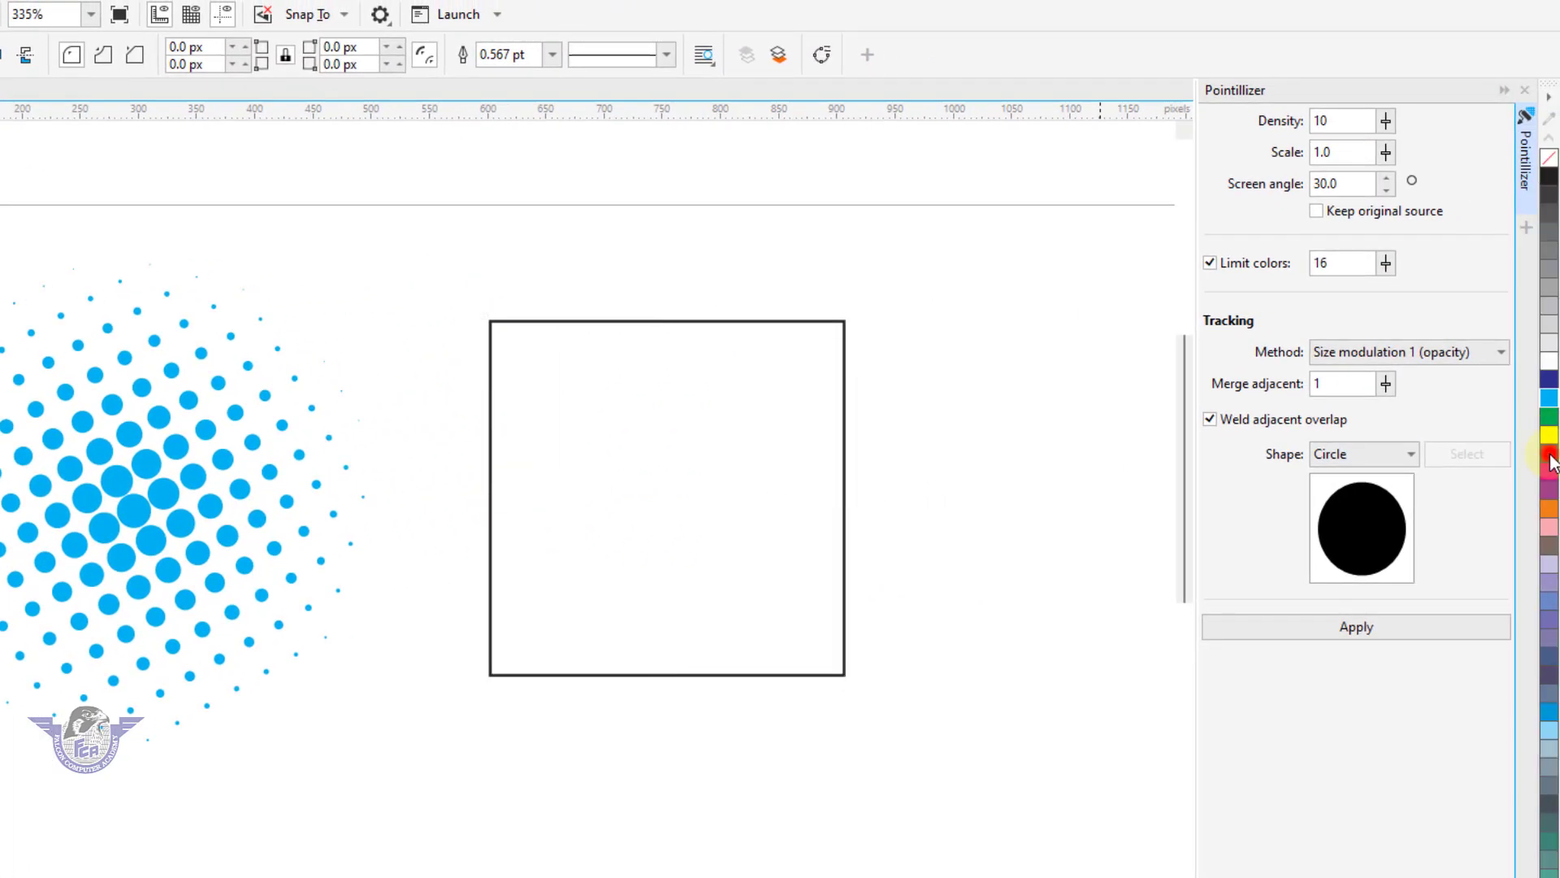
left_click(1549, 455)
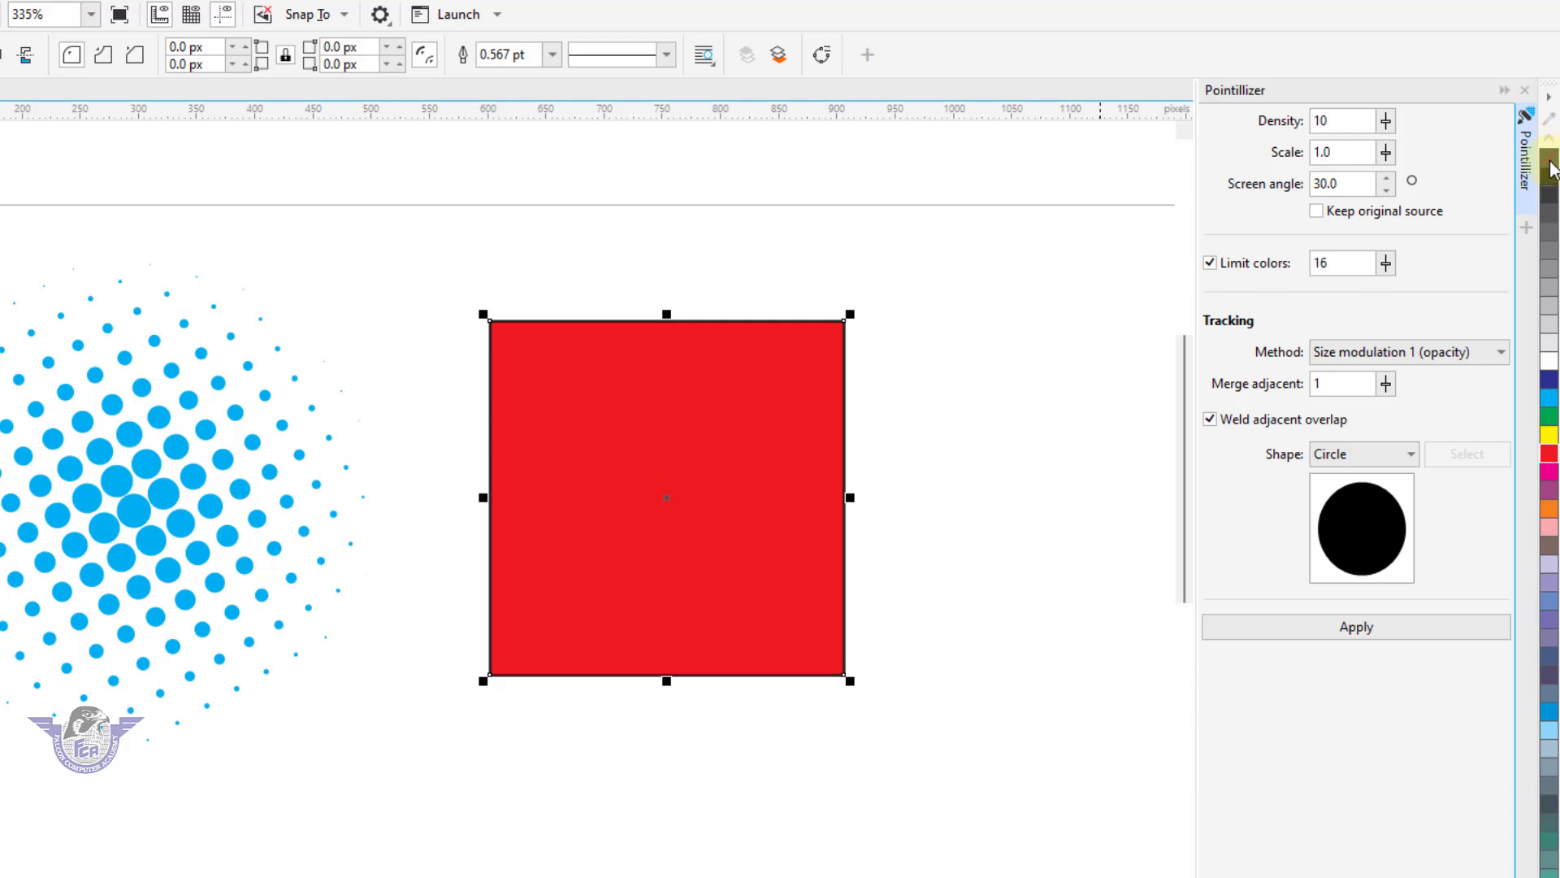
right_click(1550, 168)
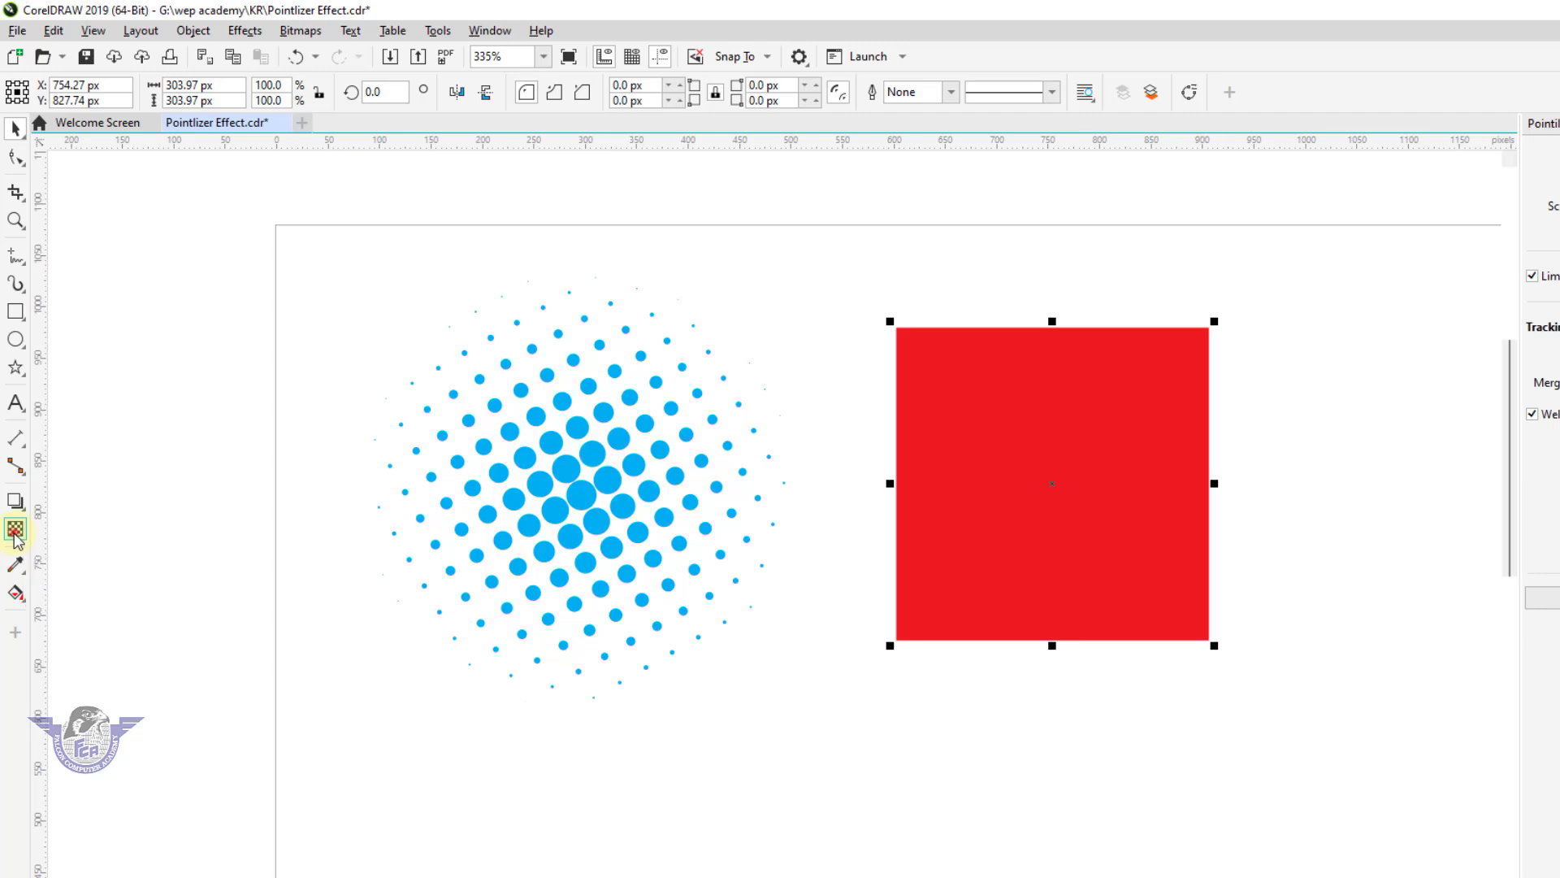
- Give the red square an elliptical fountain transparency that extends outward from its centre
left_click(15, 530)
left_click_drag(946, 489, 1170, 484)
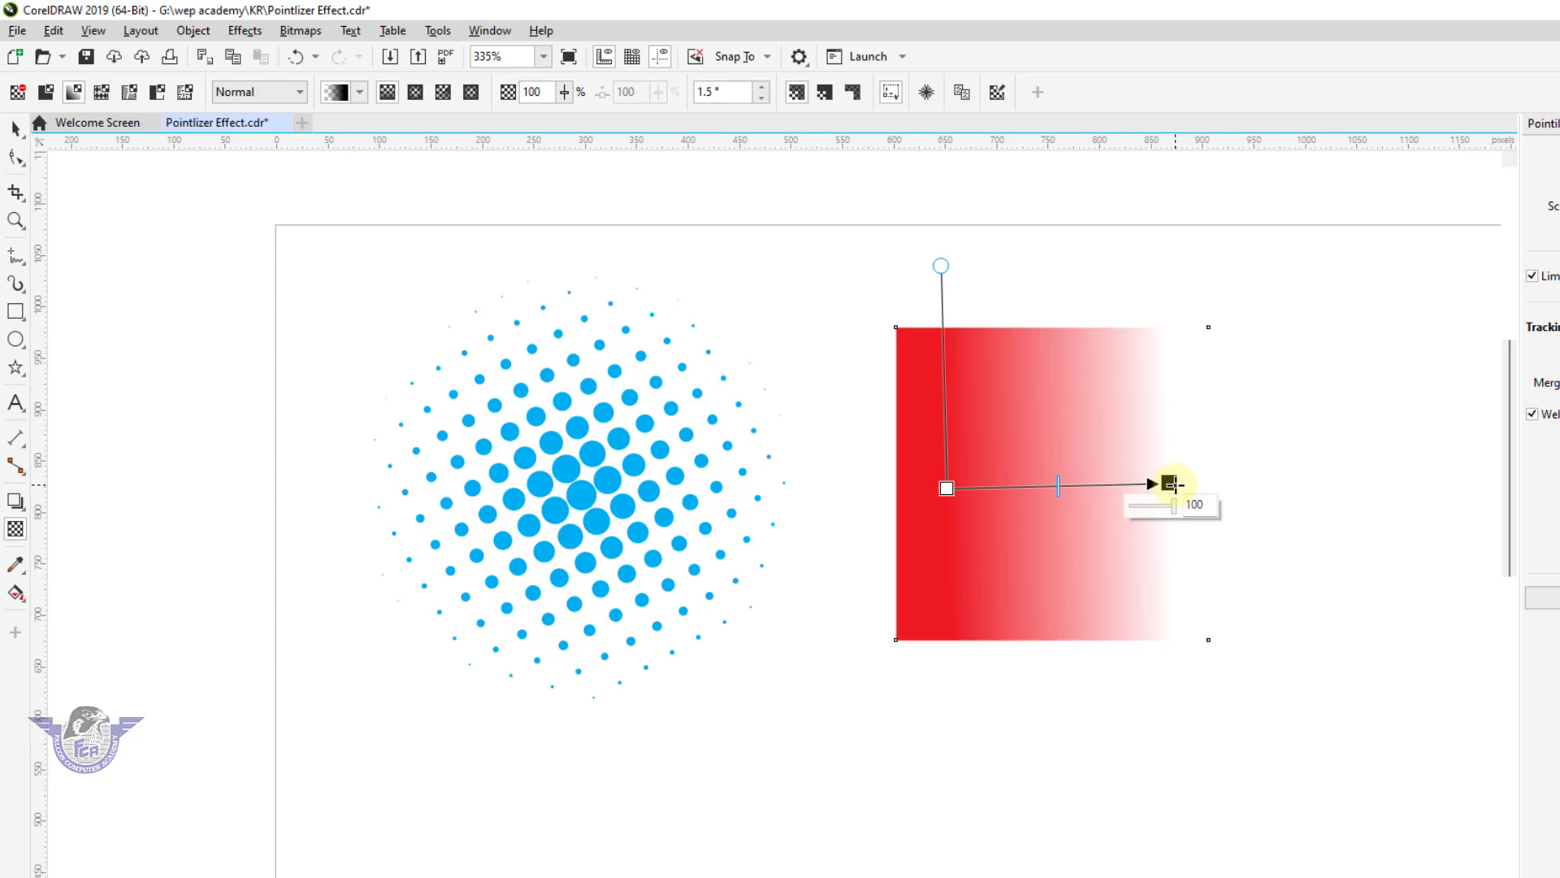
left_click(415, 93)
left_click_drag(1032, 473, 1201, 555)
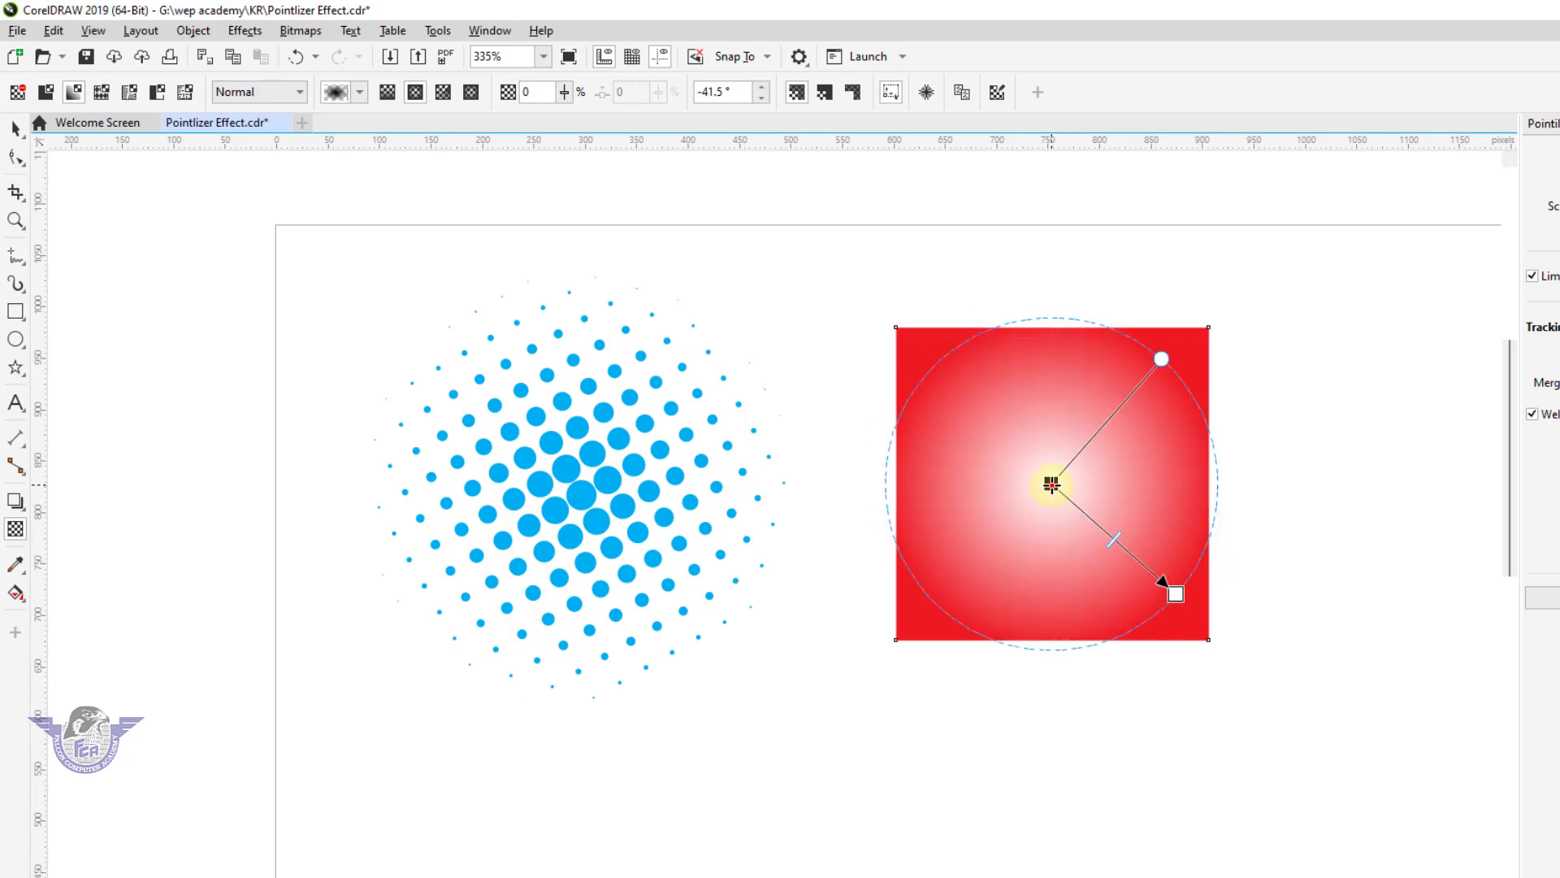
- Set the square's transparency to 0 at the centre node and 100 at the outer node
left_click(1050, 483)
mouse_move(963, 502)
left_mouse_down()
mouse_move(1006, 512)
mouse_move(958, 506)
left_mouse_up()
left_click(1175, 592)
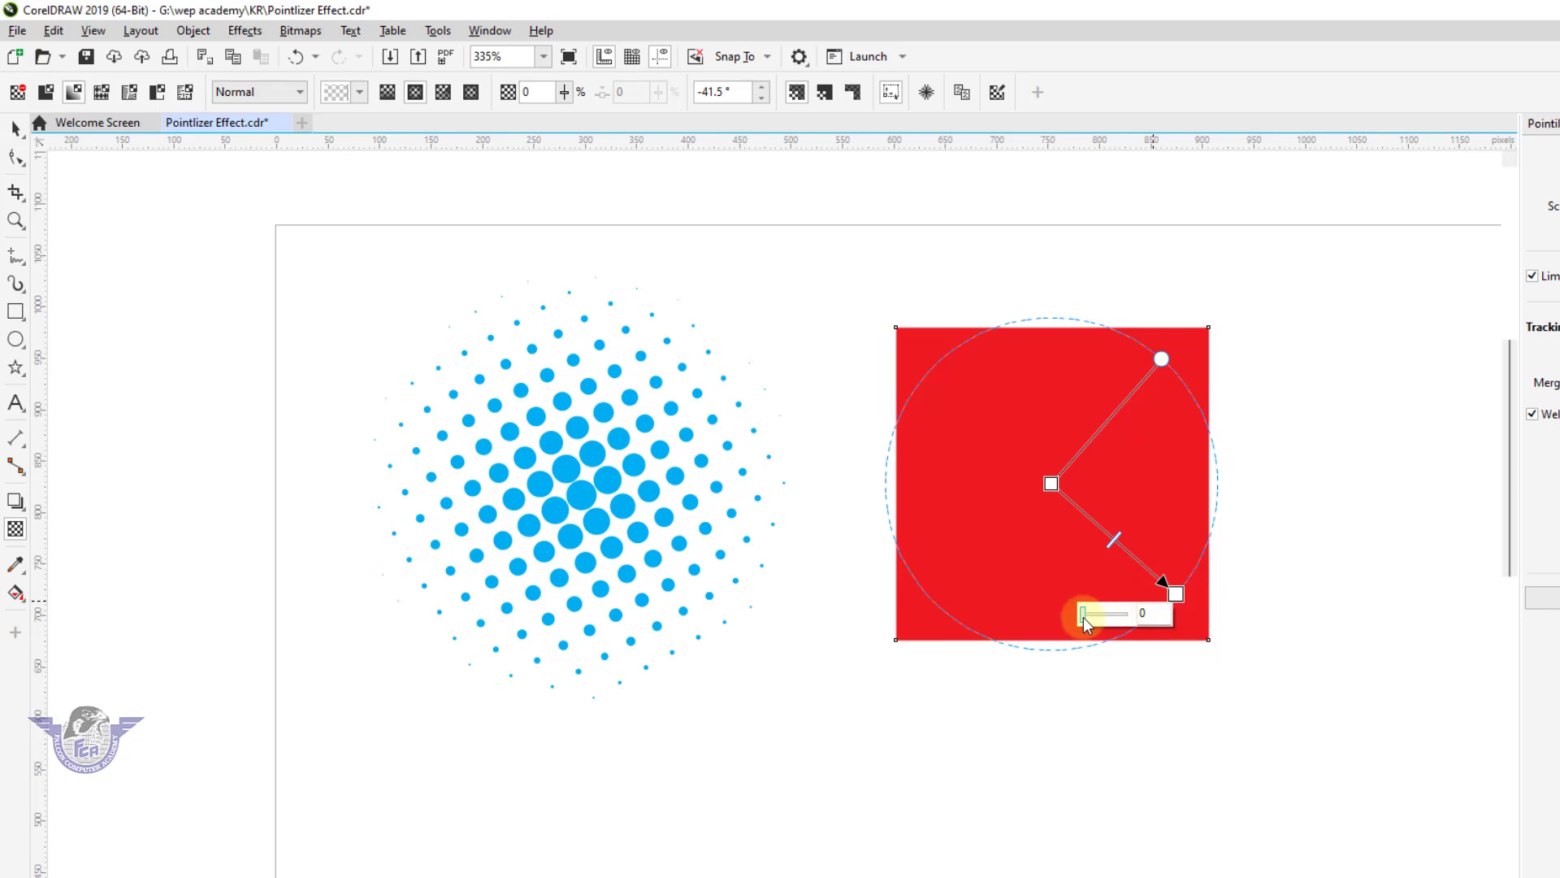
left_click_drag(1084, 617, 1173, 626)
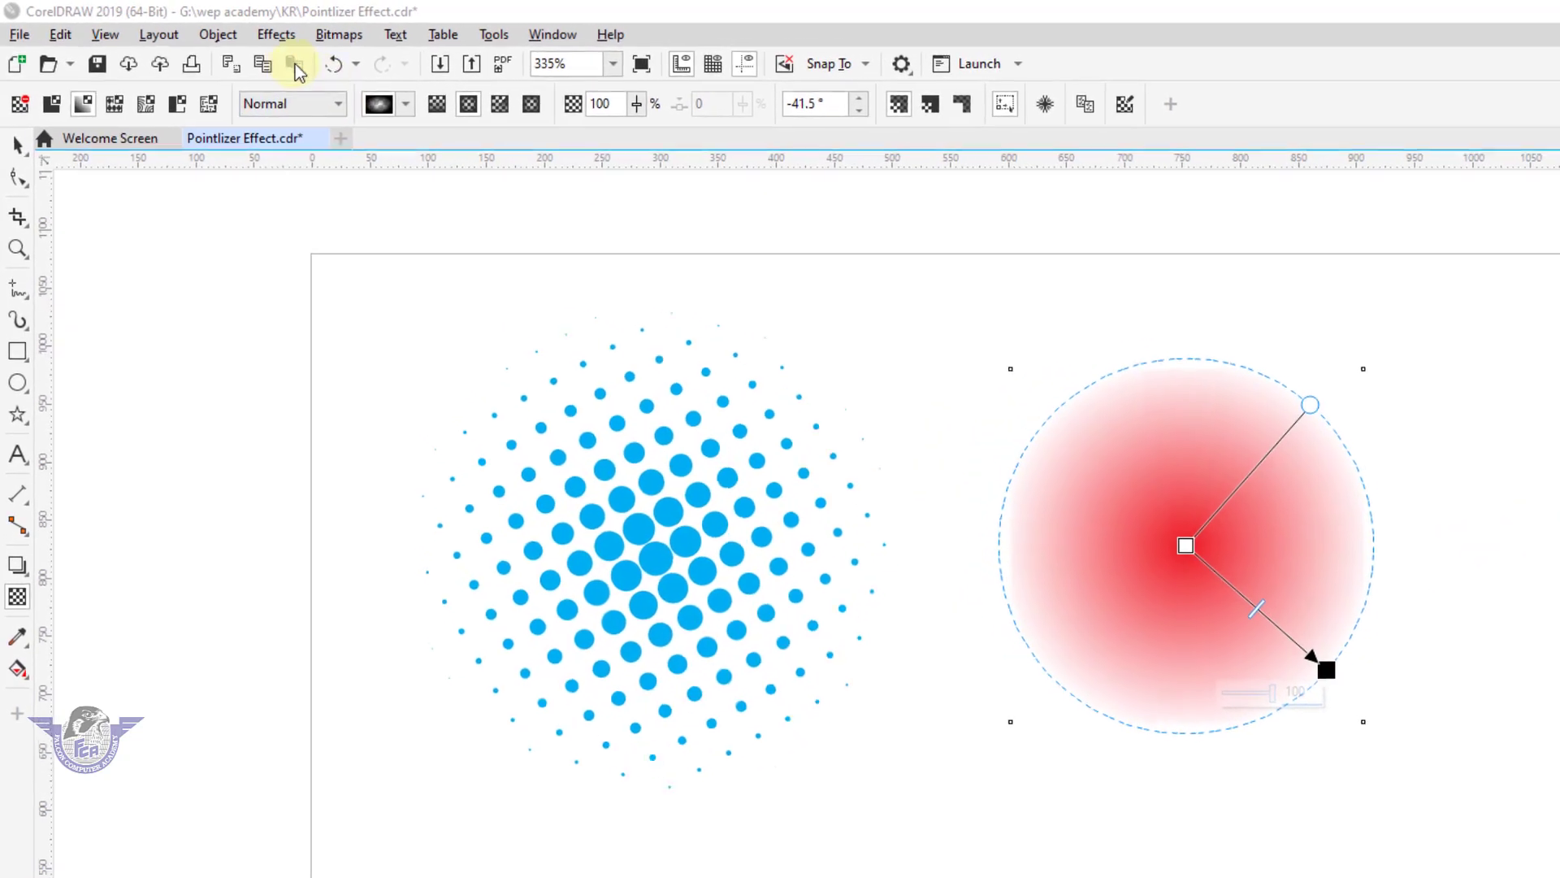
- Apply the Pointillizer effect to the faded red square using the Square shape
left_click(276, 35)
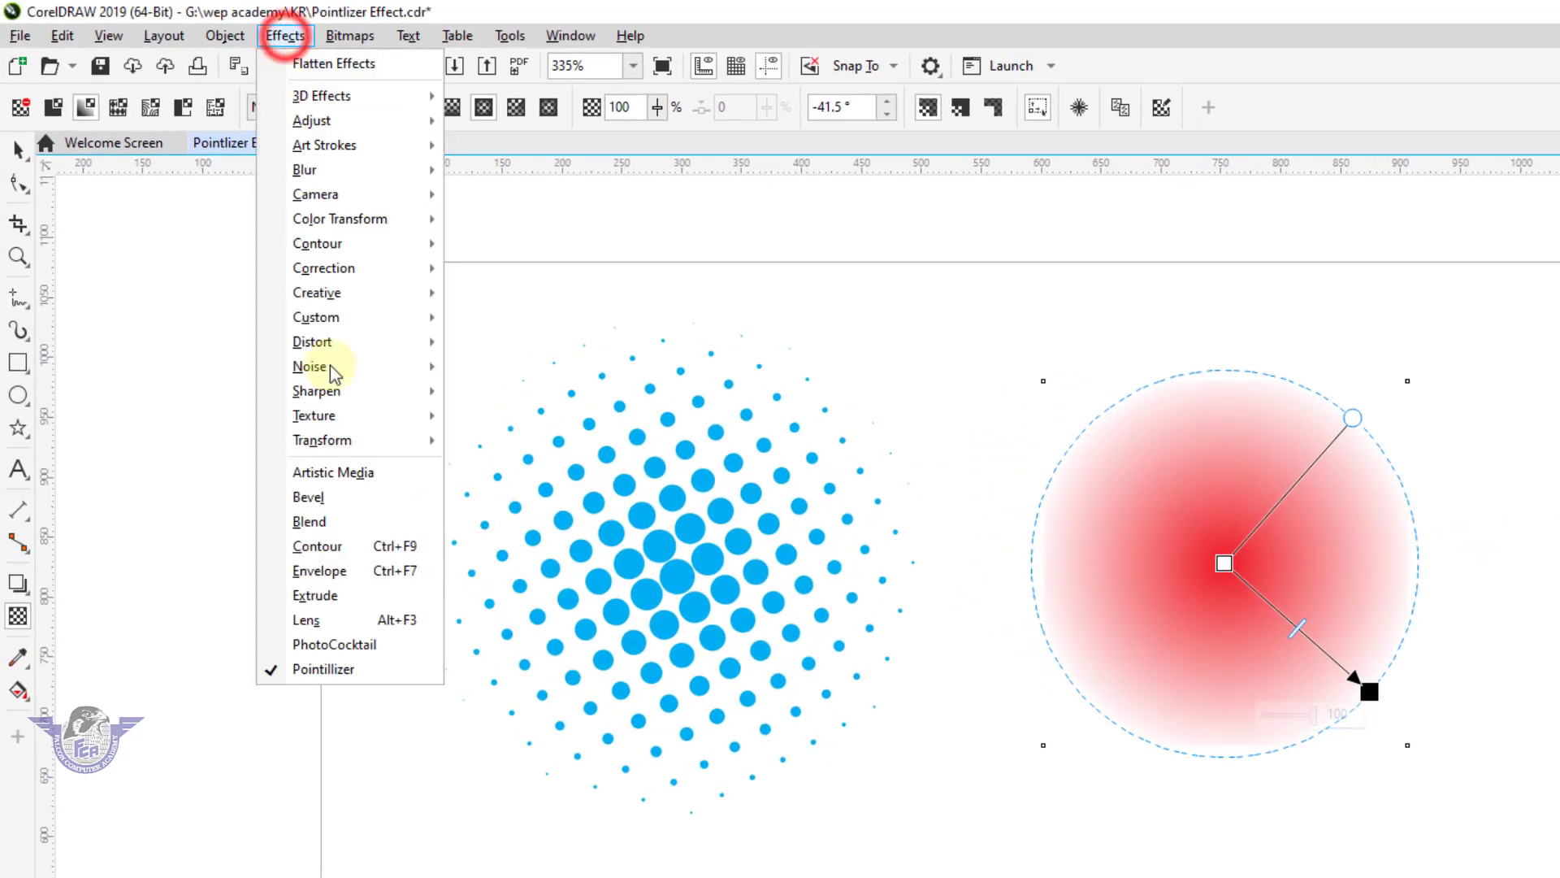
left_click(329, 660)
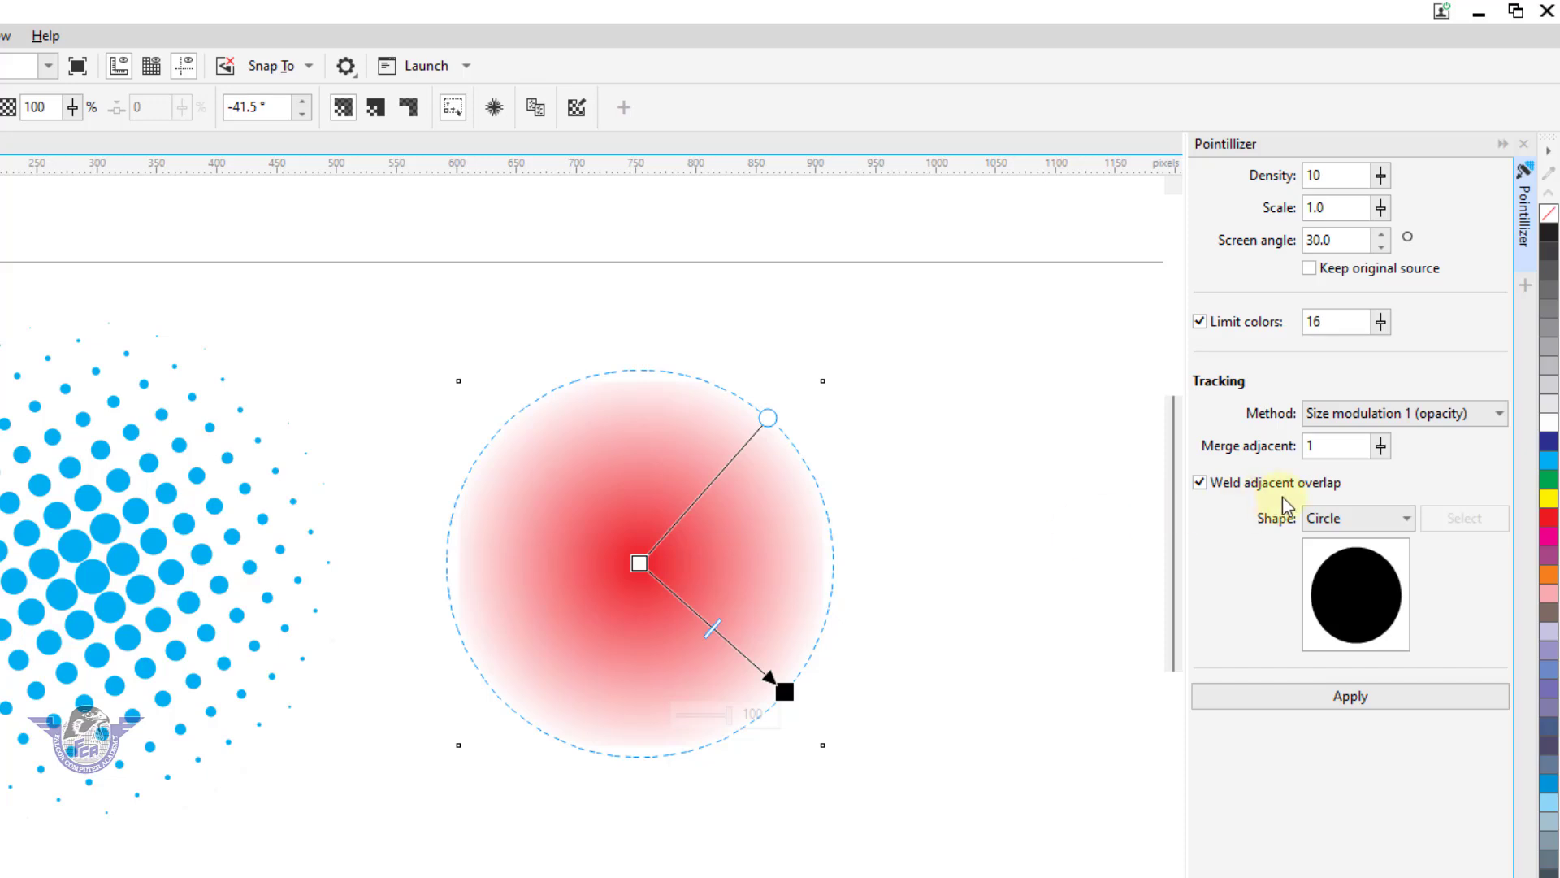
left_click(1358, 519)
left_click(1347, 568)
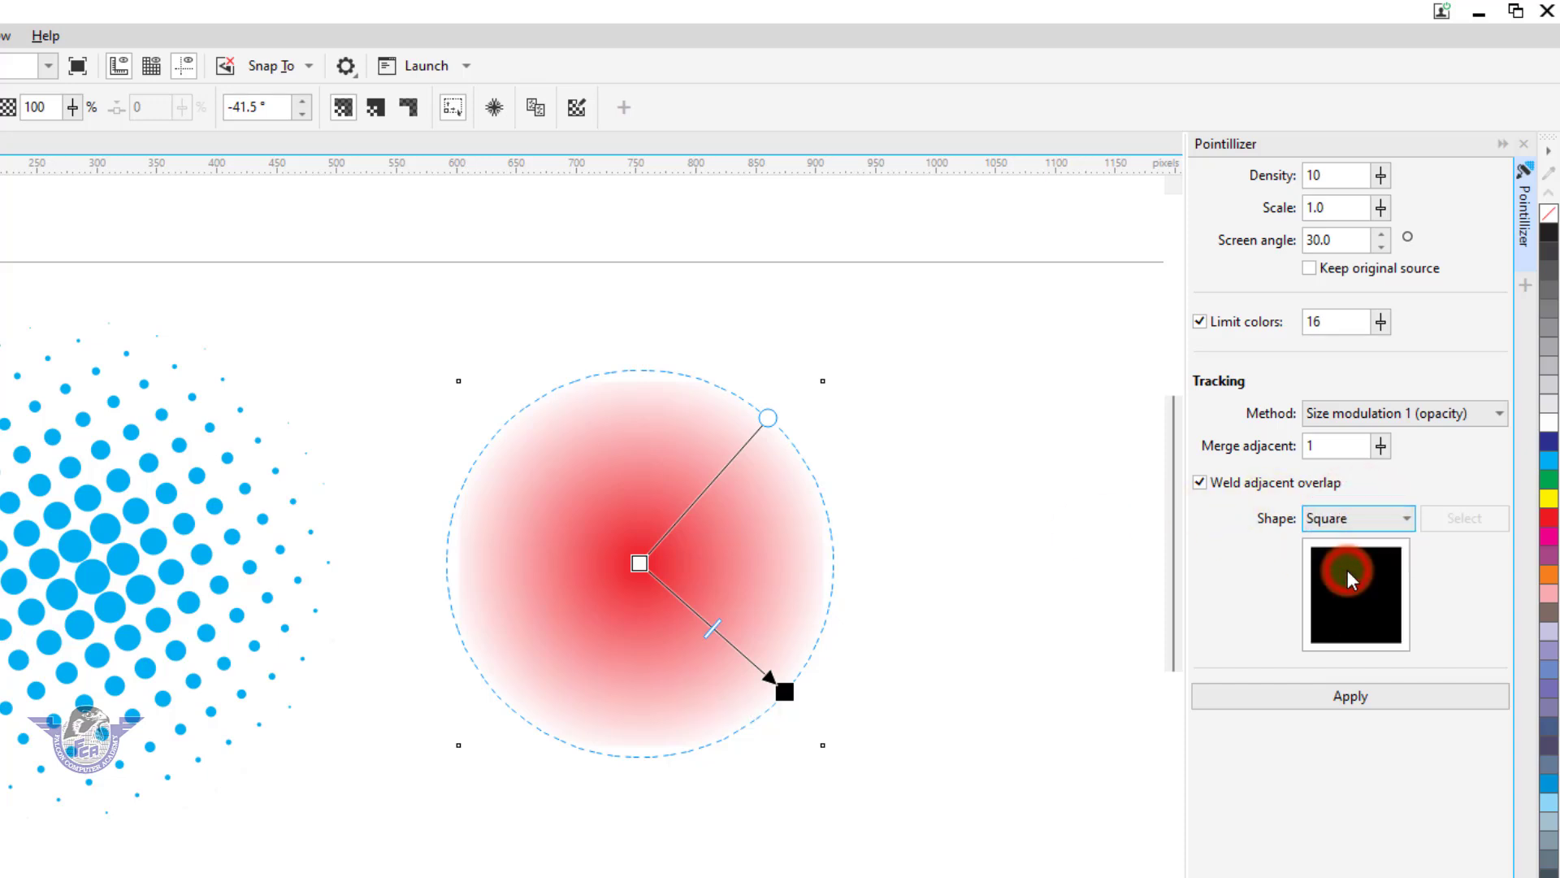
left_click(1369, 695)
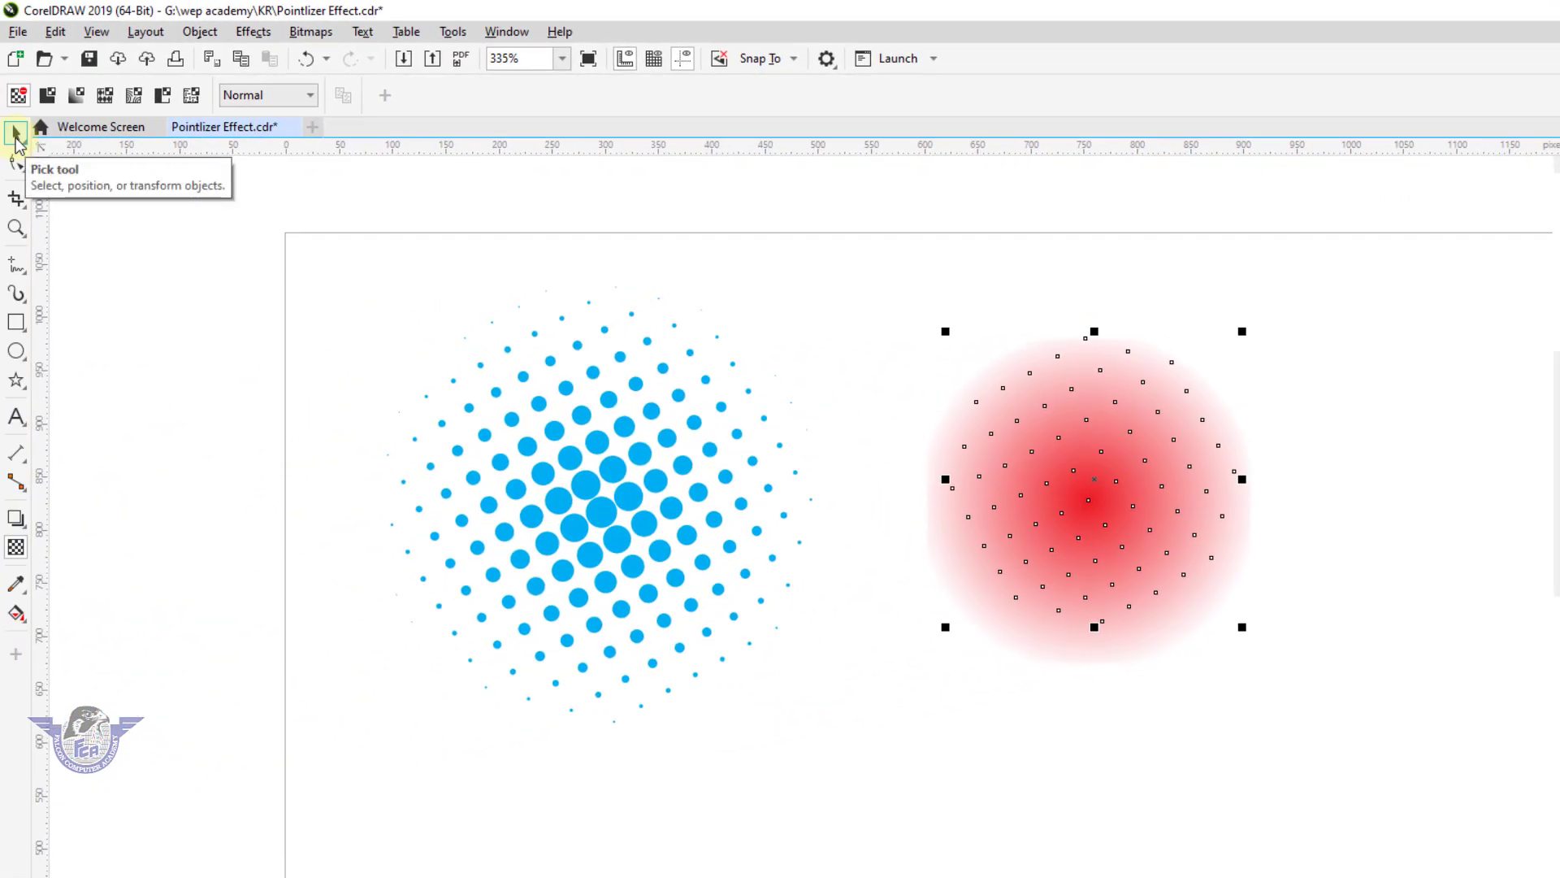
- Move the red square pattern off the faded original and remove the original gradient square from the page
left_click(17, 134)
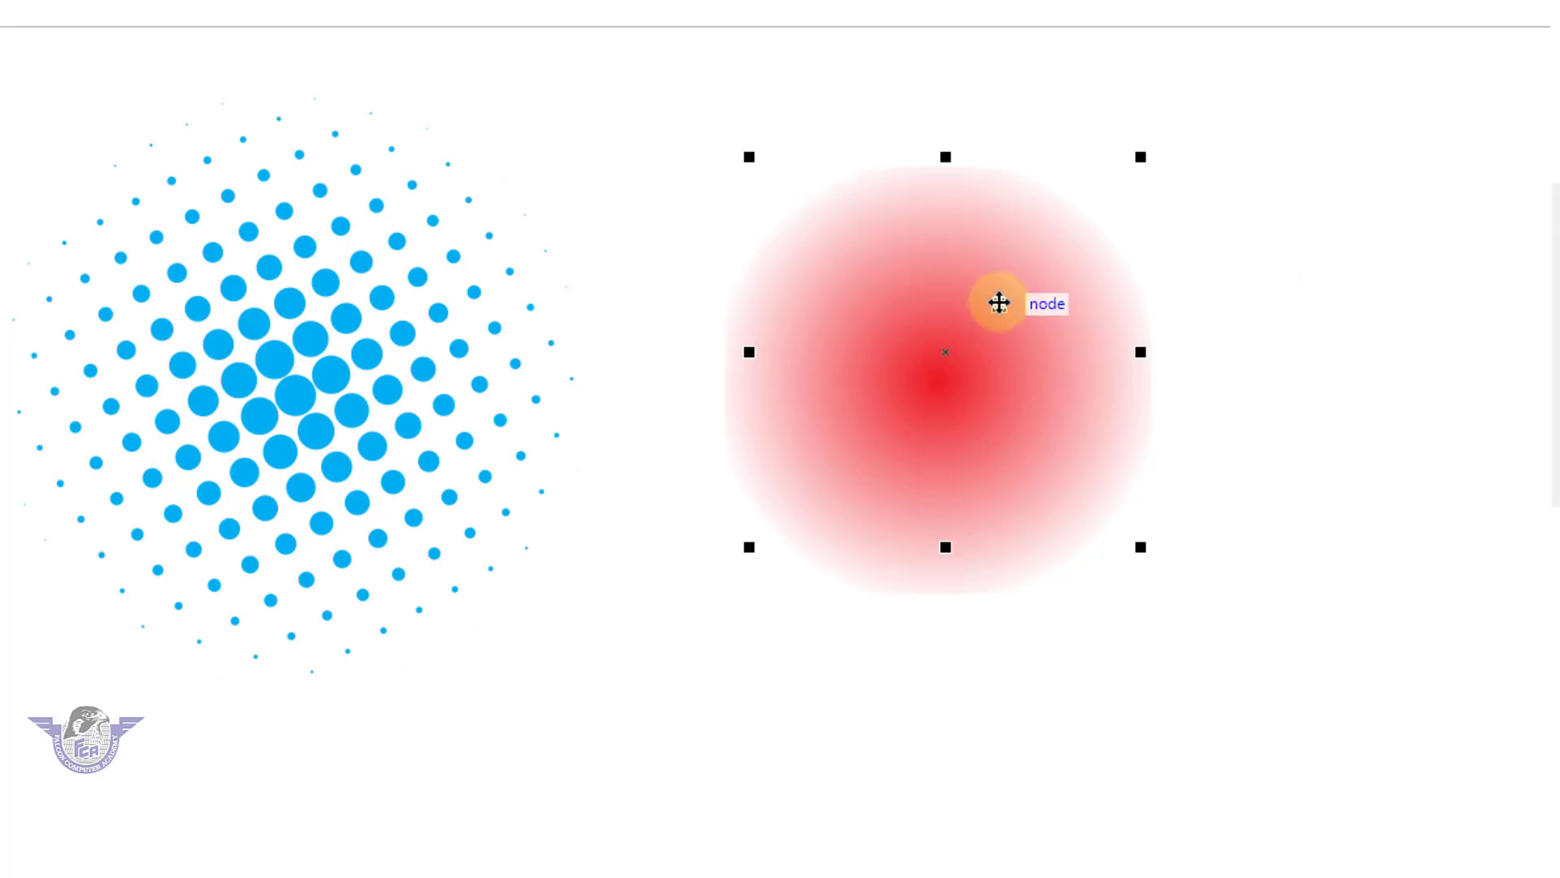
left_click(999, 302)
left_click(1036, 332)
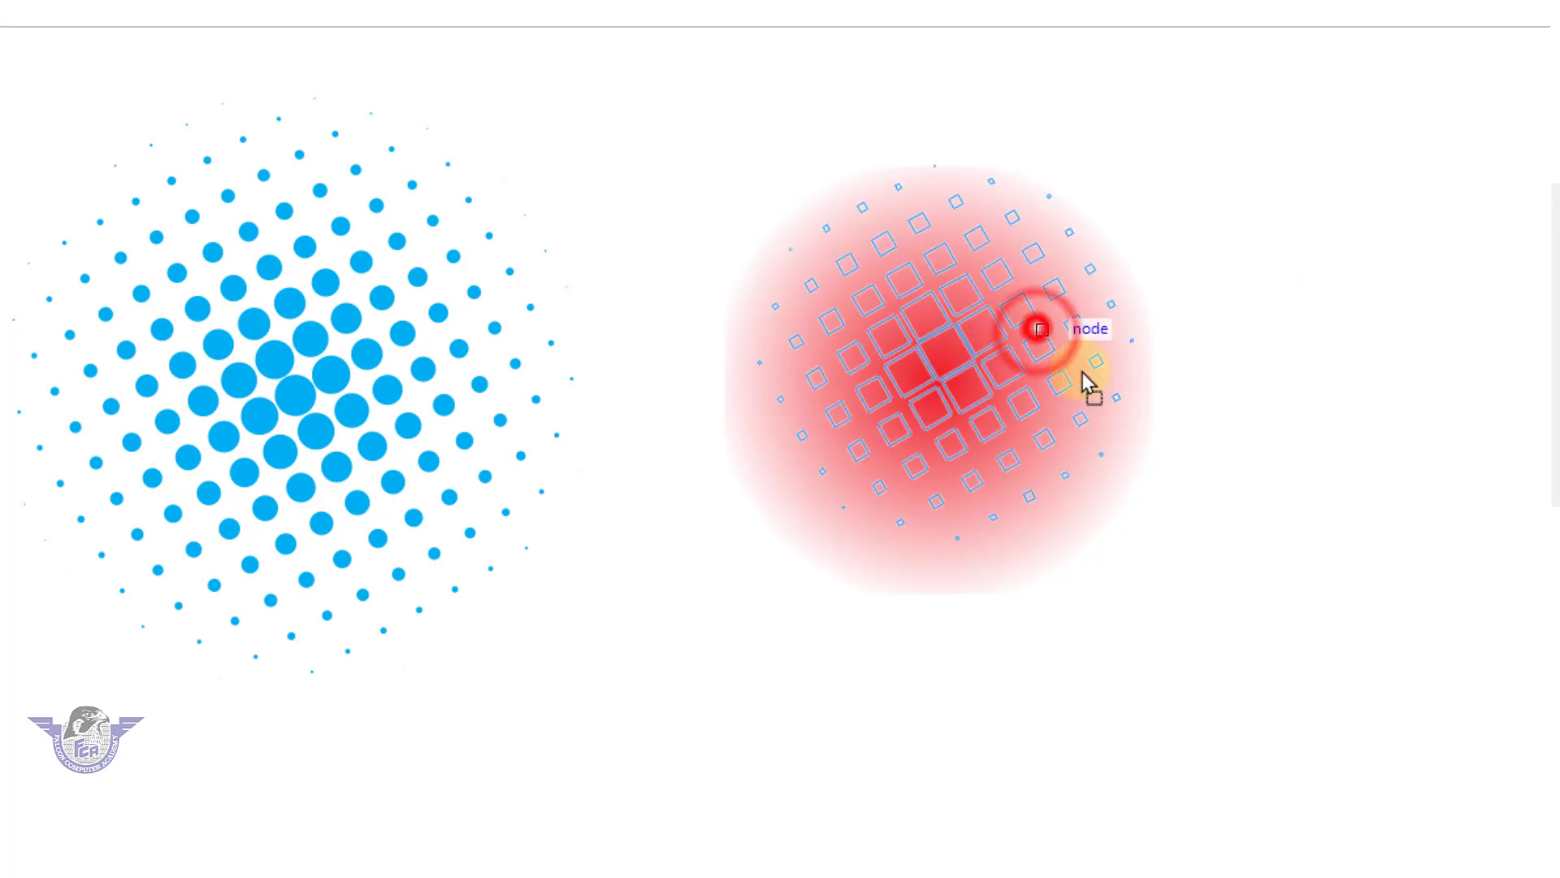
left_click_drag(1023, 415, 879, 441)
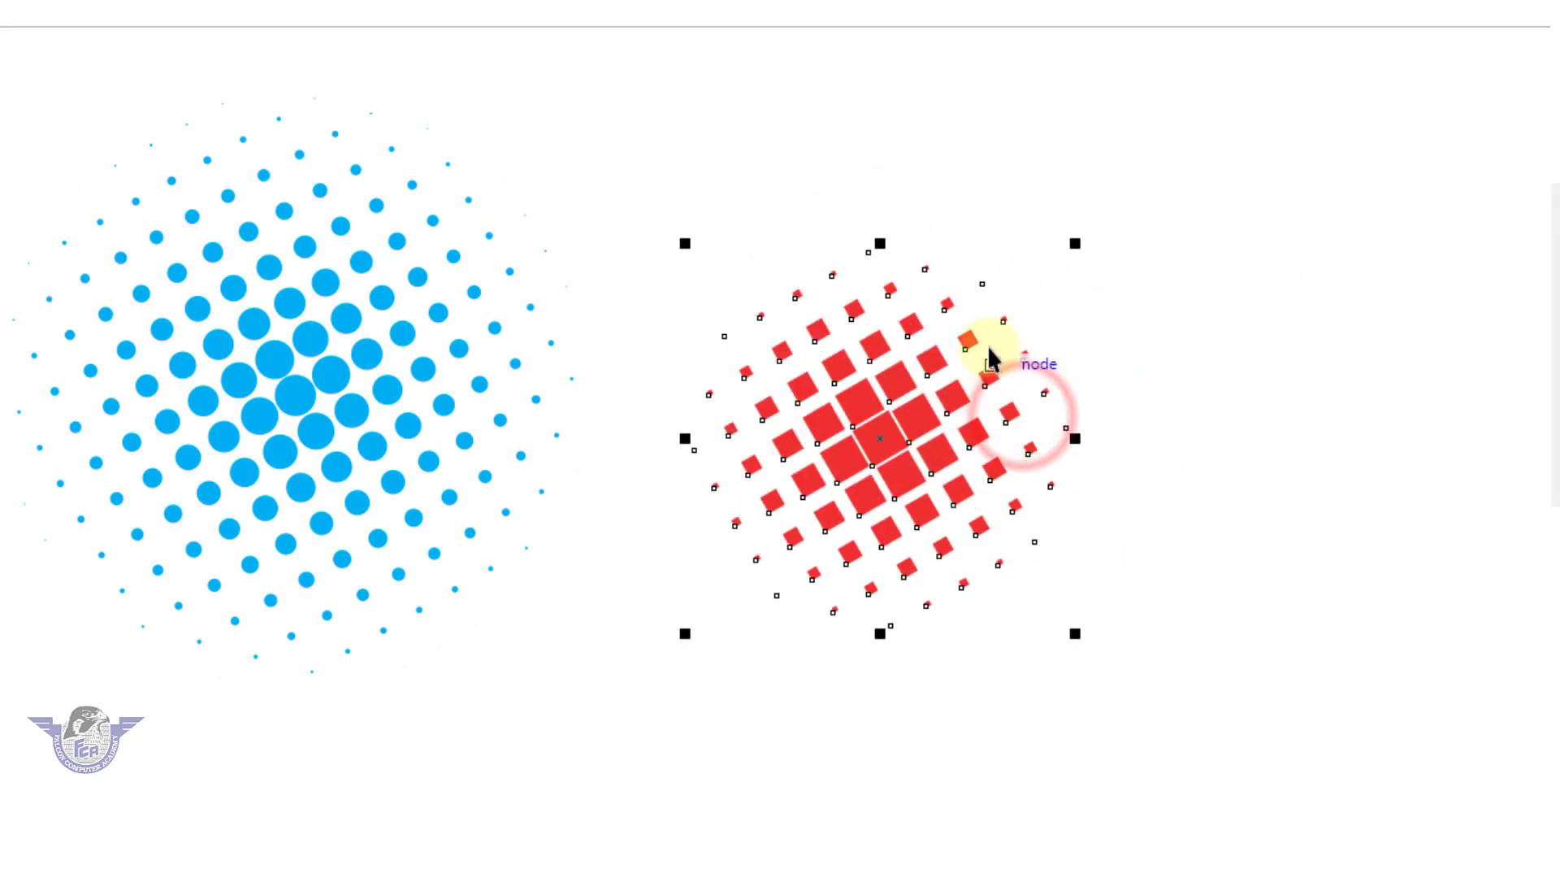
- Enlarge the red square pattern proportionally to about 448 px wide
left_click_drag(1075, 244, 1208, 111)
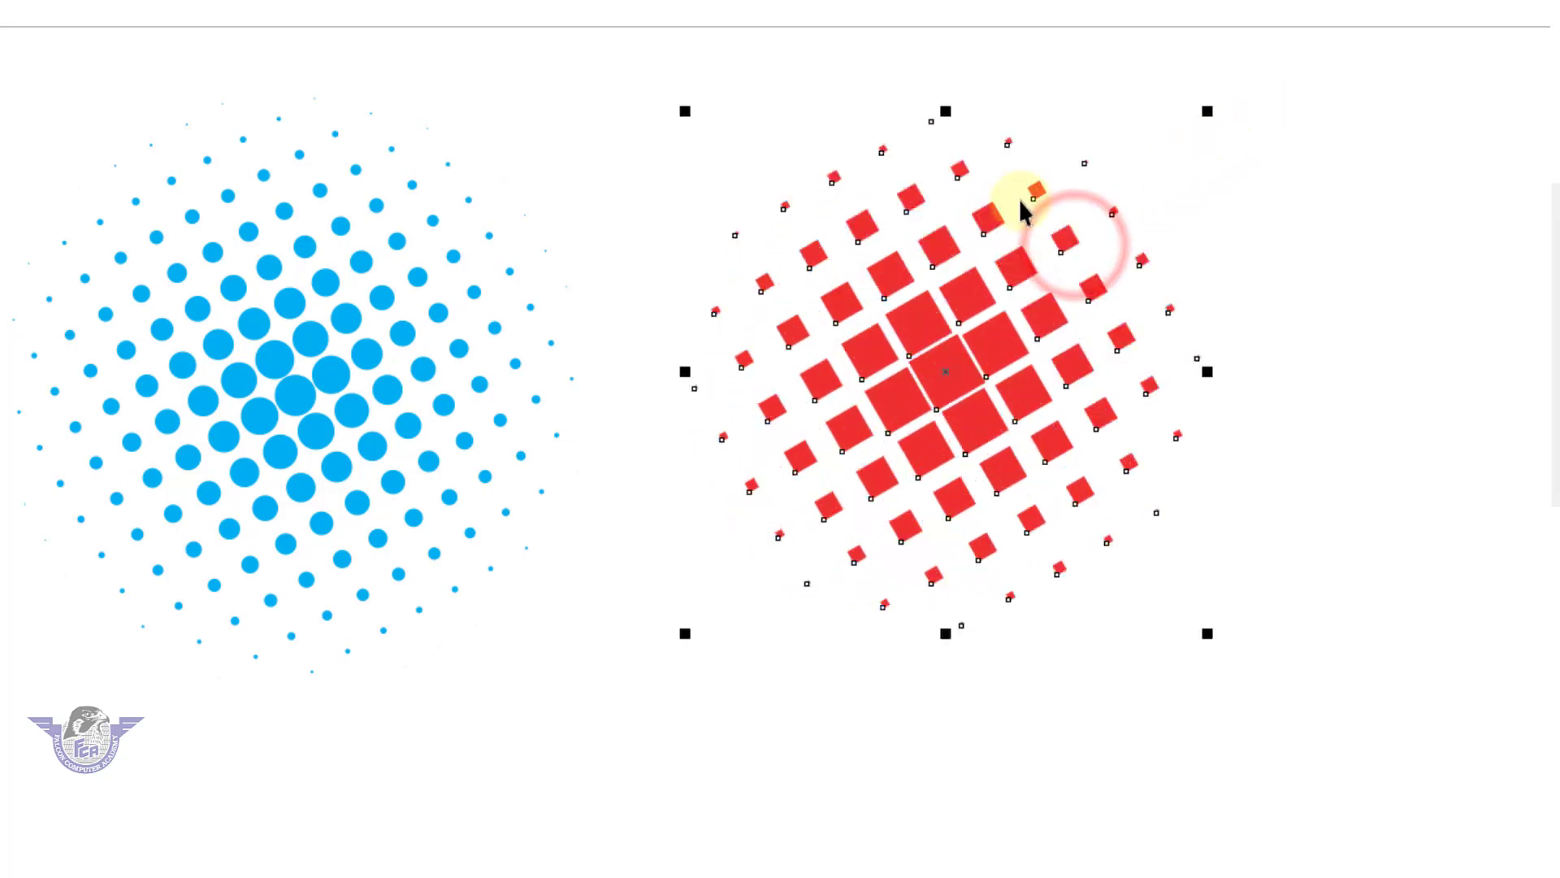
left_click(882, 404)
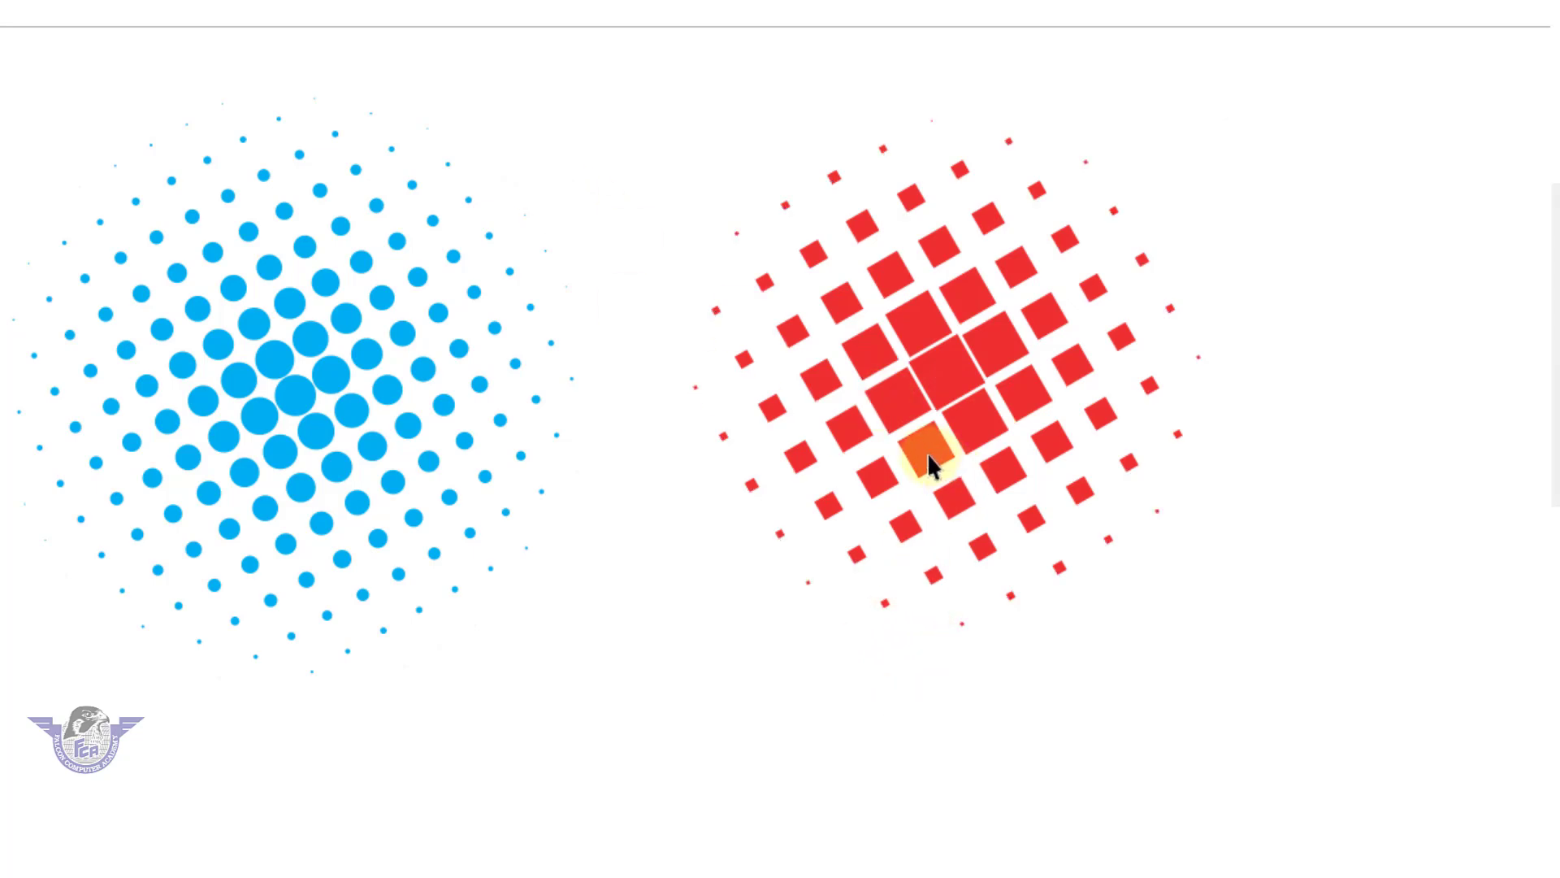
scroll(928, 455, "down", 1)
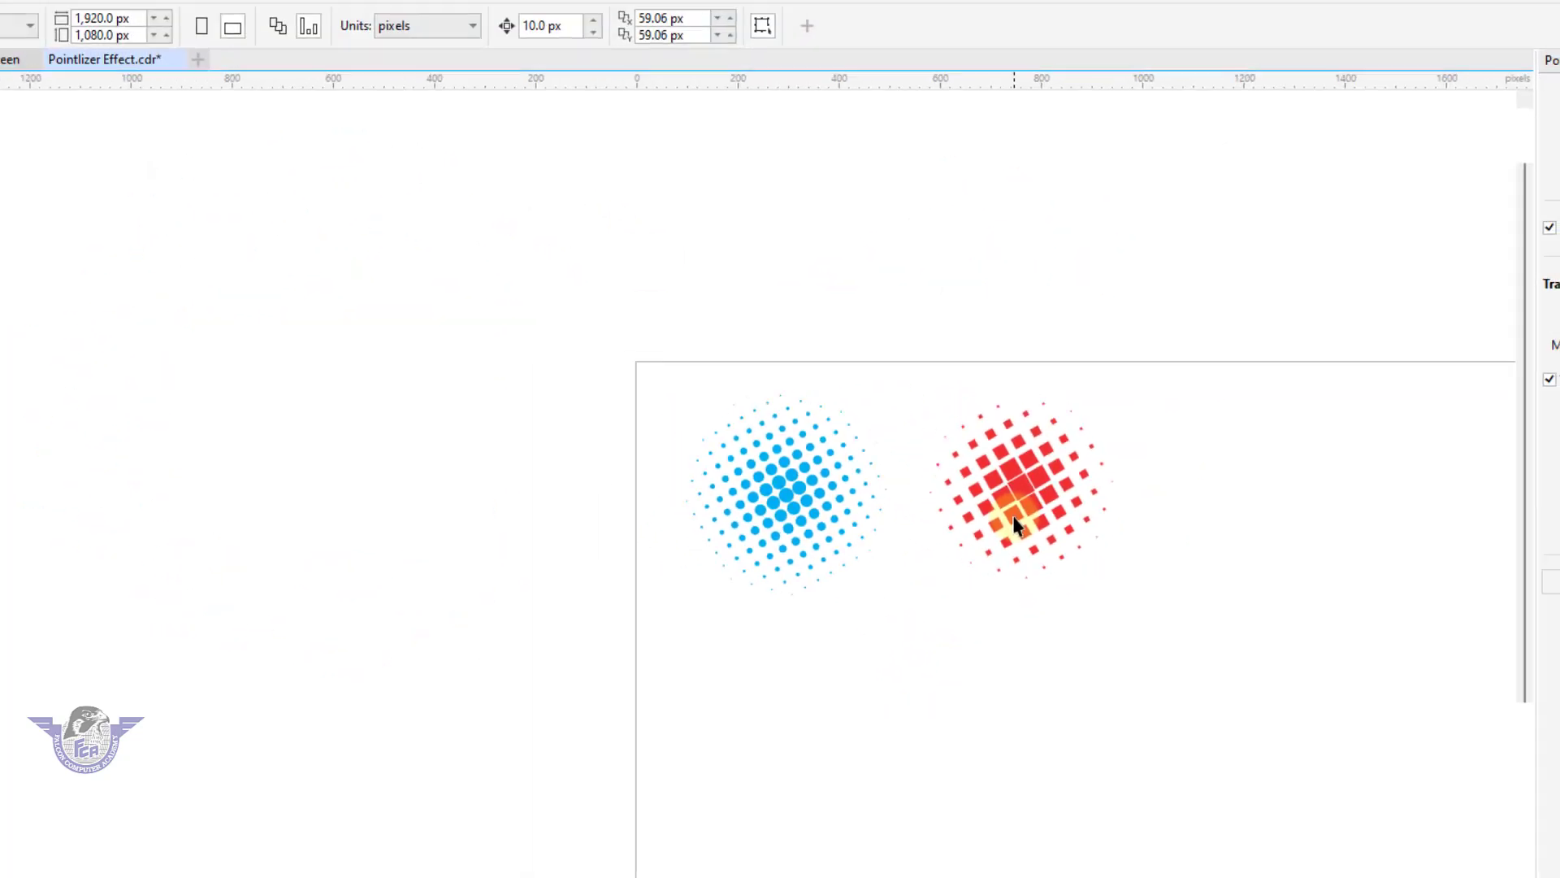
key("F2")
left_click_drag(1424, 806, 1552, 855)
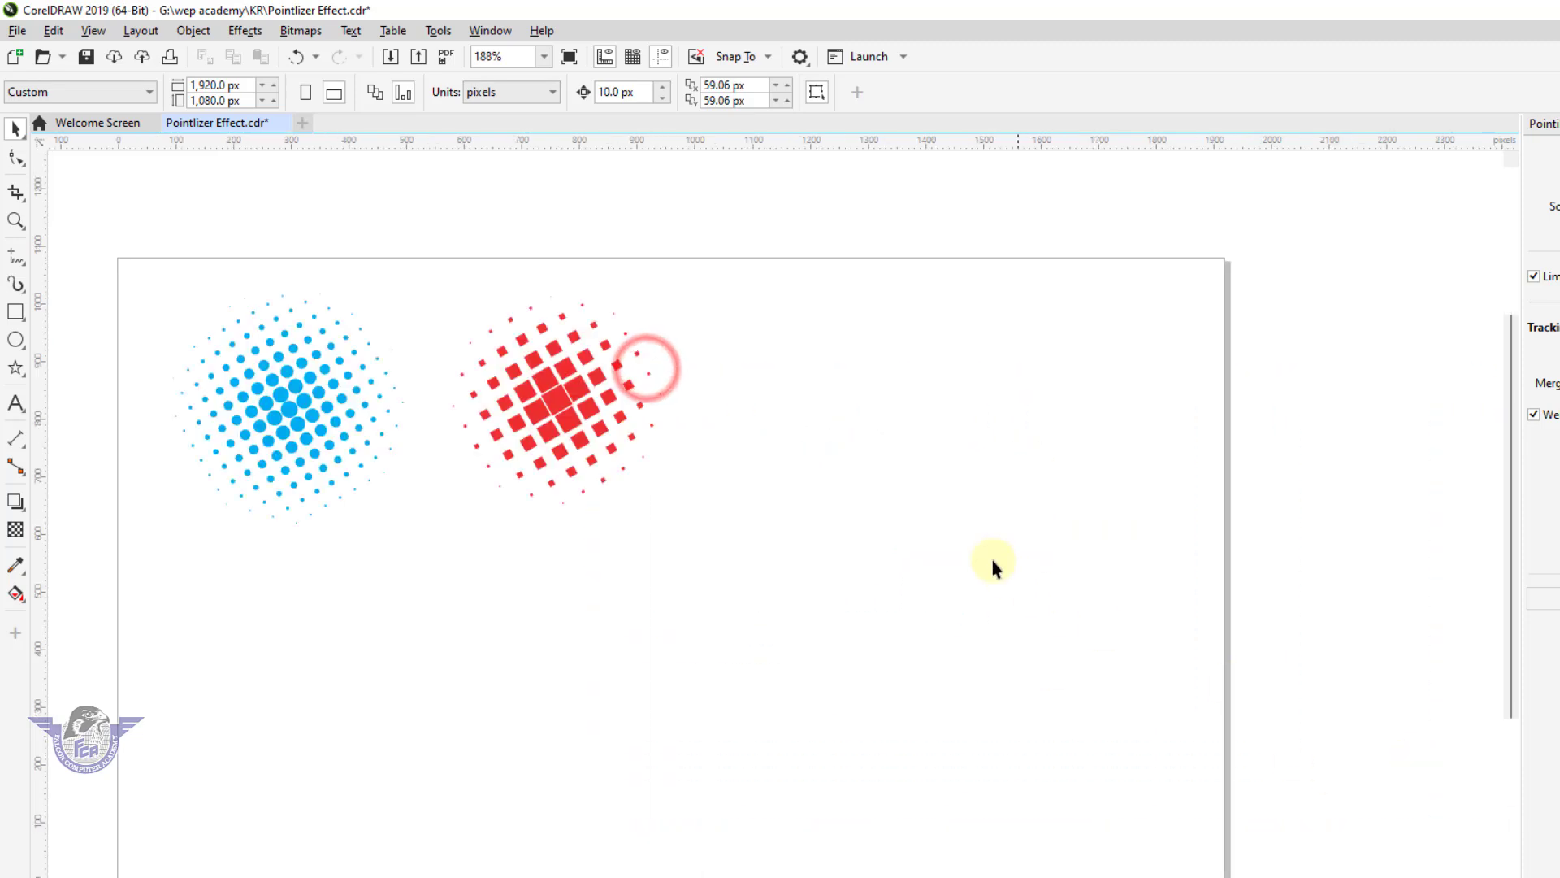
left_click(620, 420)
left_click_drag(666, 509, 712, 574)
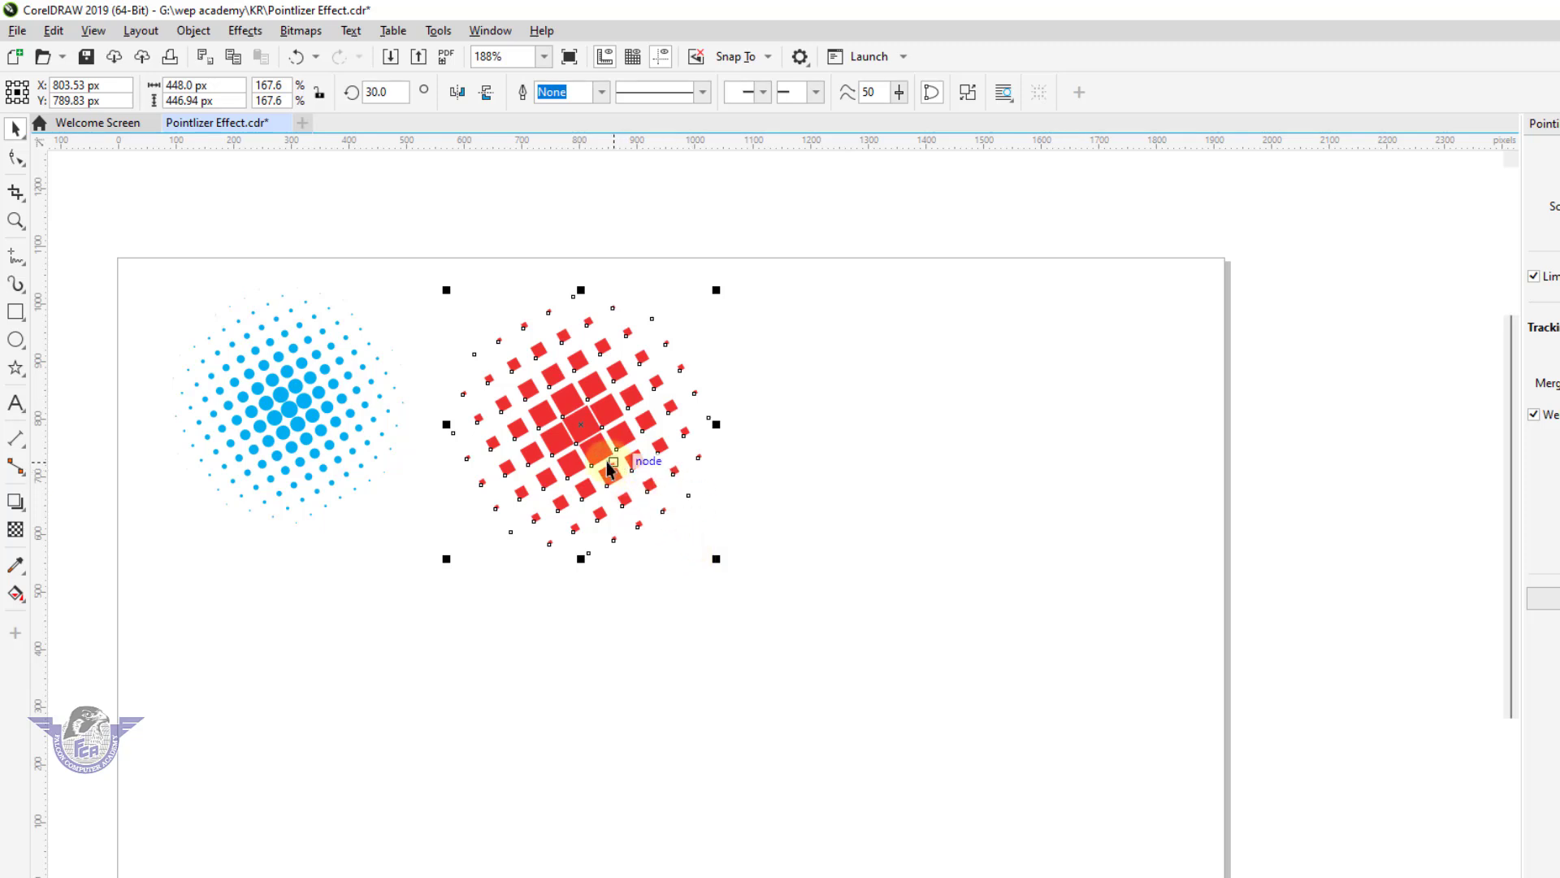
- Place a duplicate of the red square pattern beside the original, on the side away from the cyan dots
left_click_drag(598, 458, 857, 458)
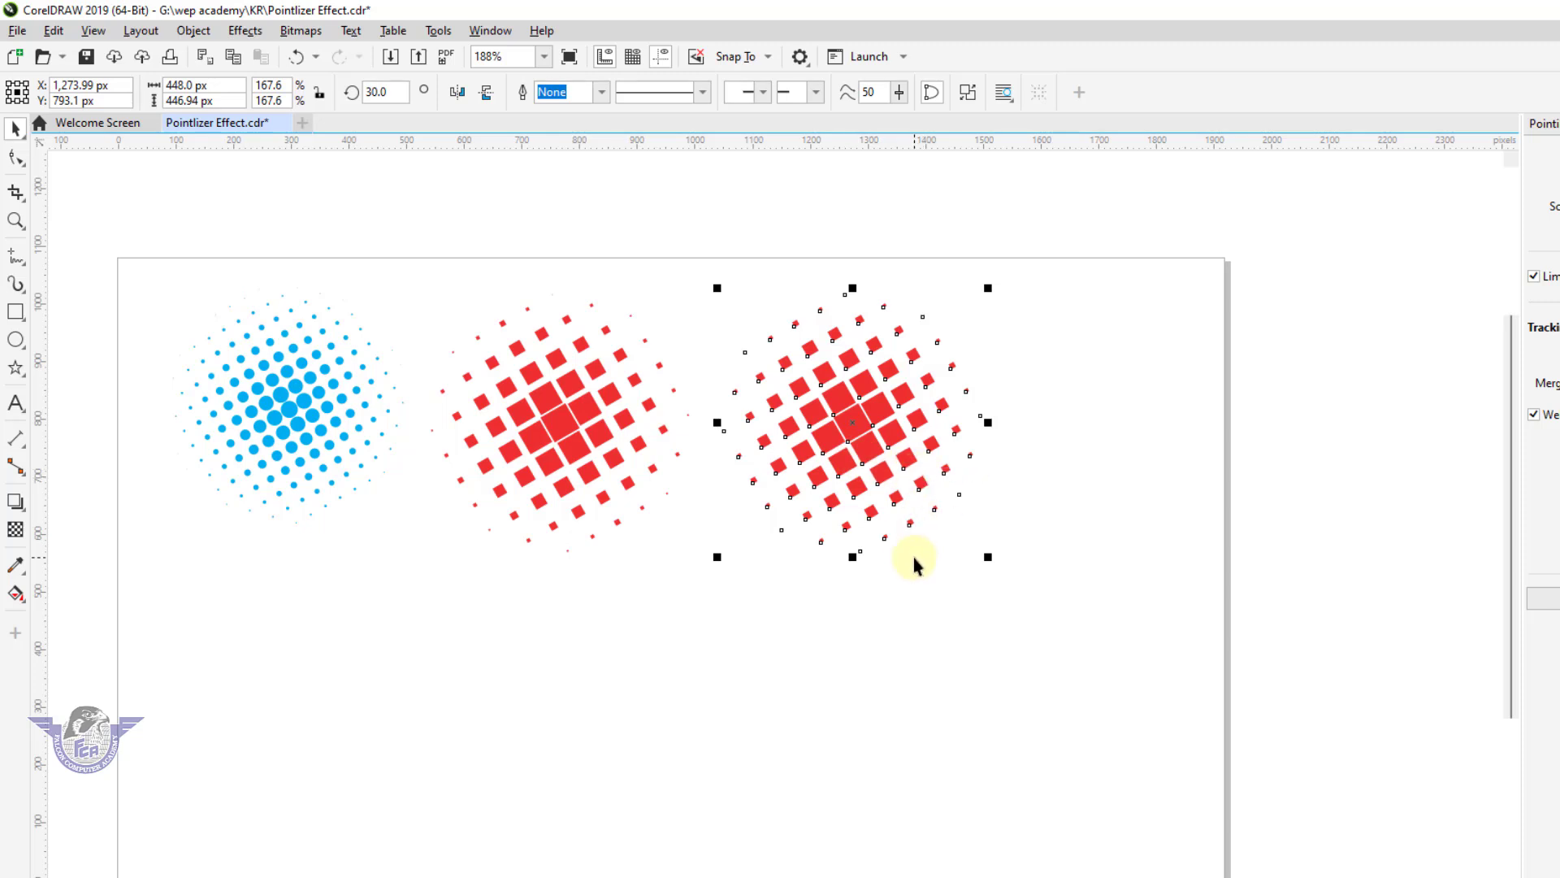
left_click(909, 611)
left_click(841, 467)
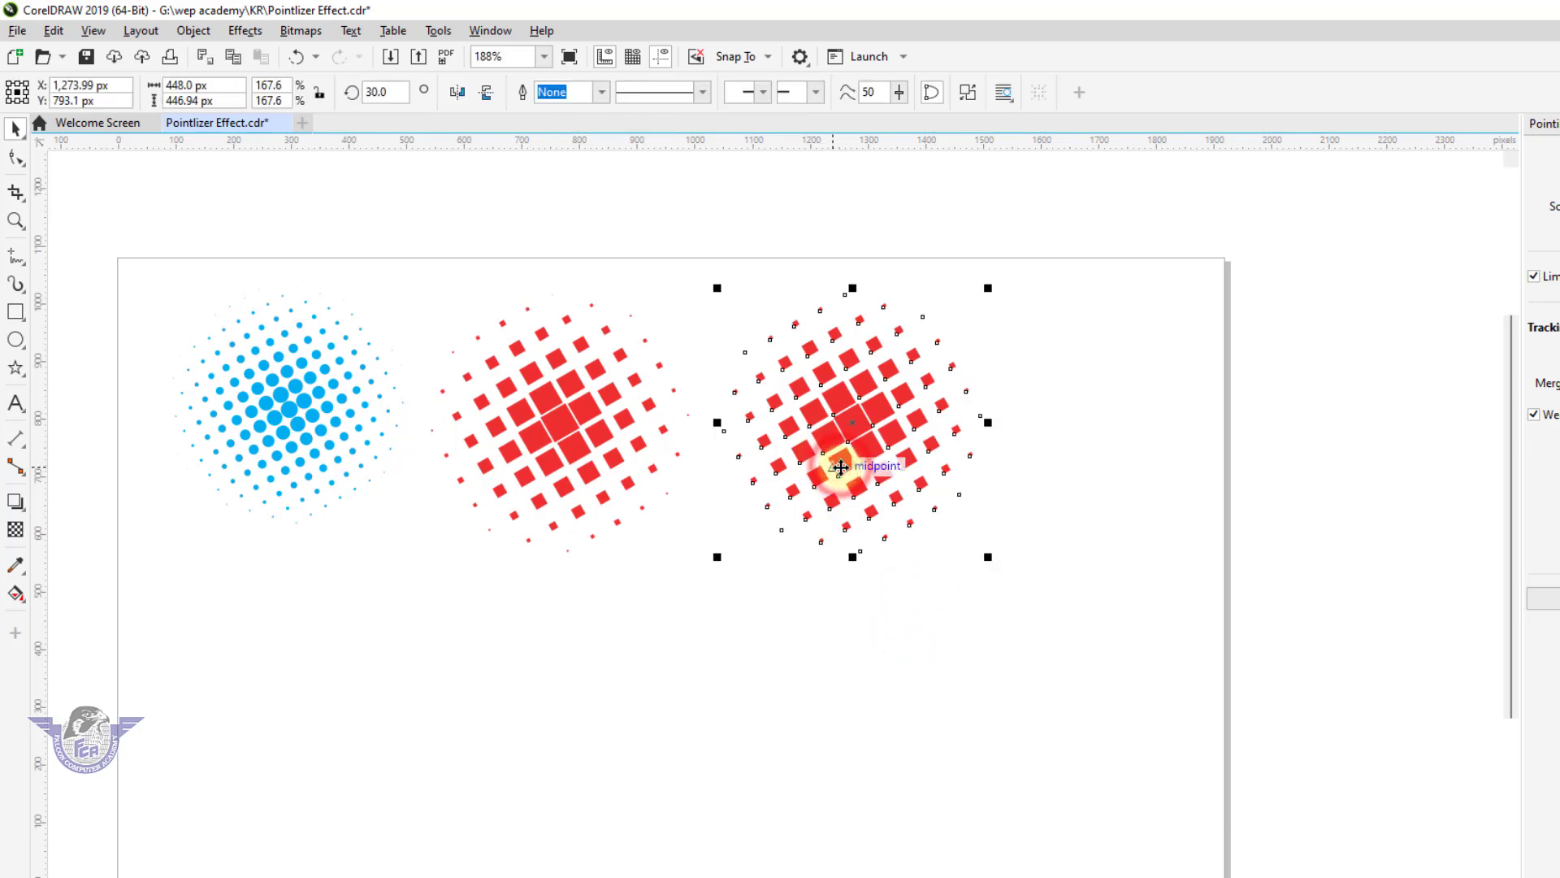
- Draw a small five-pointed star, fill it red without an outline and place it just below the gap between the two red patterns
left_click(30, 385)
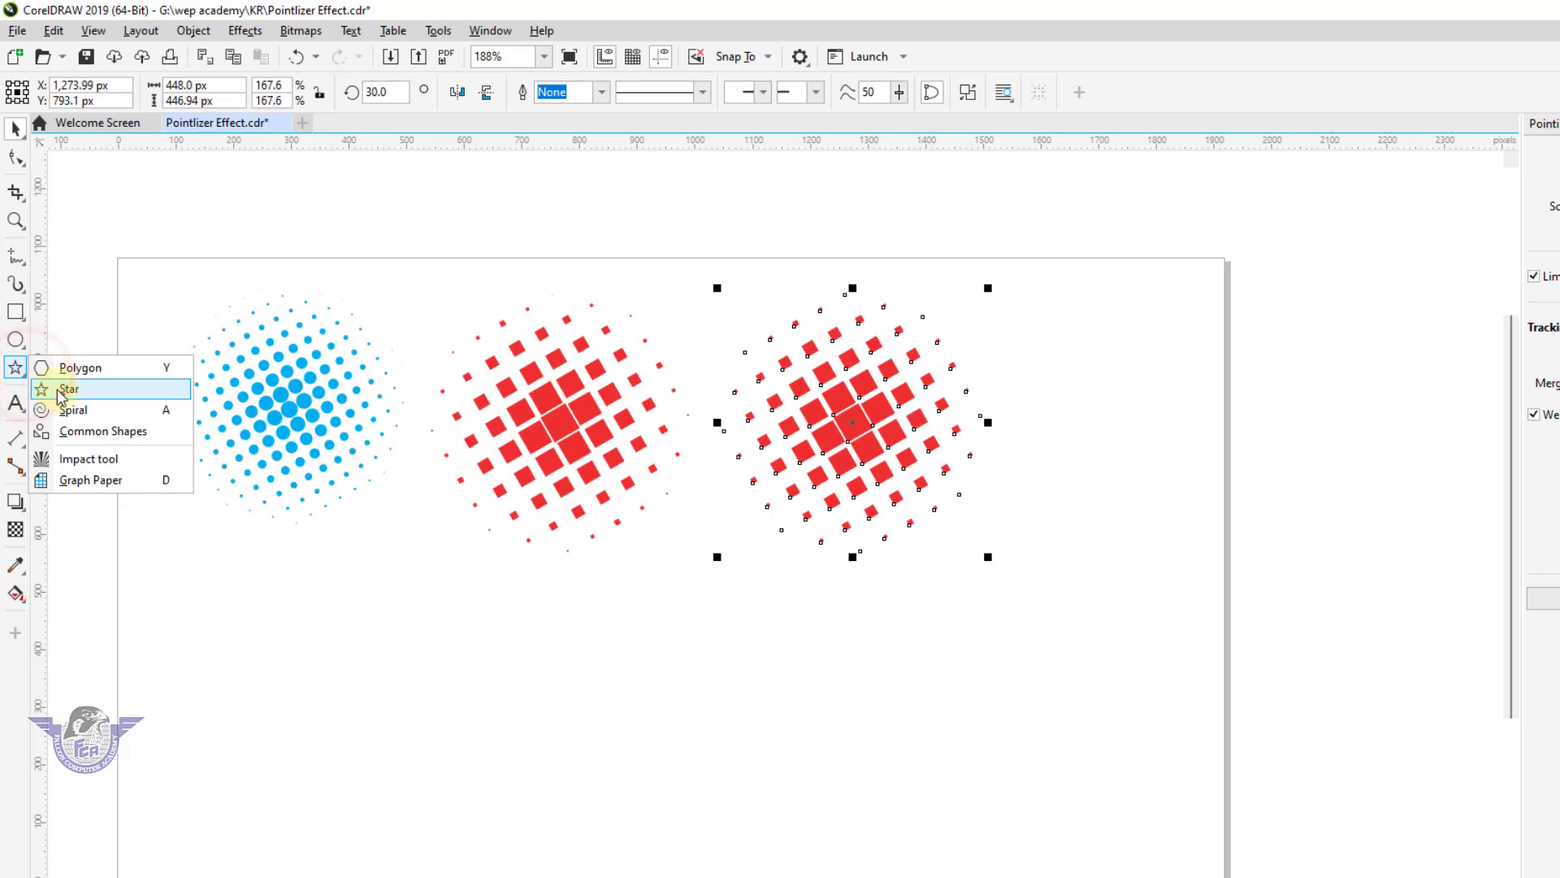
left_click(58, 389)
left_click_drag(507, 612, 564, 694)
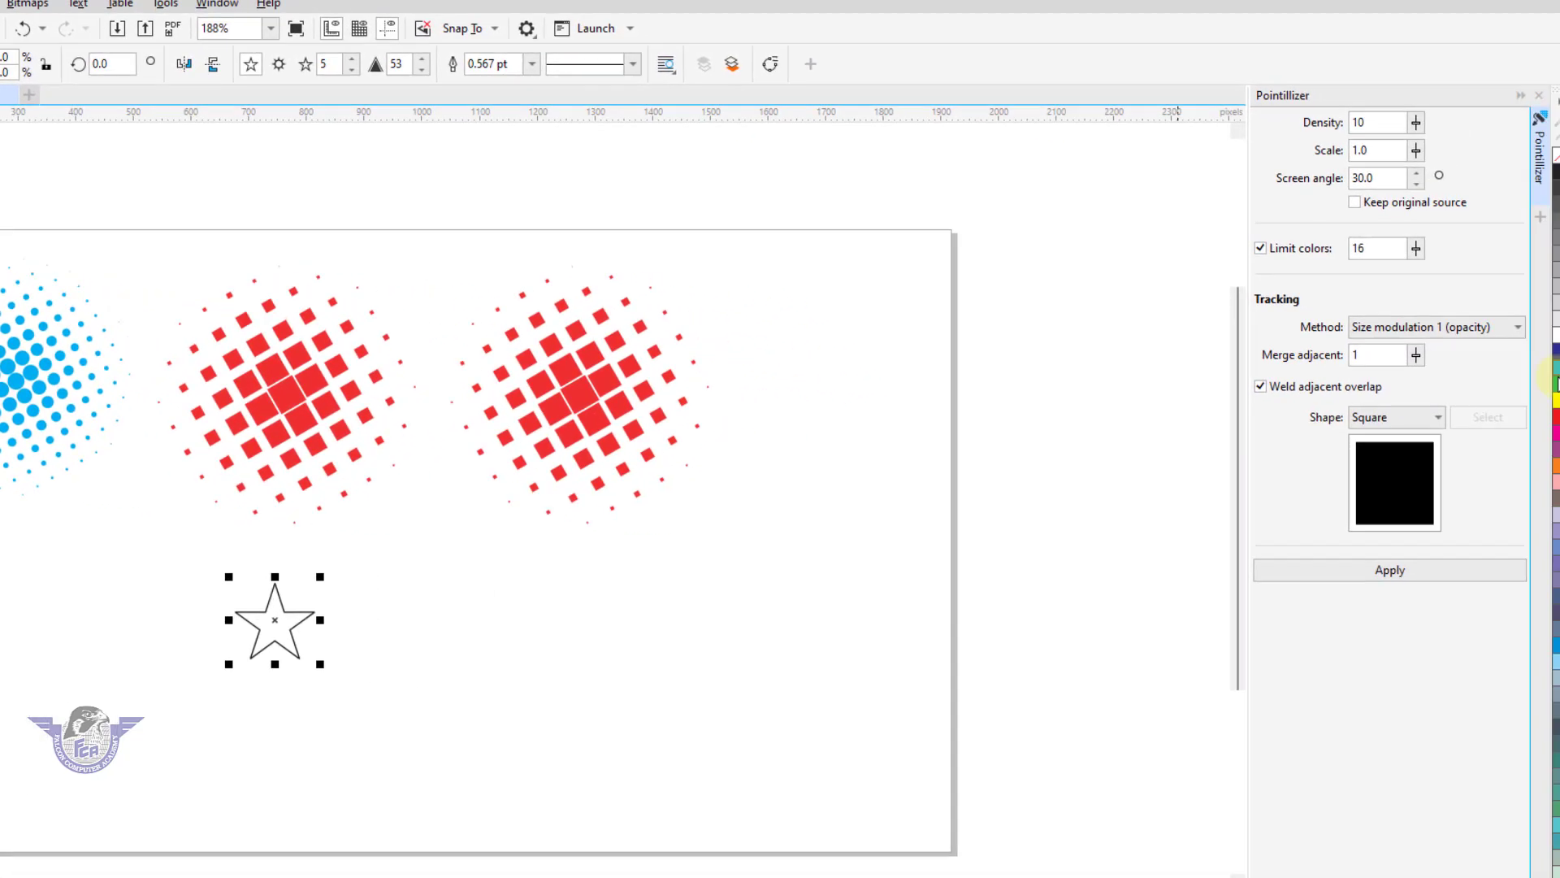
left_click(1550, 414)
left_click_drag(299, 625, 463, 574)
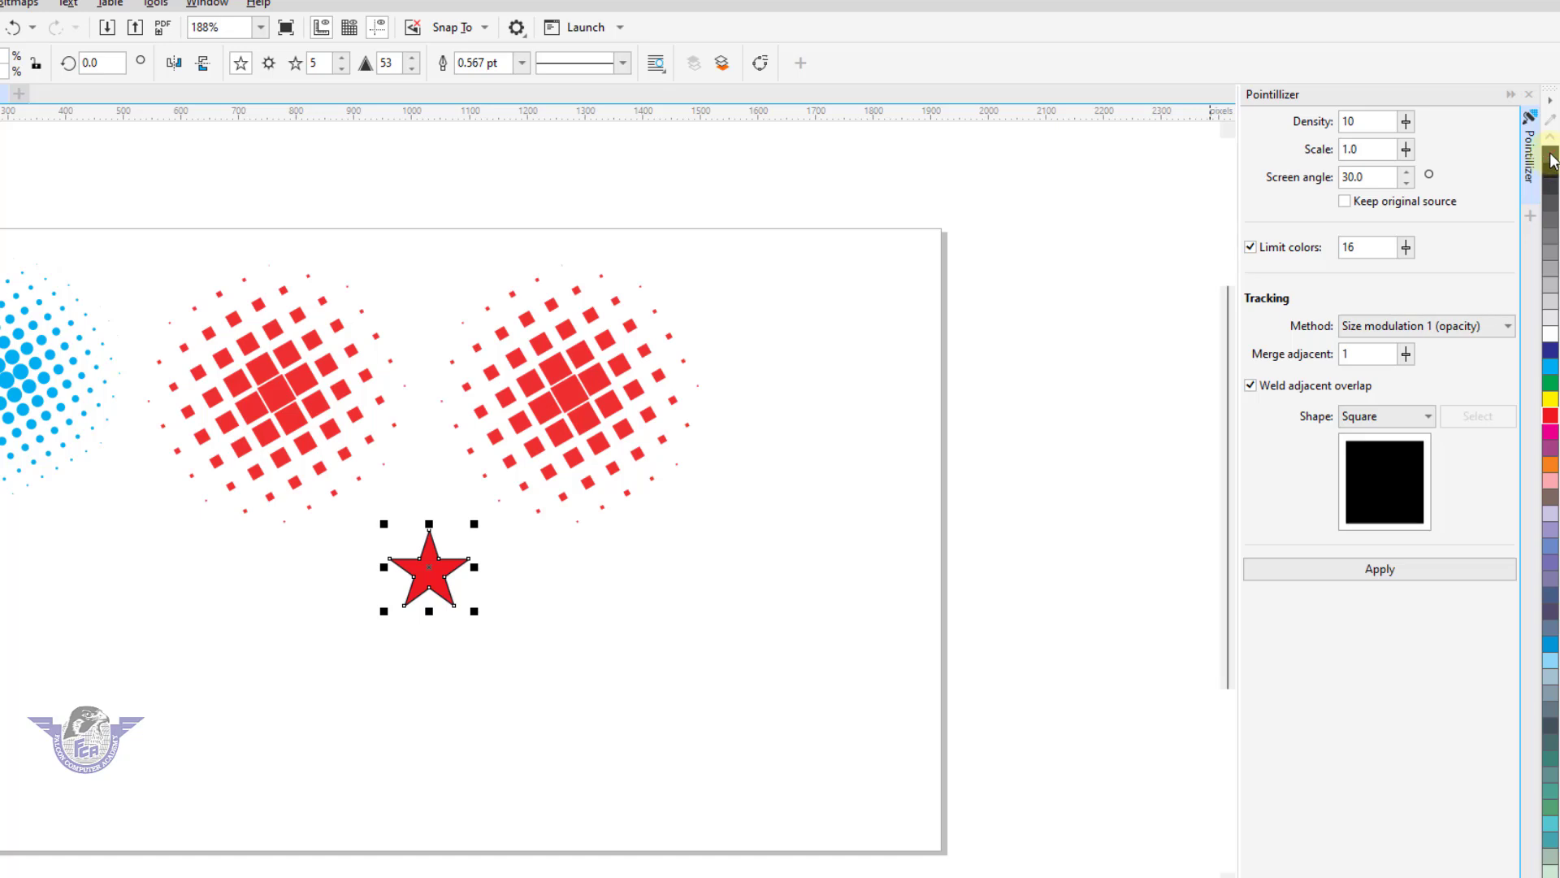
left_click(798, 475)
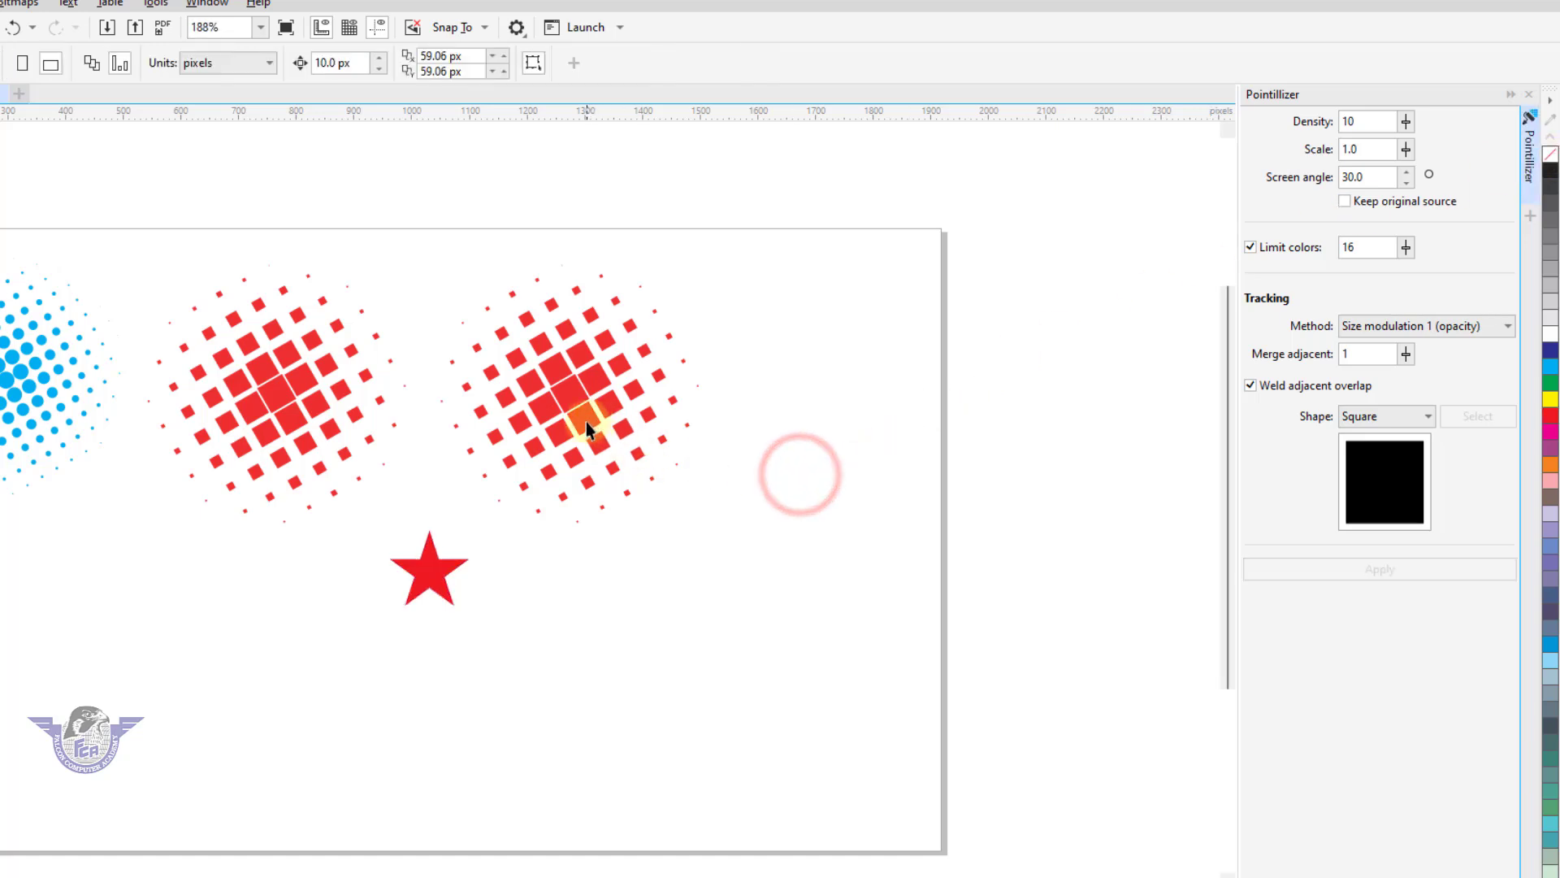
- Apply the Pointillizer effect to the duplicated red pattern using the star as the Custom shape
left_click(586, 421)
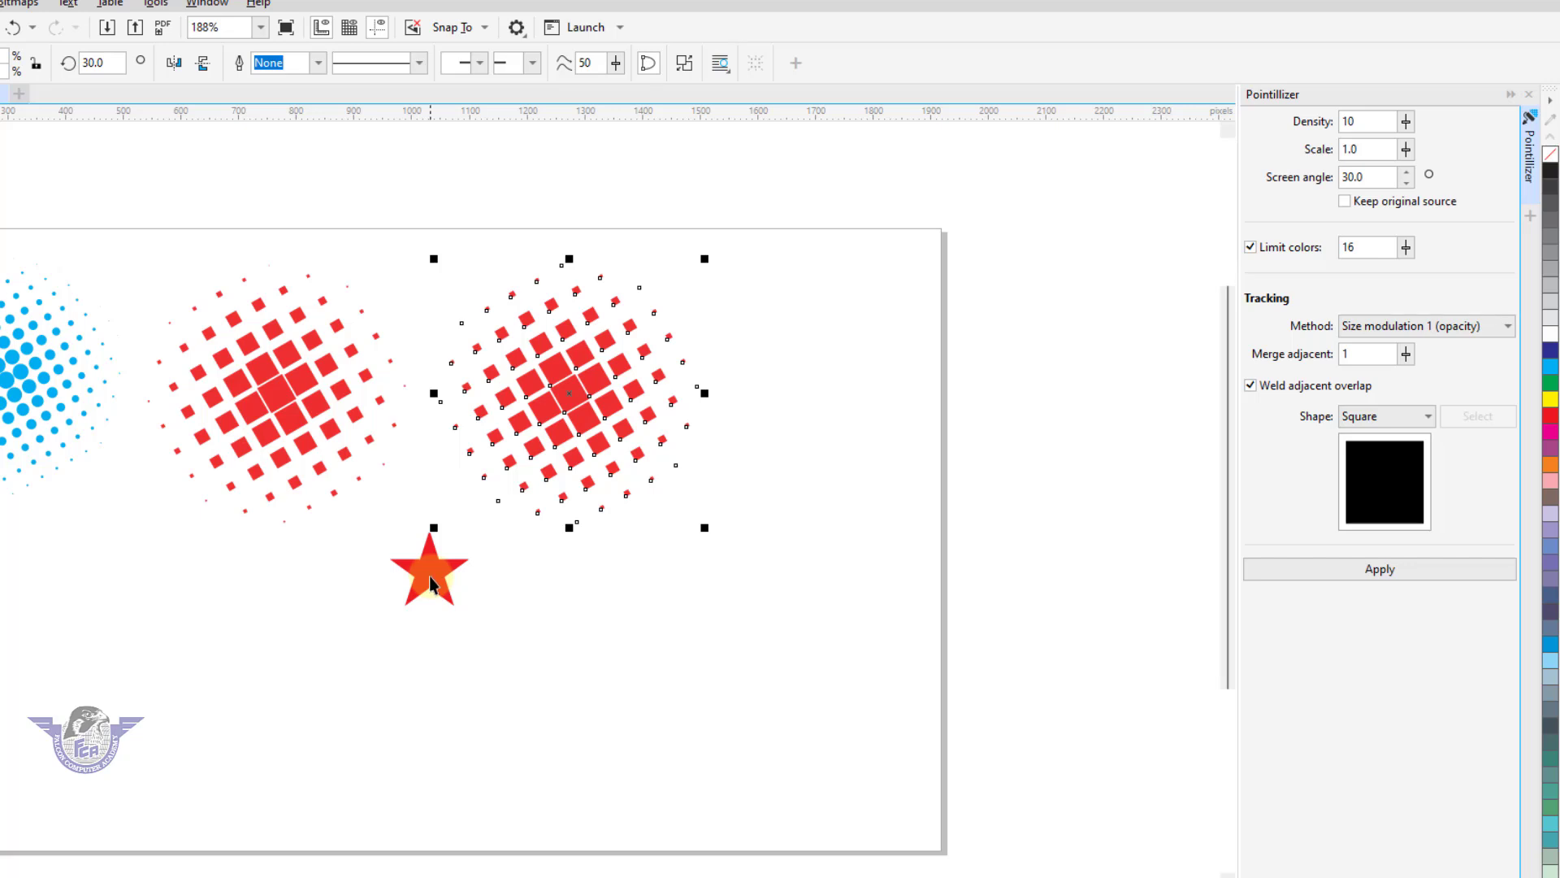
left_click(619, 629)
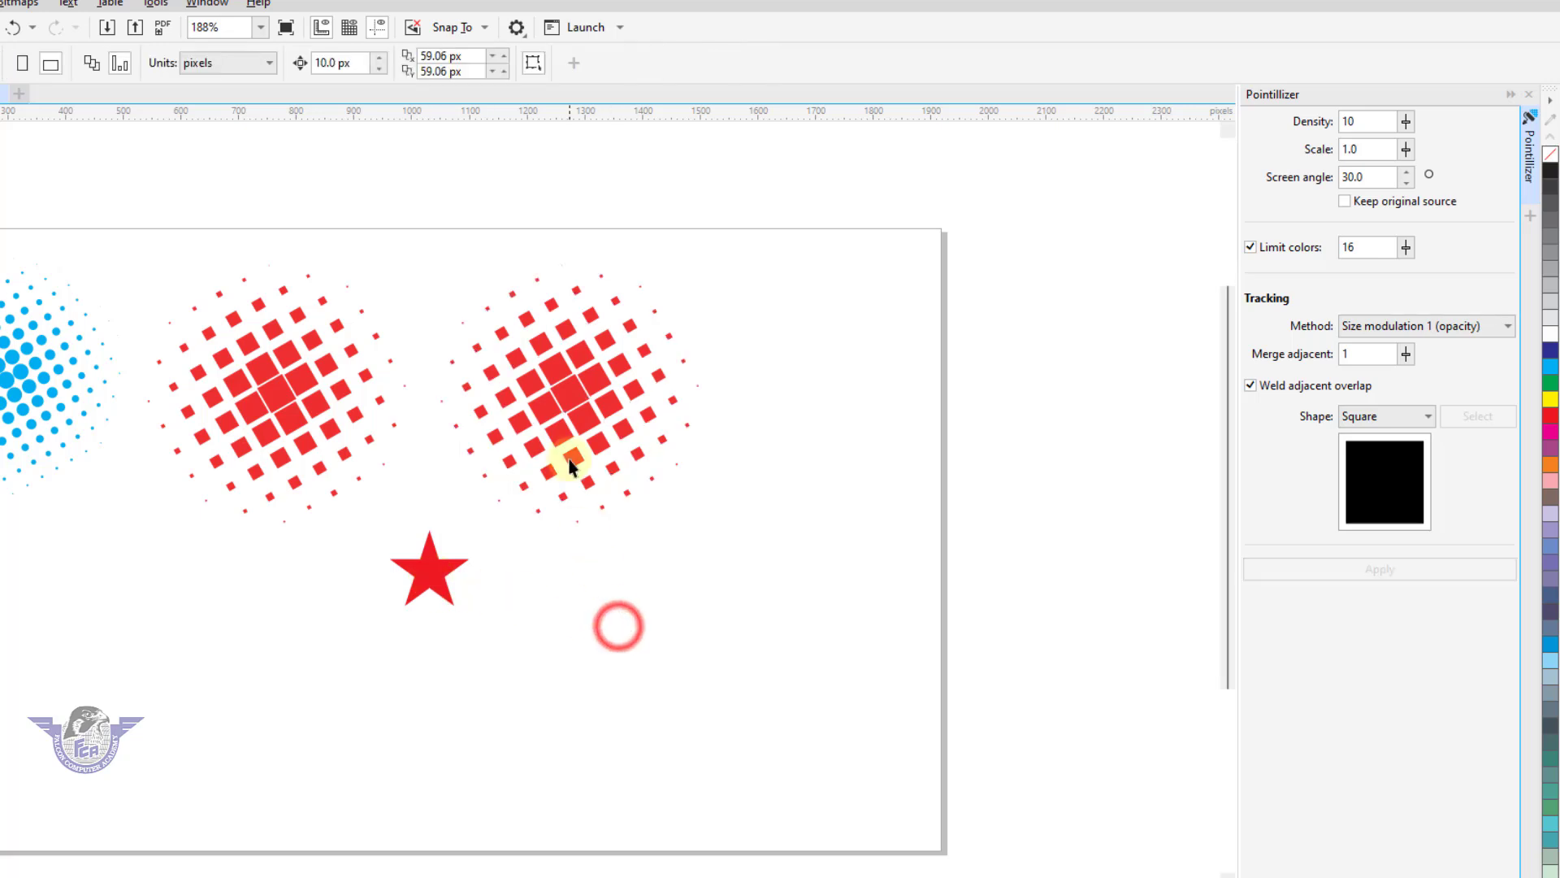
left_click(570, 404)
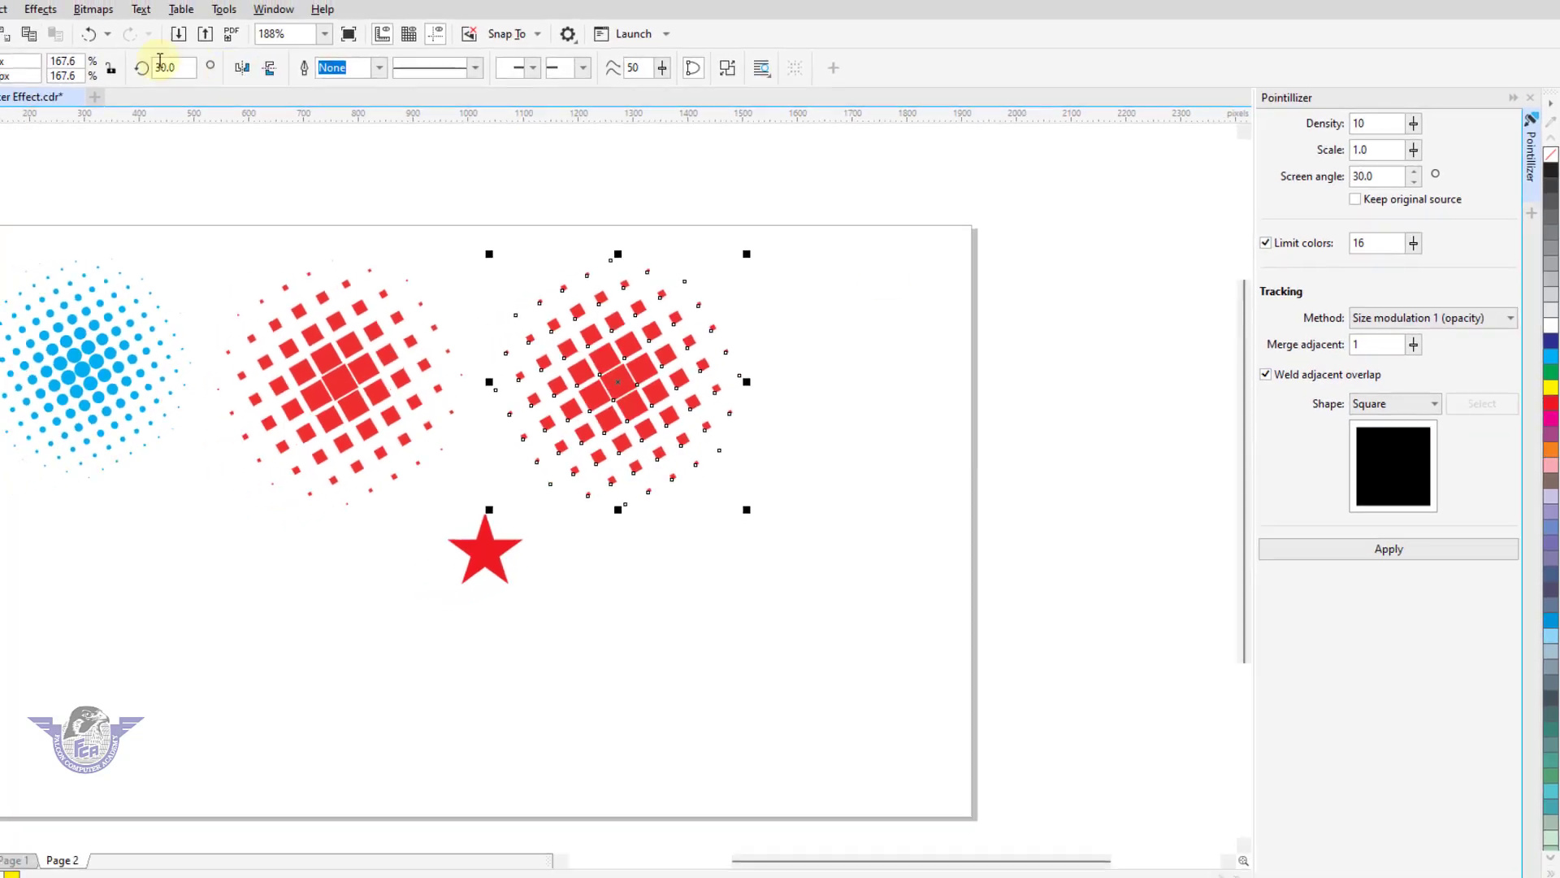
left_click(330, 42)
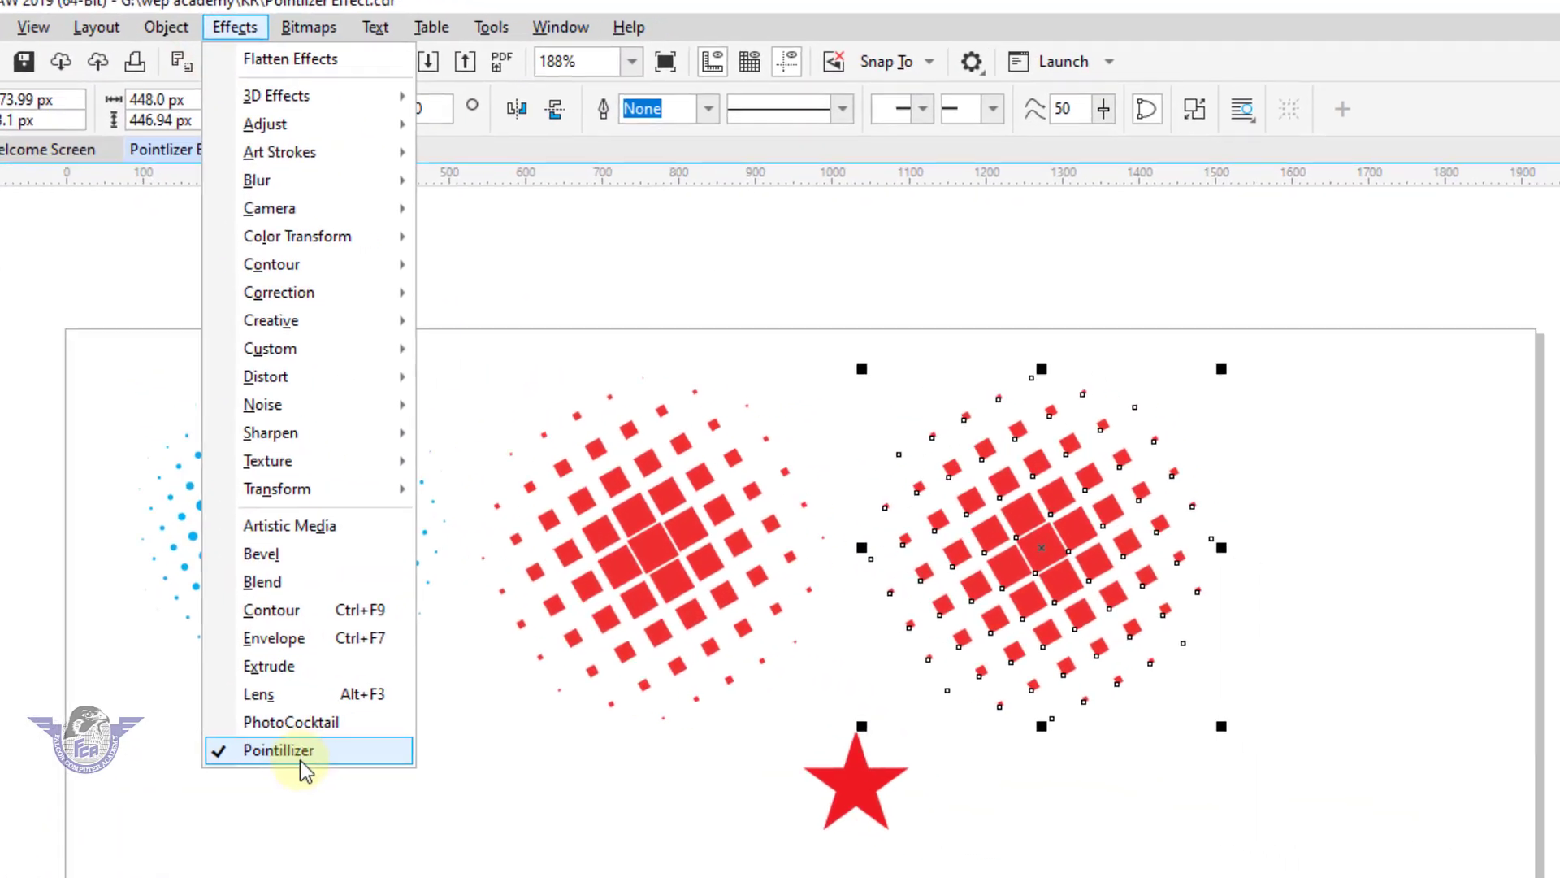
left_click(375, 776)
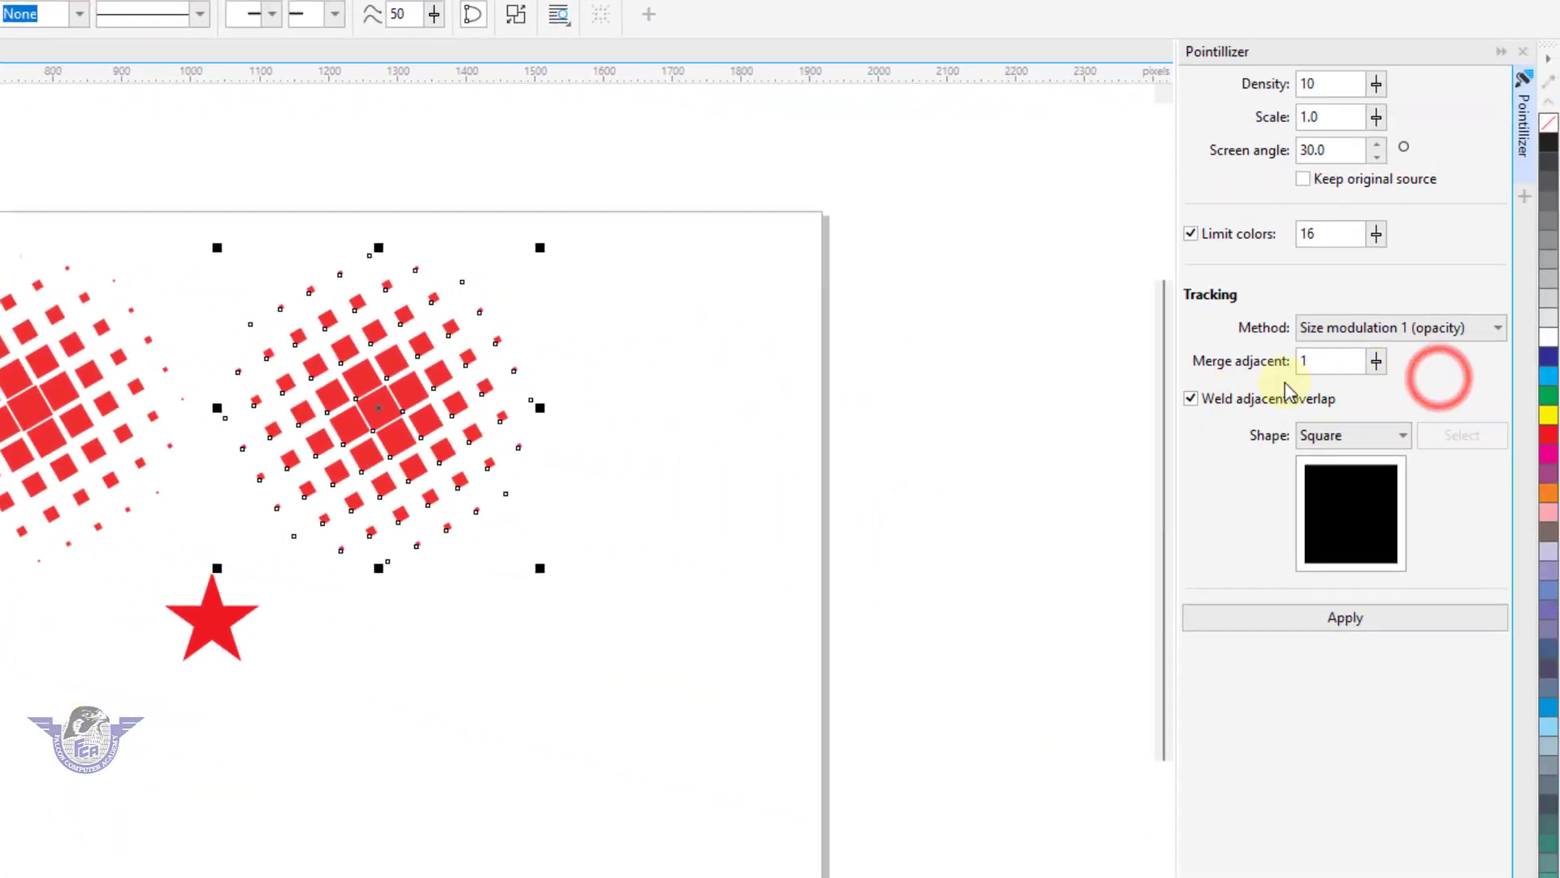
left_click(1386, 432)
left_click(1342, 512)
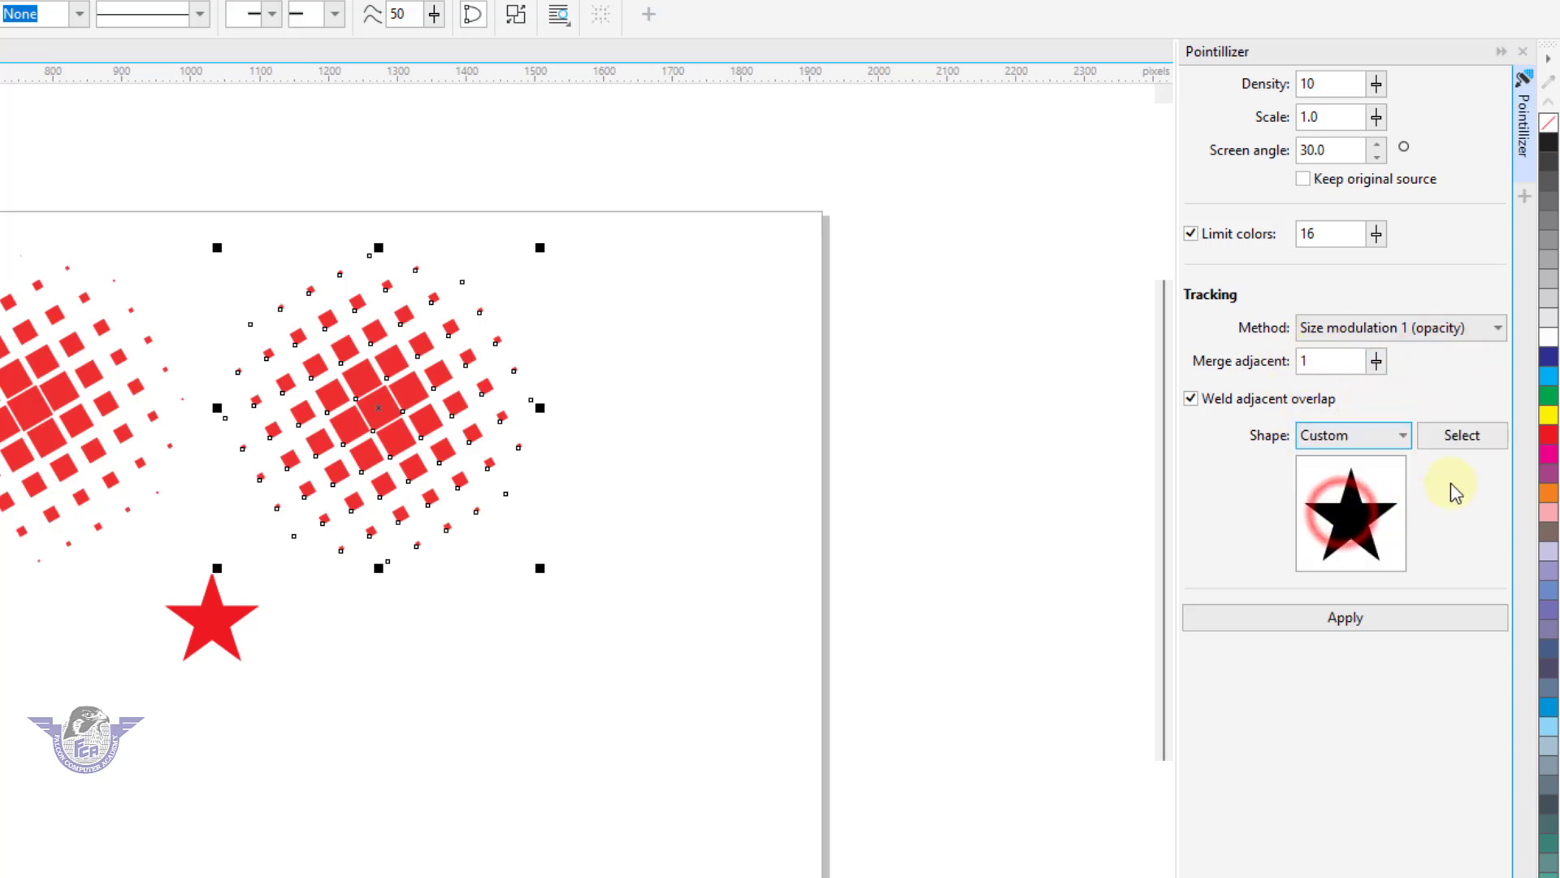
left_click(1470, 436)
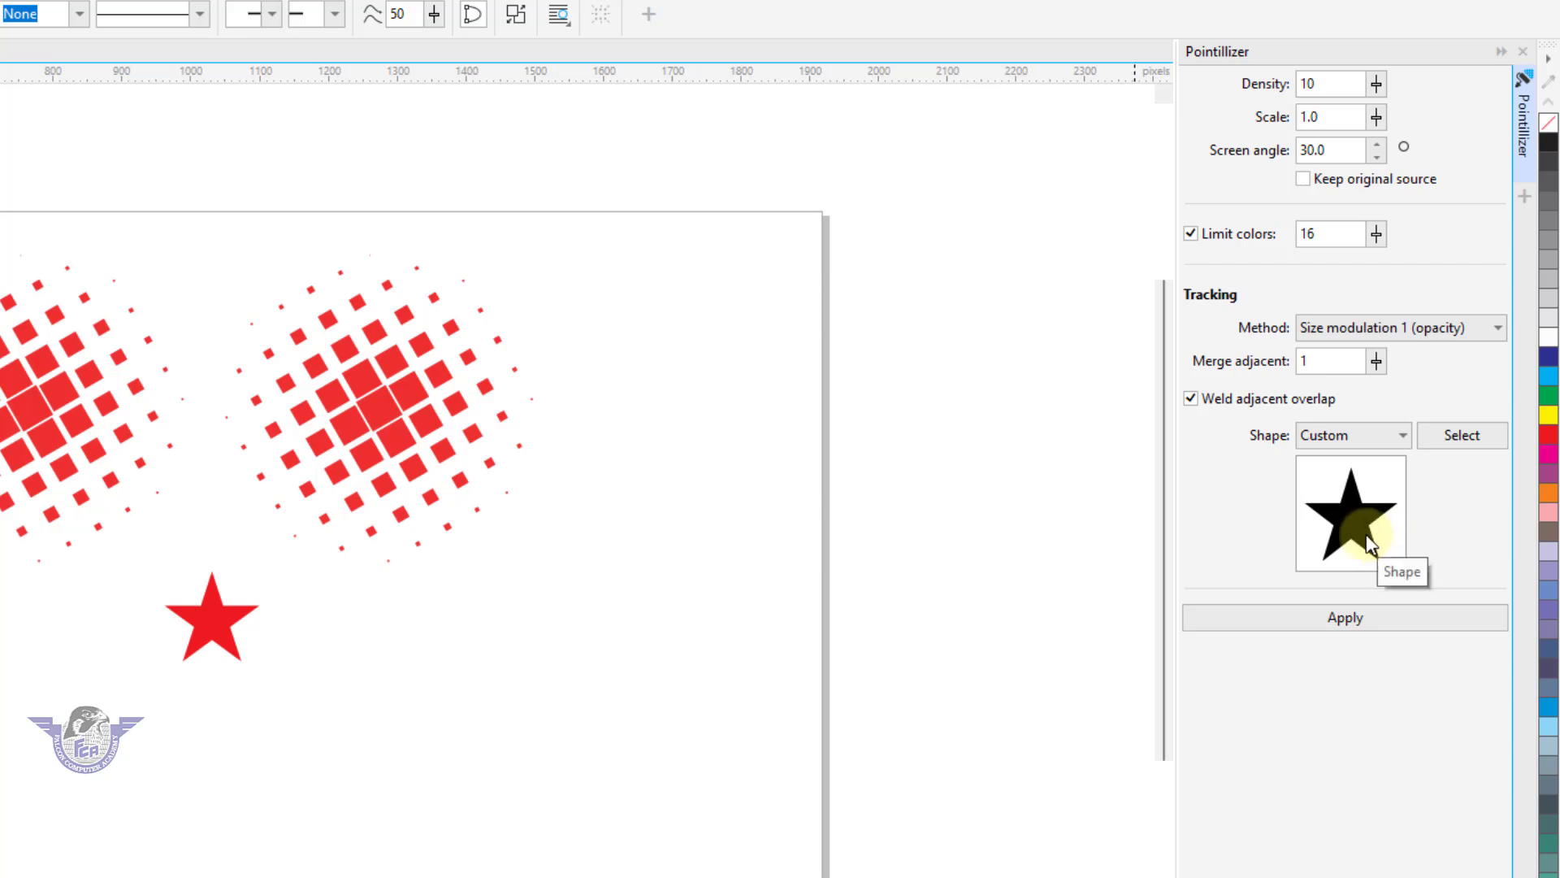
left_click(1327, 620)
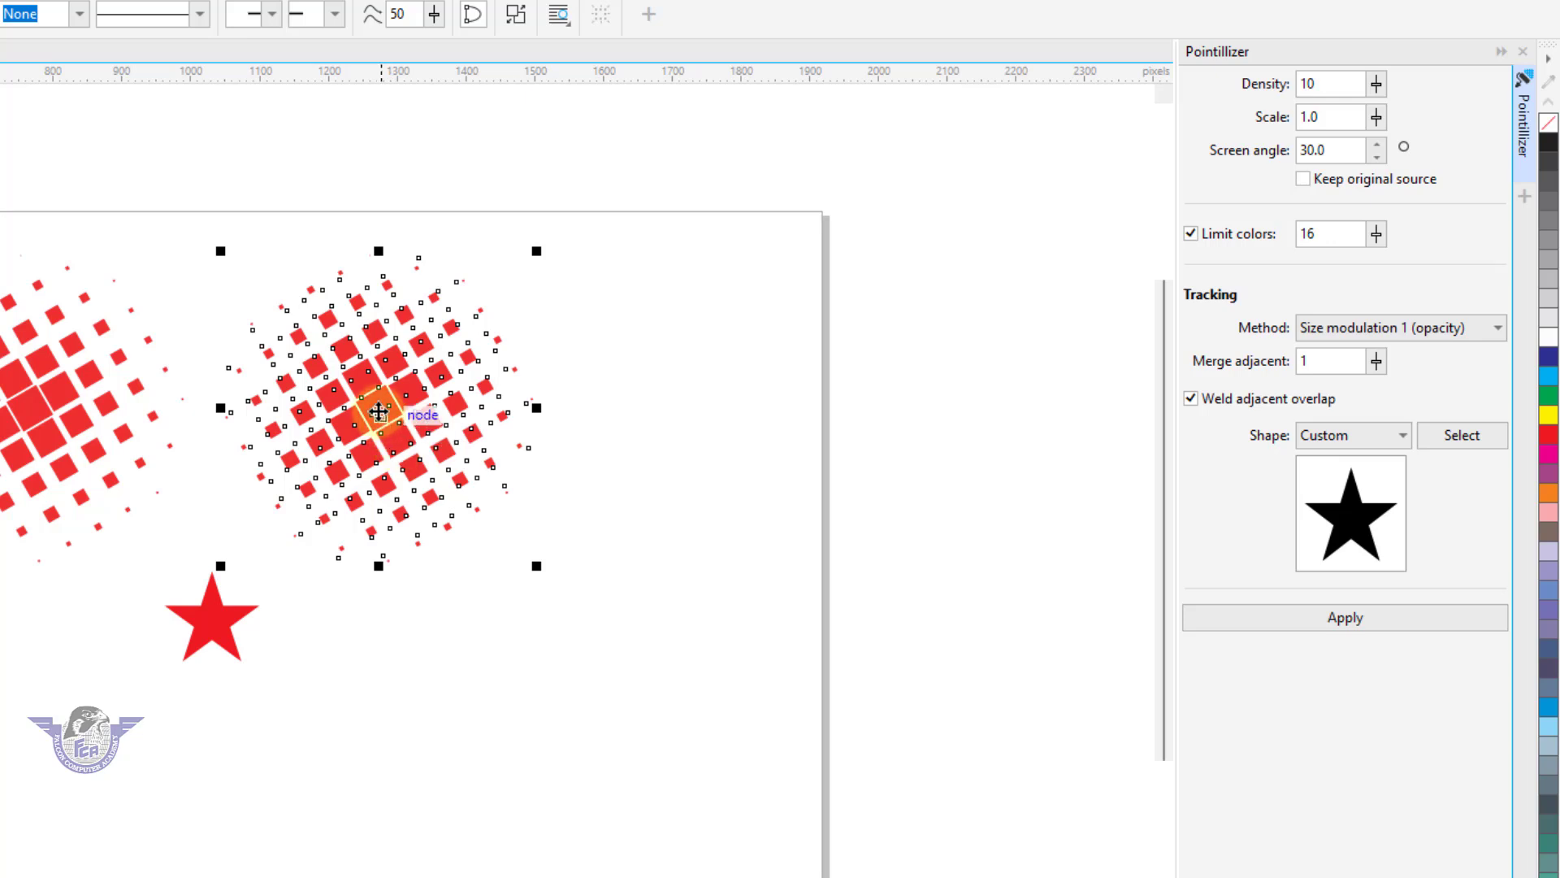
- Move the custom star pattern slightly toward the red square pattern and fill its stars green
mouse_move(378, 411)
left_mouse_down()
mouse_move(429, 445)
mouse_move(360, 418)
left_mouse_up()
left_click(457, 561)
left_click(362, 445)
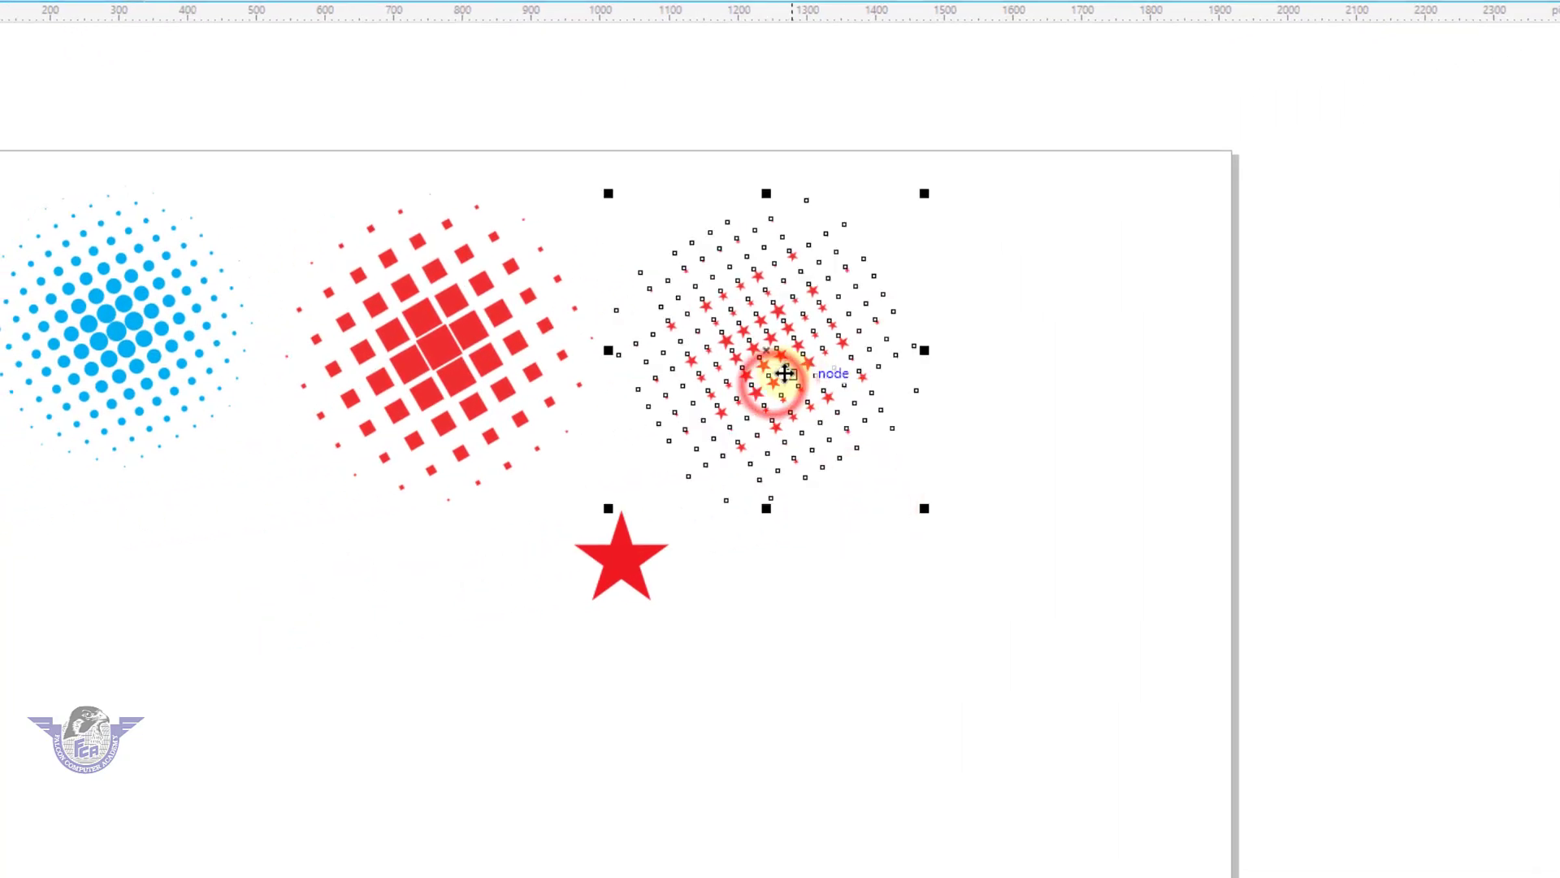
key("F2")
left_click_drag(971, 564, 973, 566)
left_click(1156, 542)
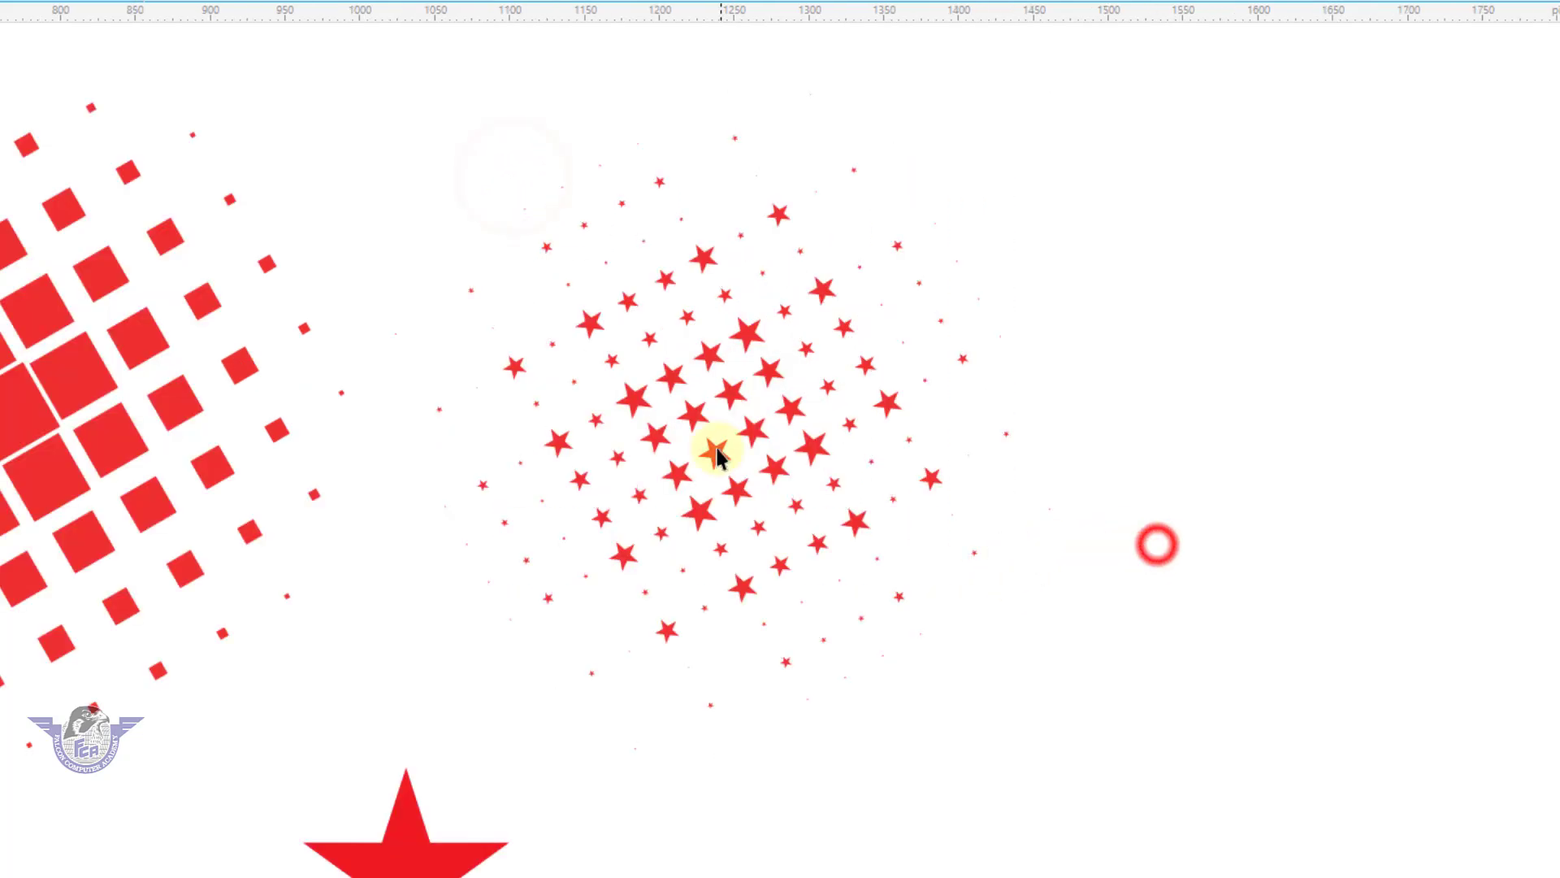
left_click(712, 447)
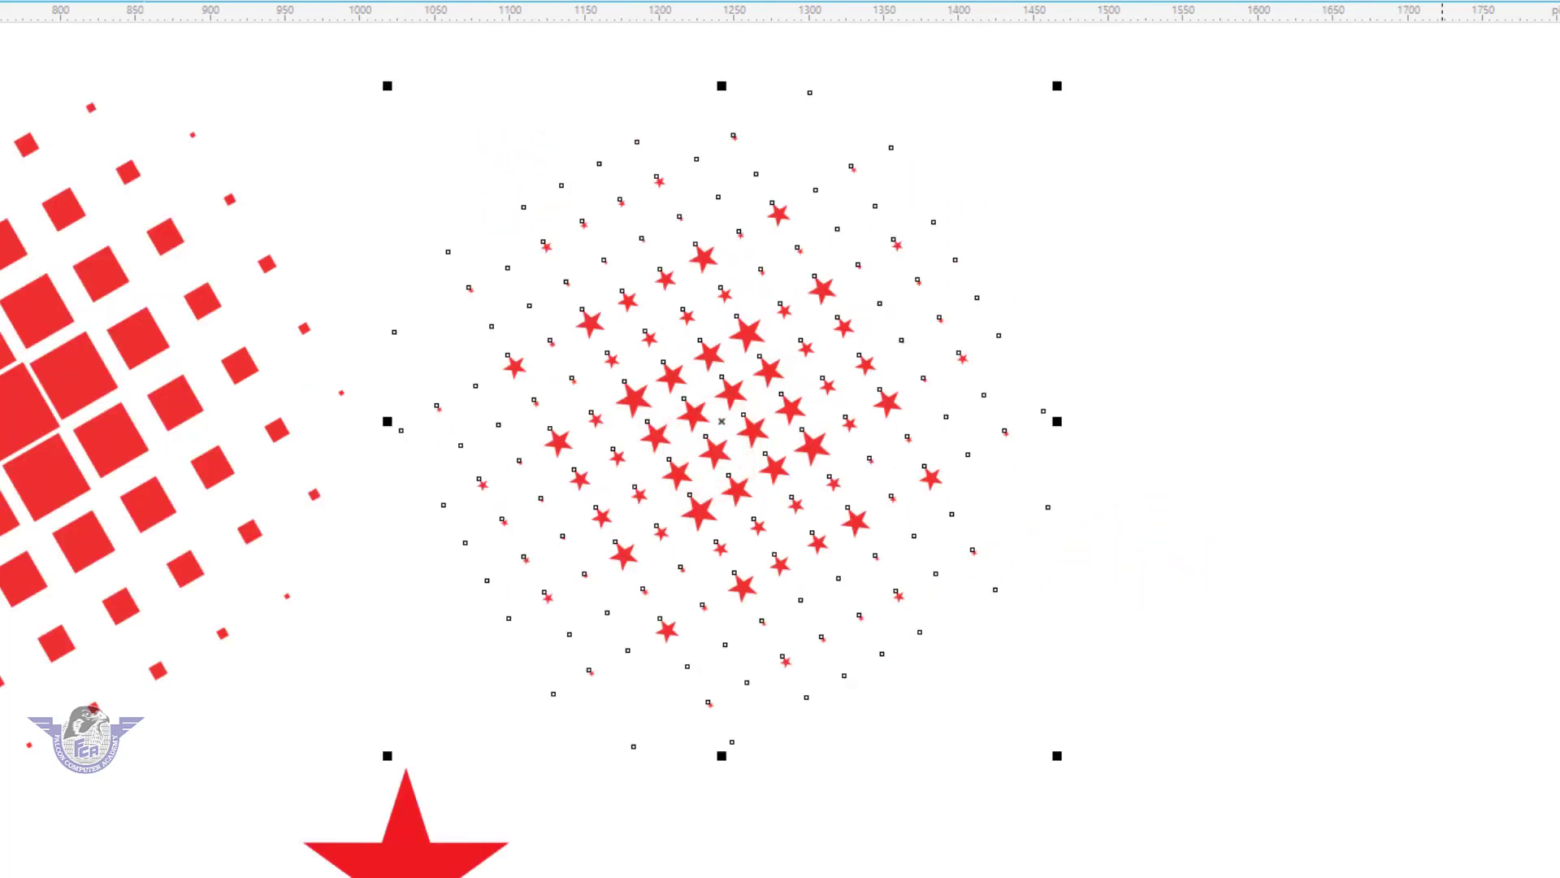
left_click(1555, 446)
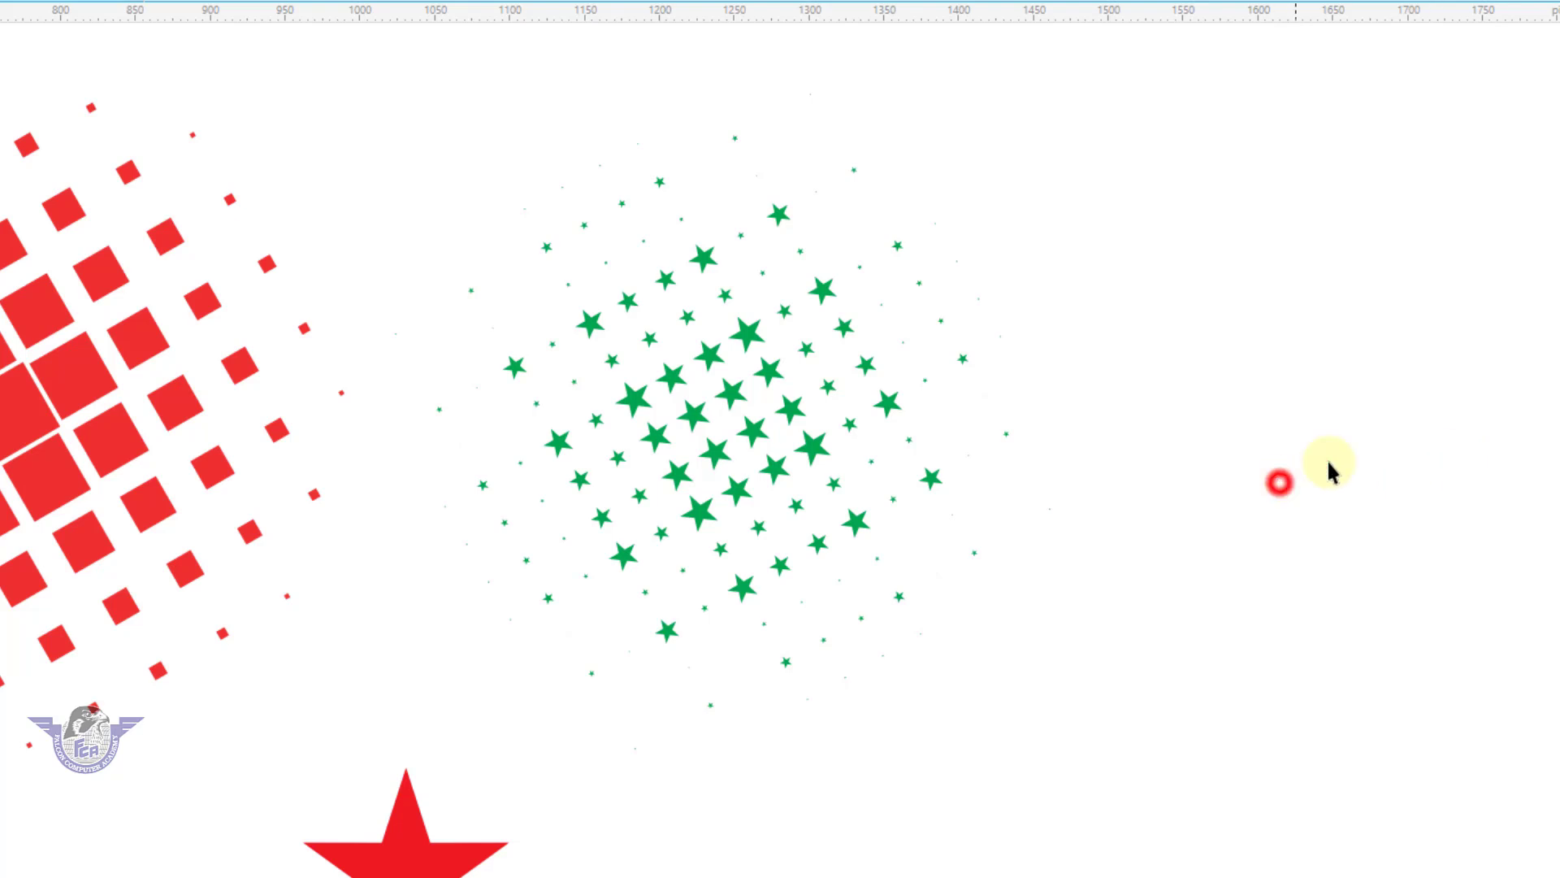
- Delete the single large red star and place a duplicate of the red square pattern below the top row
scroll(1375, 452, "down", 3)
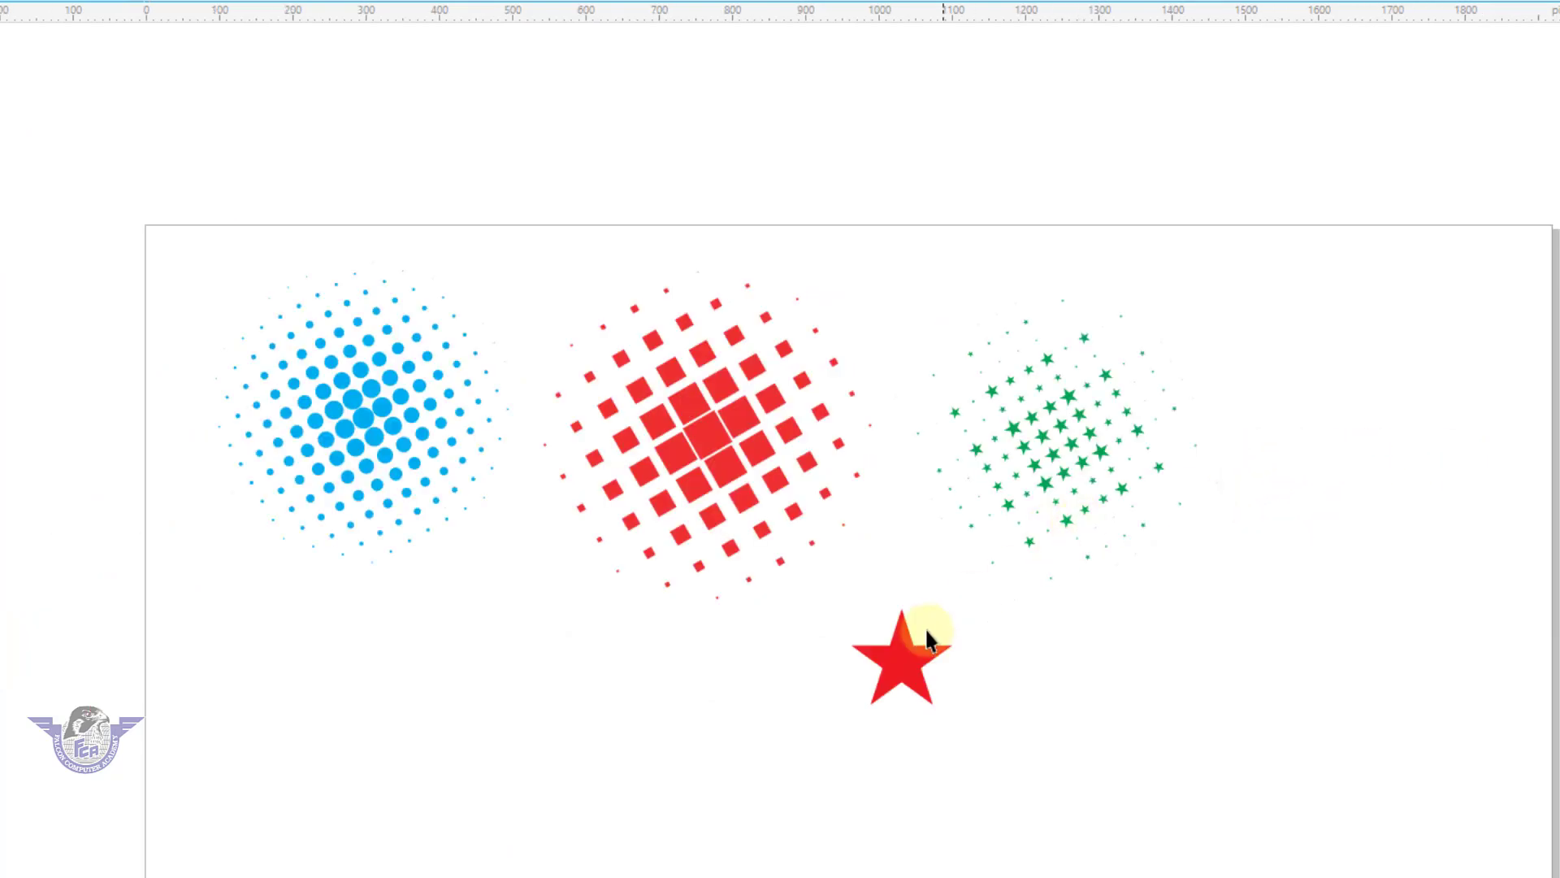
left_click(918, 653)
key("Delete")
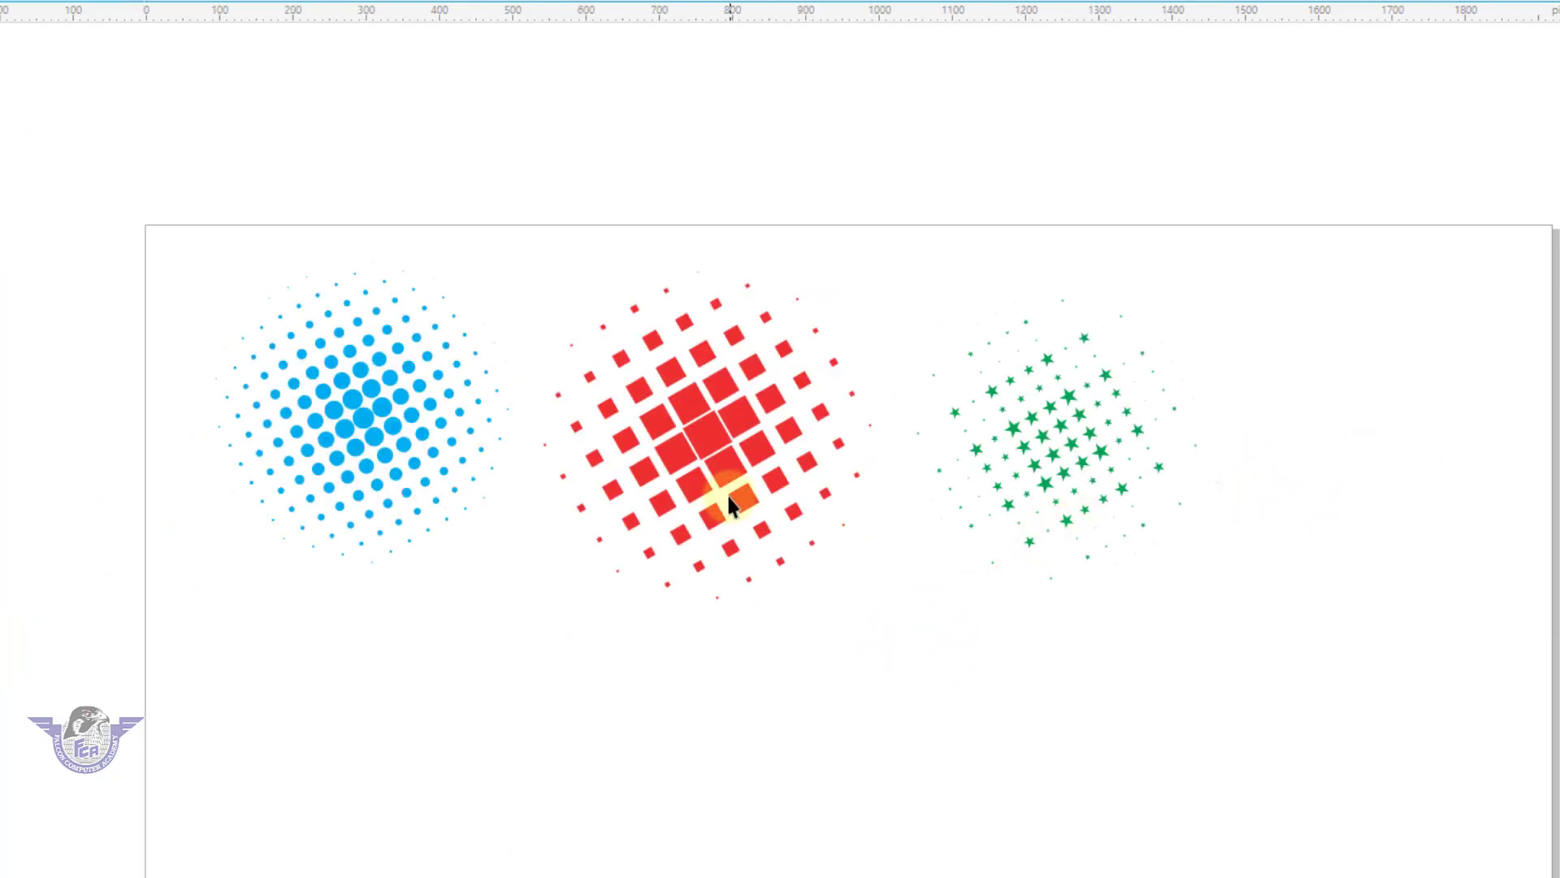
left_click_drag(727, 469, 505, 791)
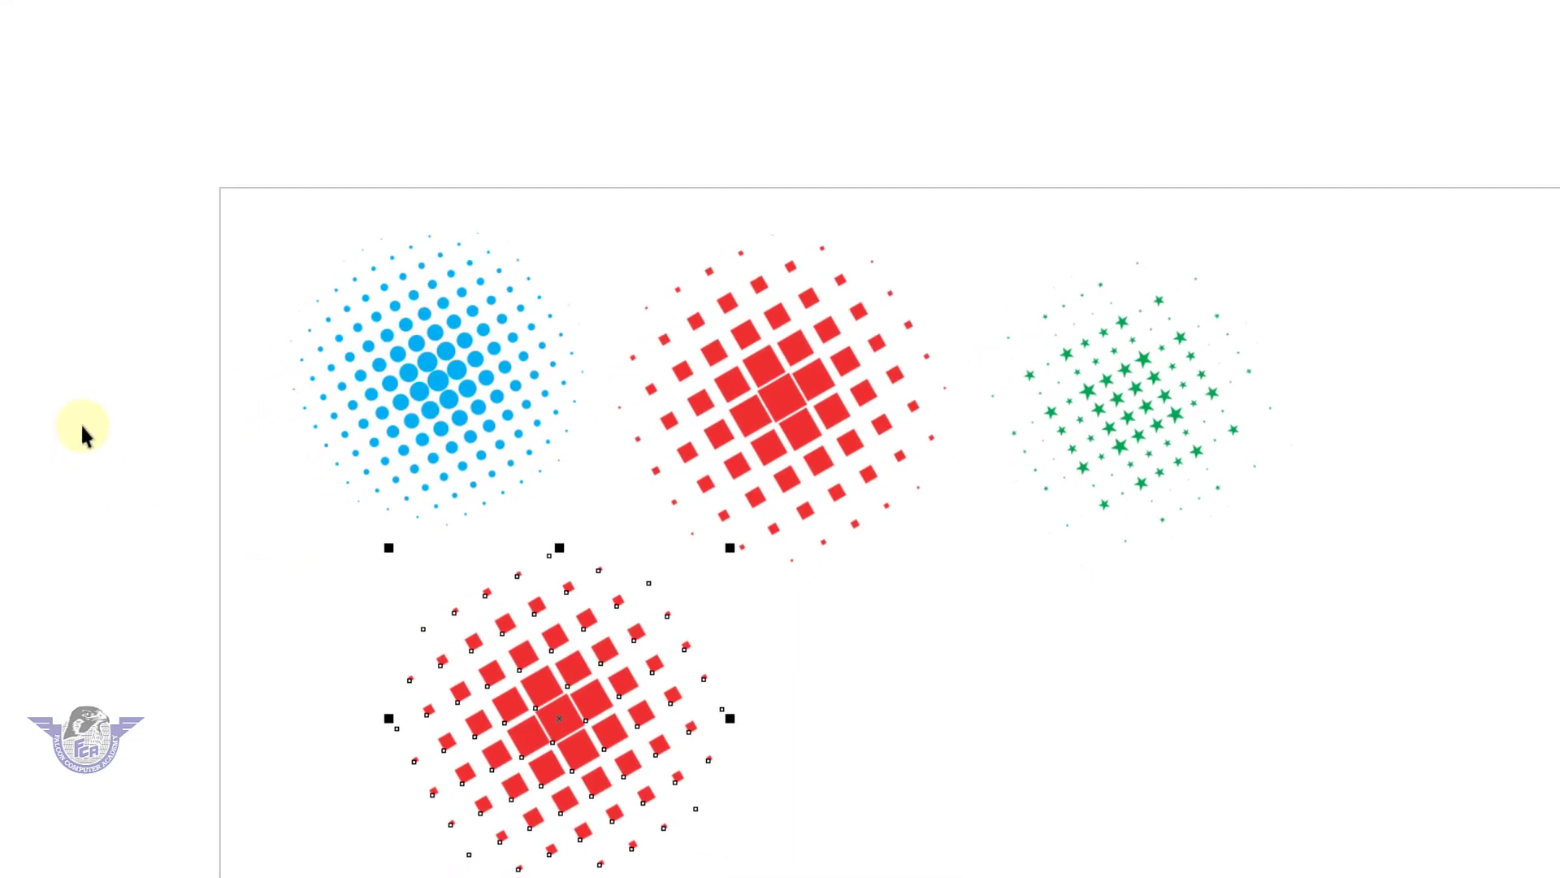
- Import 20-free-title-generator-tools-fo.jpg from the Downloads folder and place the photo beside the duplicated red square pattern
right_click(6, 465)
left_click(155, 545)
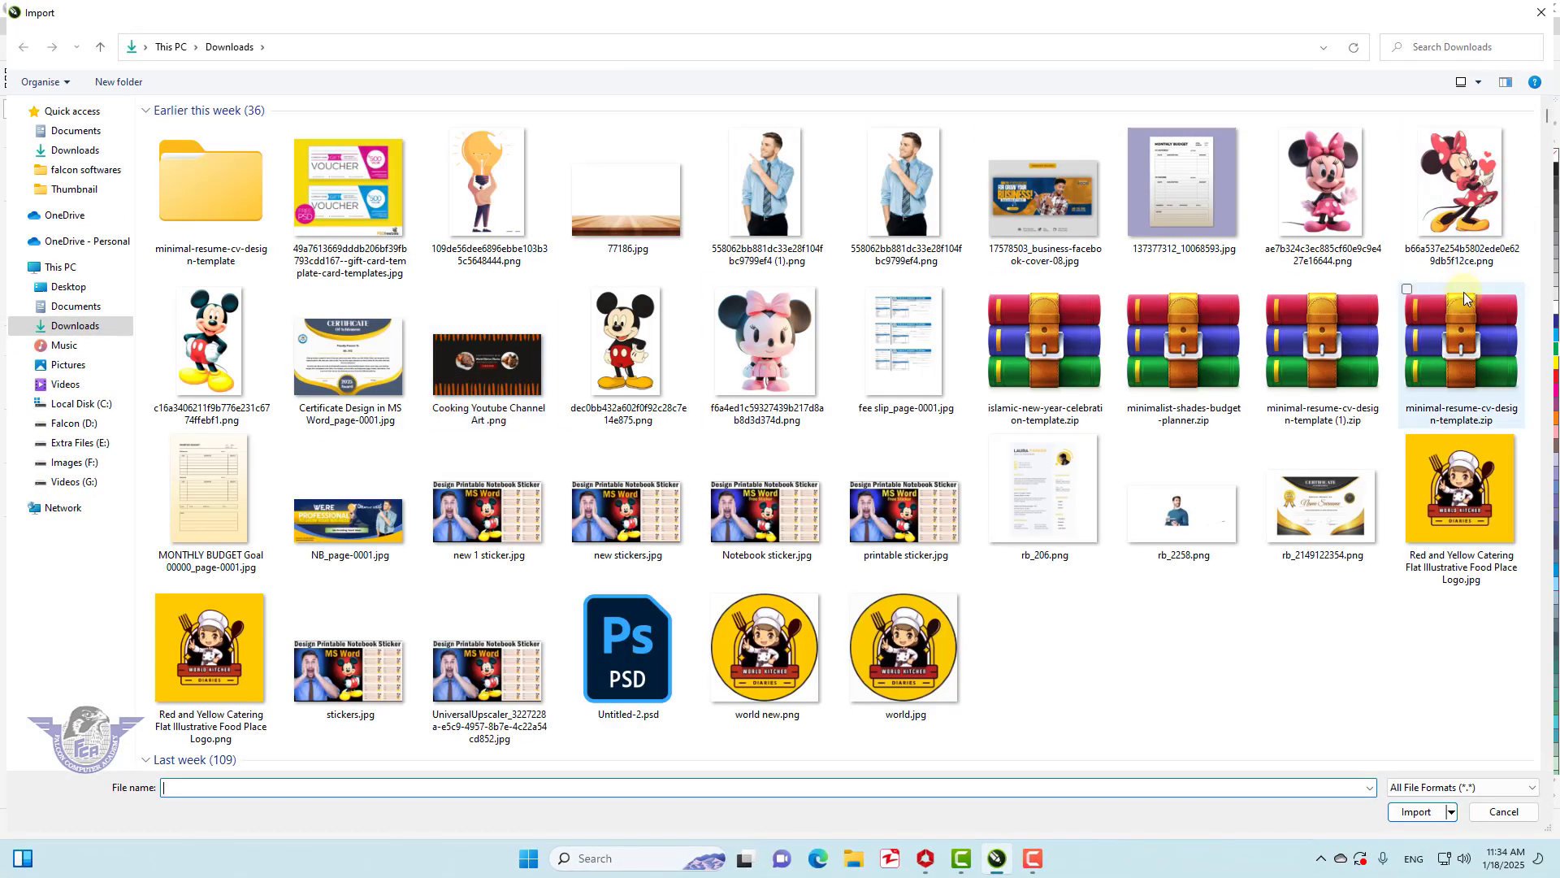
left_click_drag(1548, 116, 1552, 174)
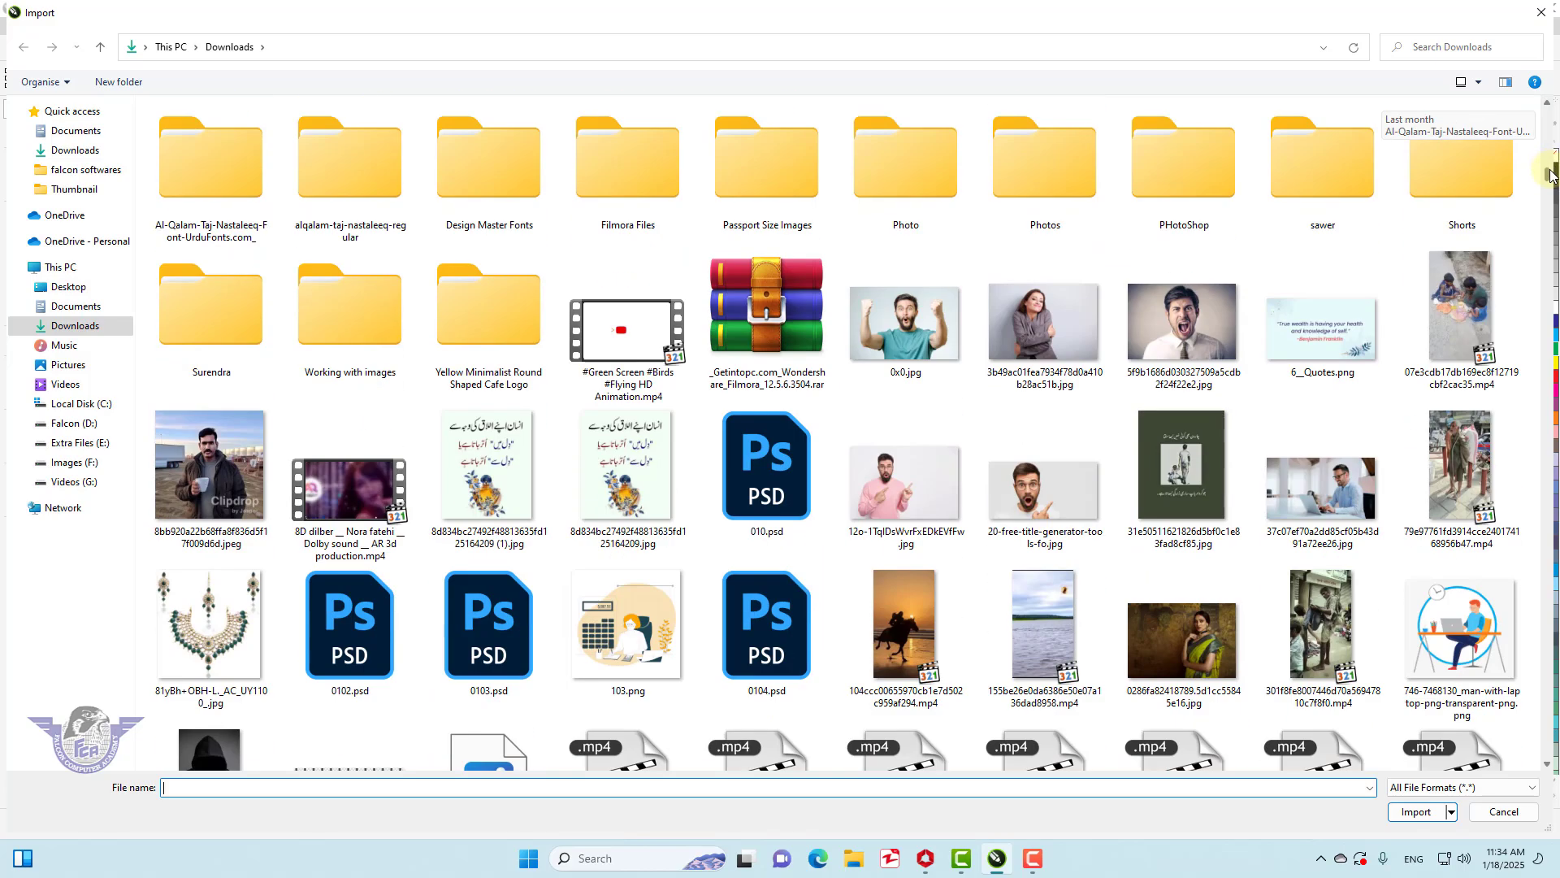
left_click(1030, 487)
left_click(1417, 811)
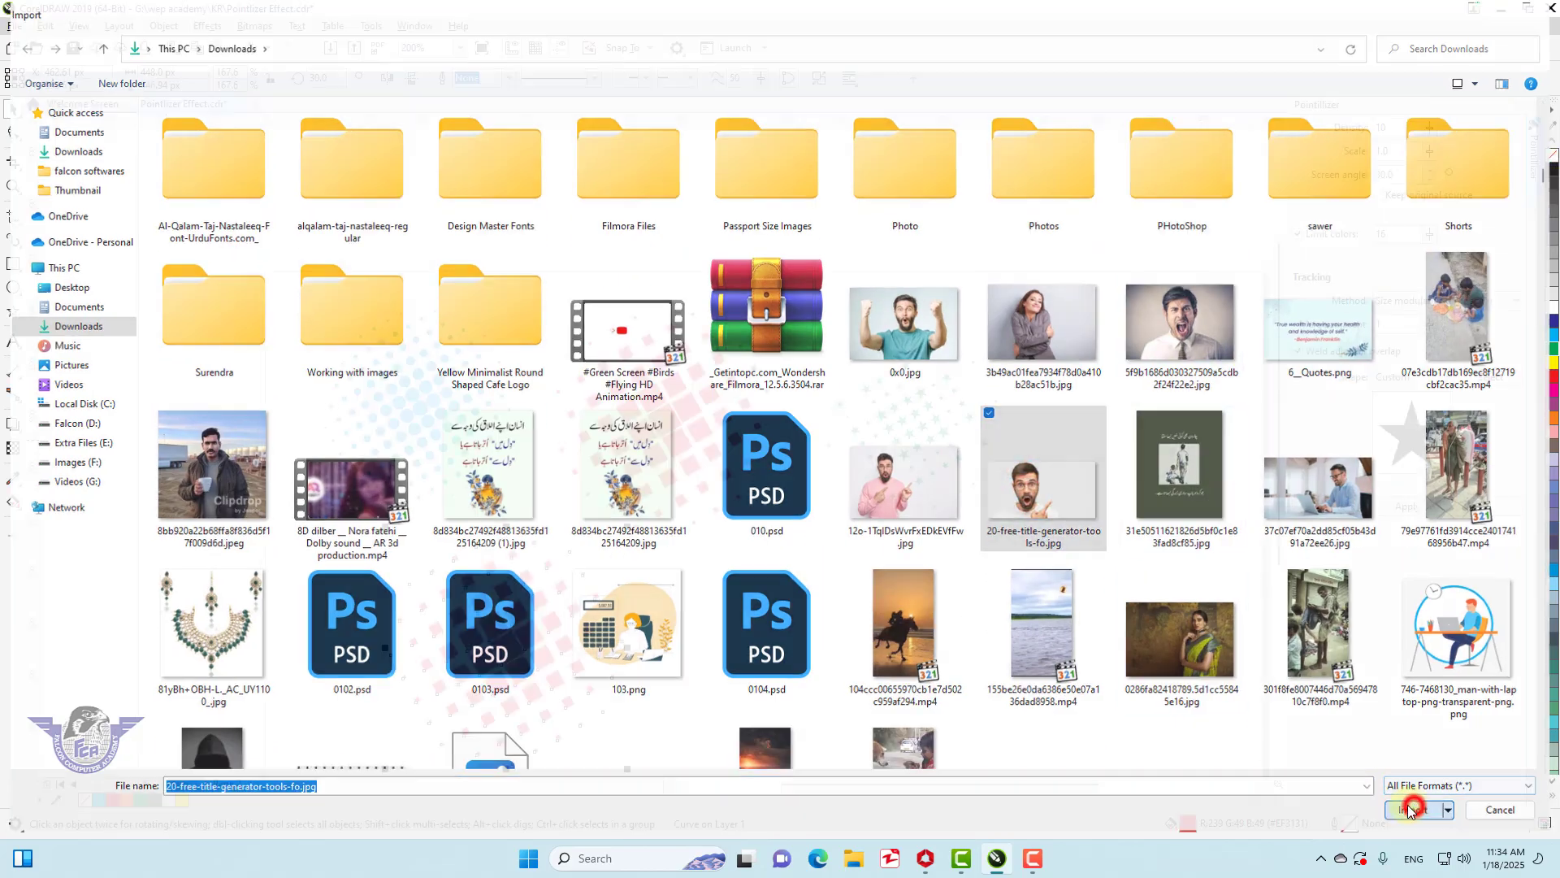
left_click_drag(470, 572, 842, 766)
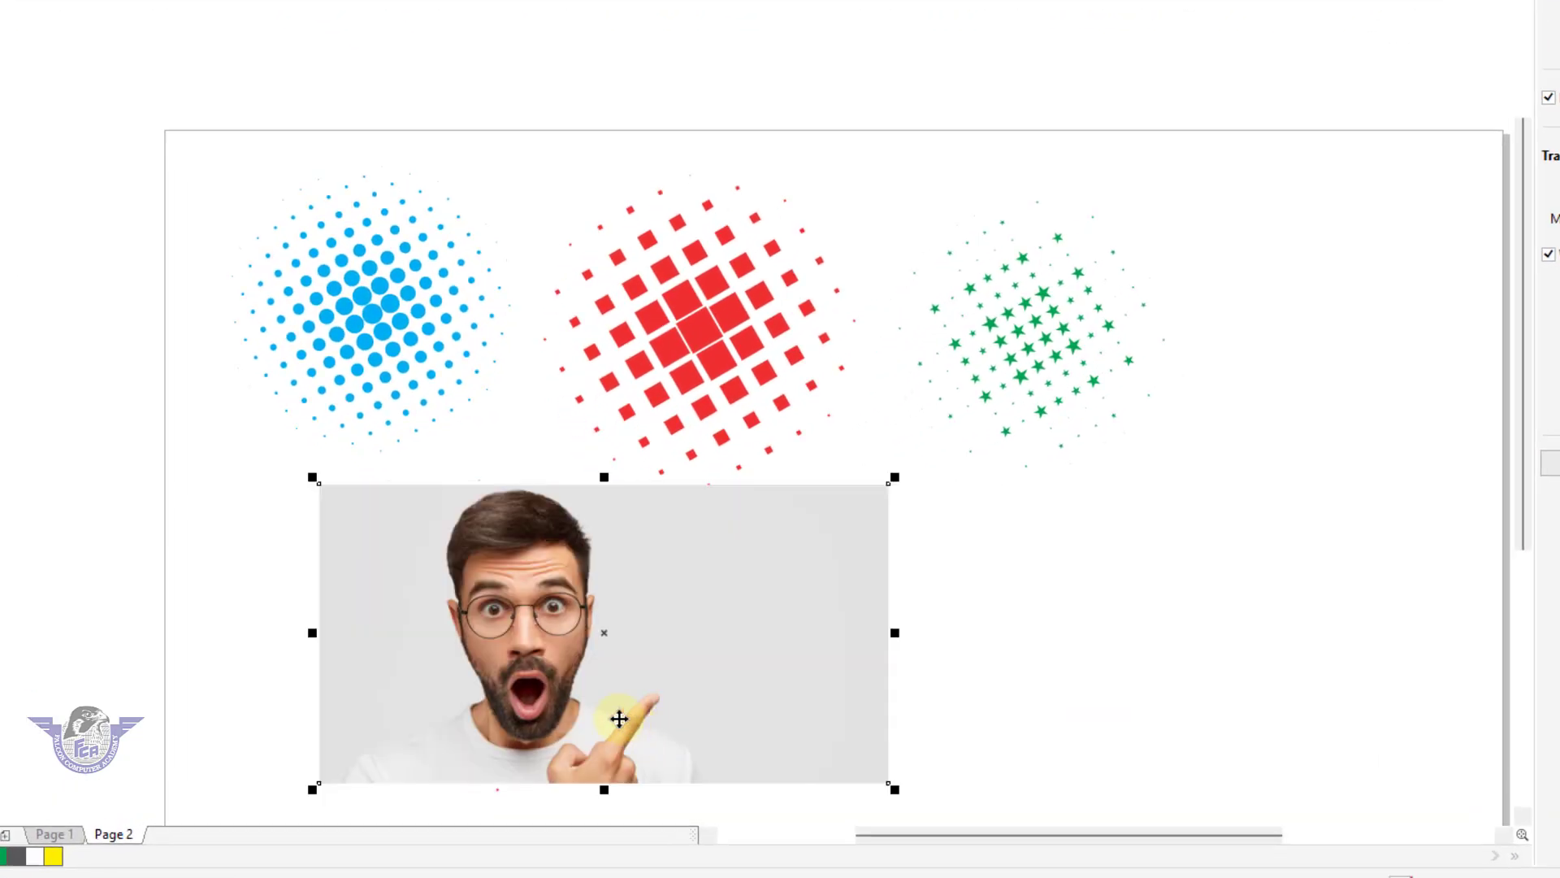
left_click_drag(606, 711, 1211, 719)
- PowerClip the photo inside the duplicated red square pattern below the top row
right_click(1148, 626)
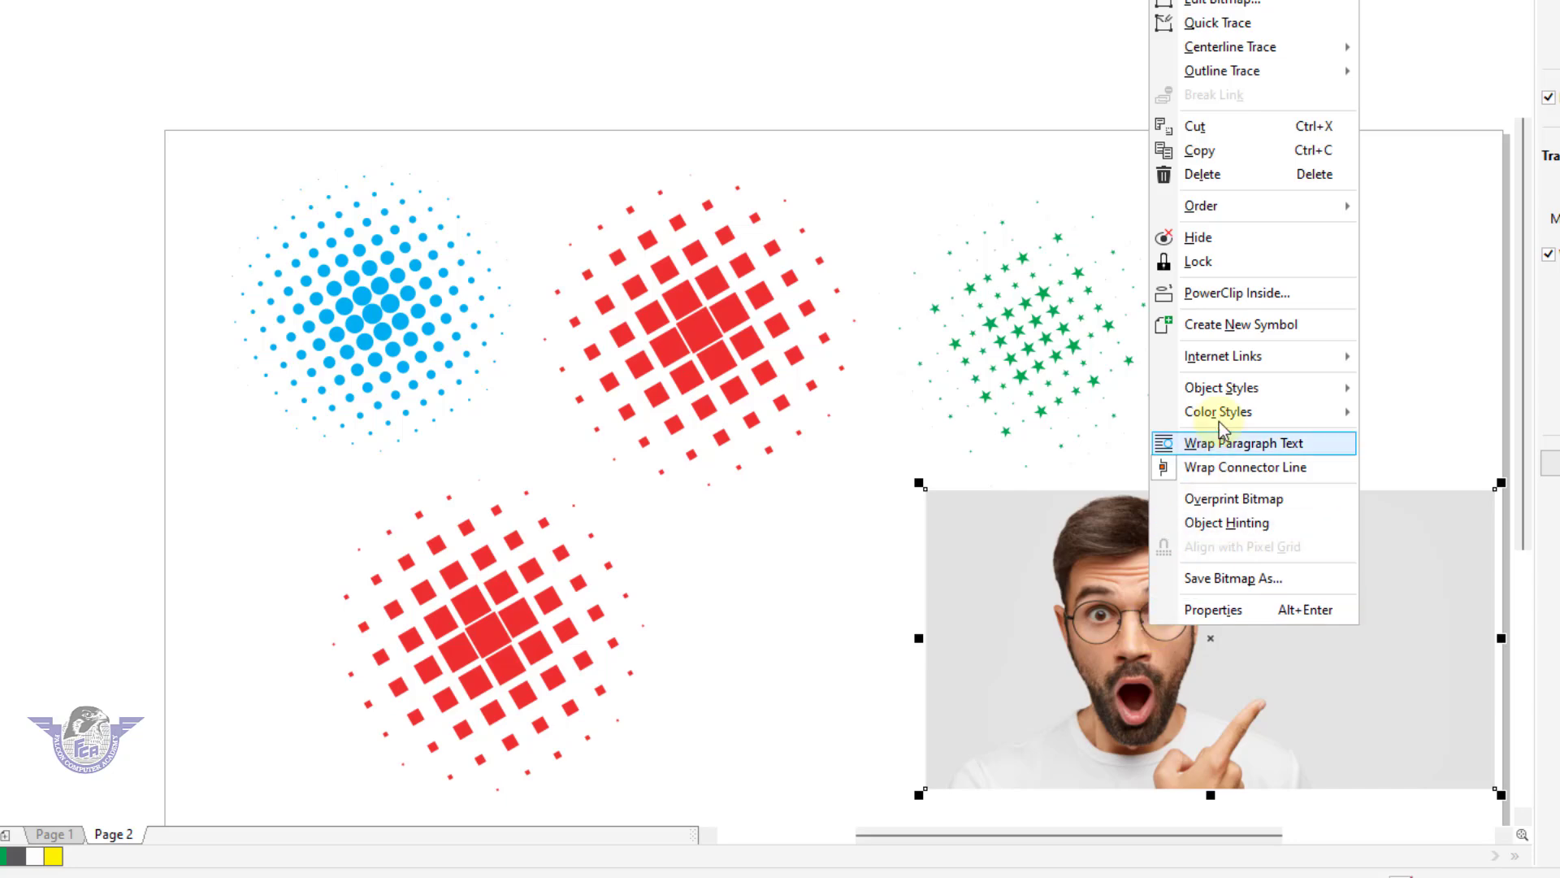
left_click(1243, 290)
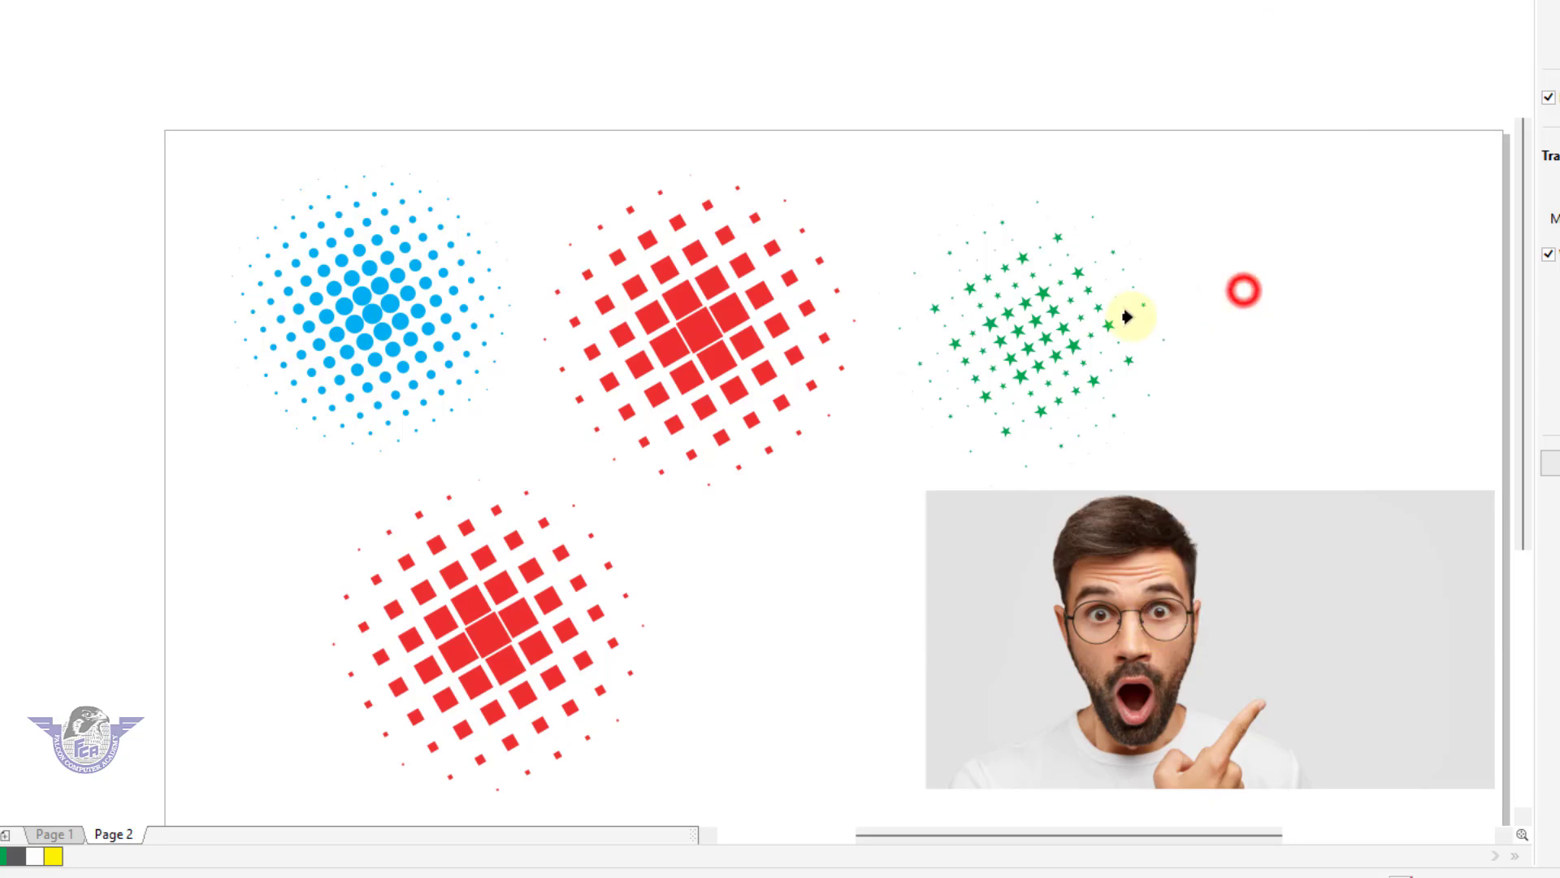
left_click(482, 638)
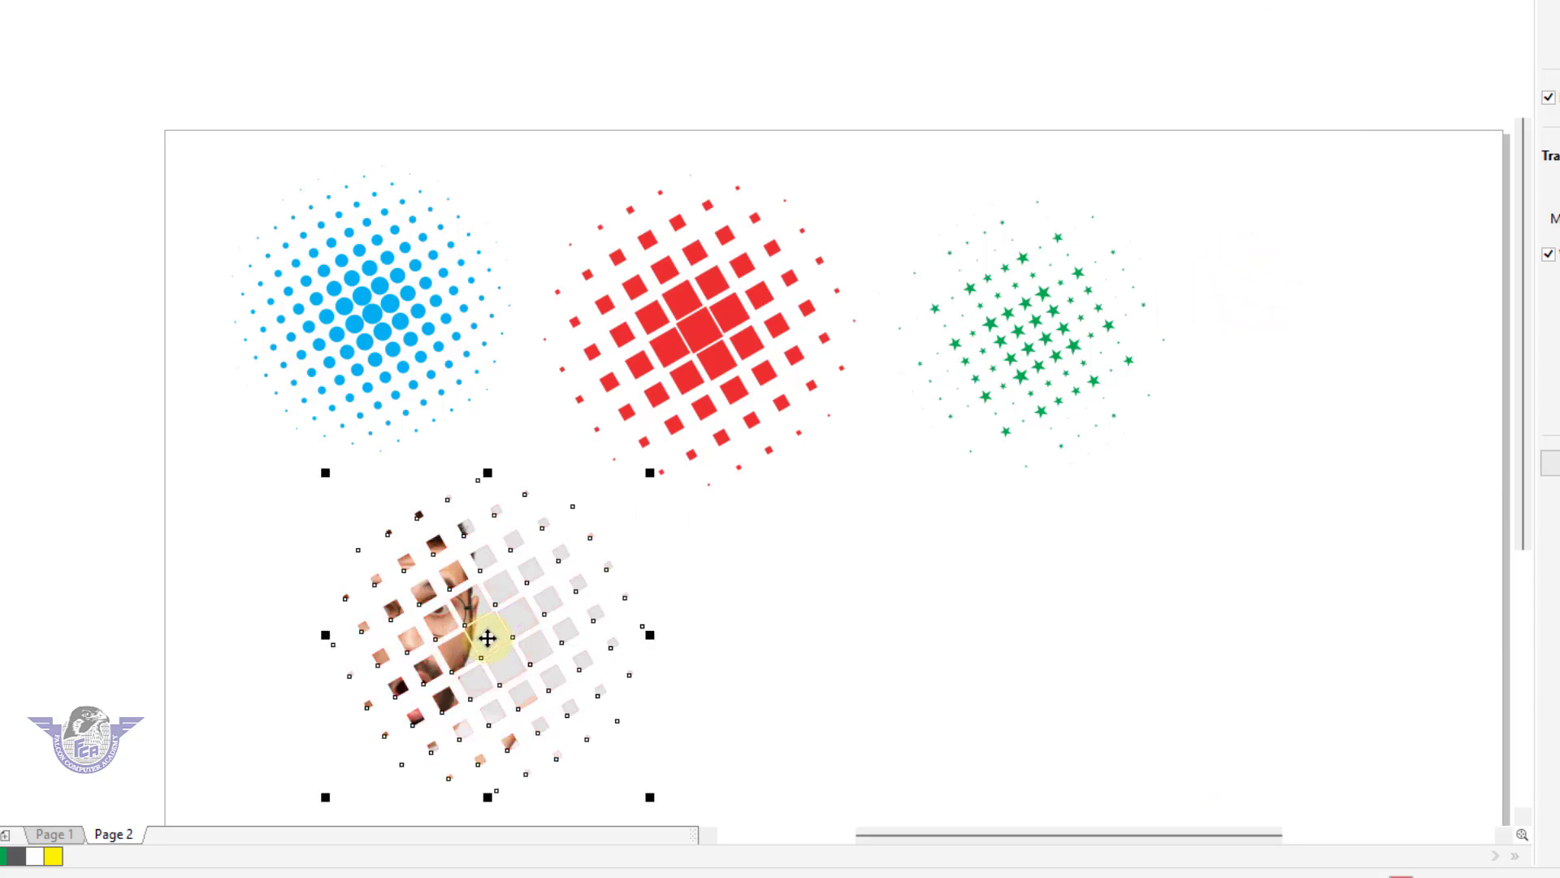
- Edit the PowerClip contents, shift the photo so the man's face is centred in the square pattern, and finish editing
right_click(443, 619)
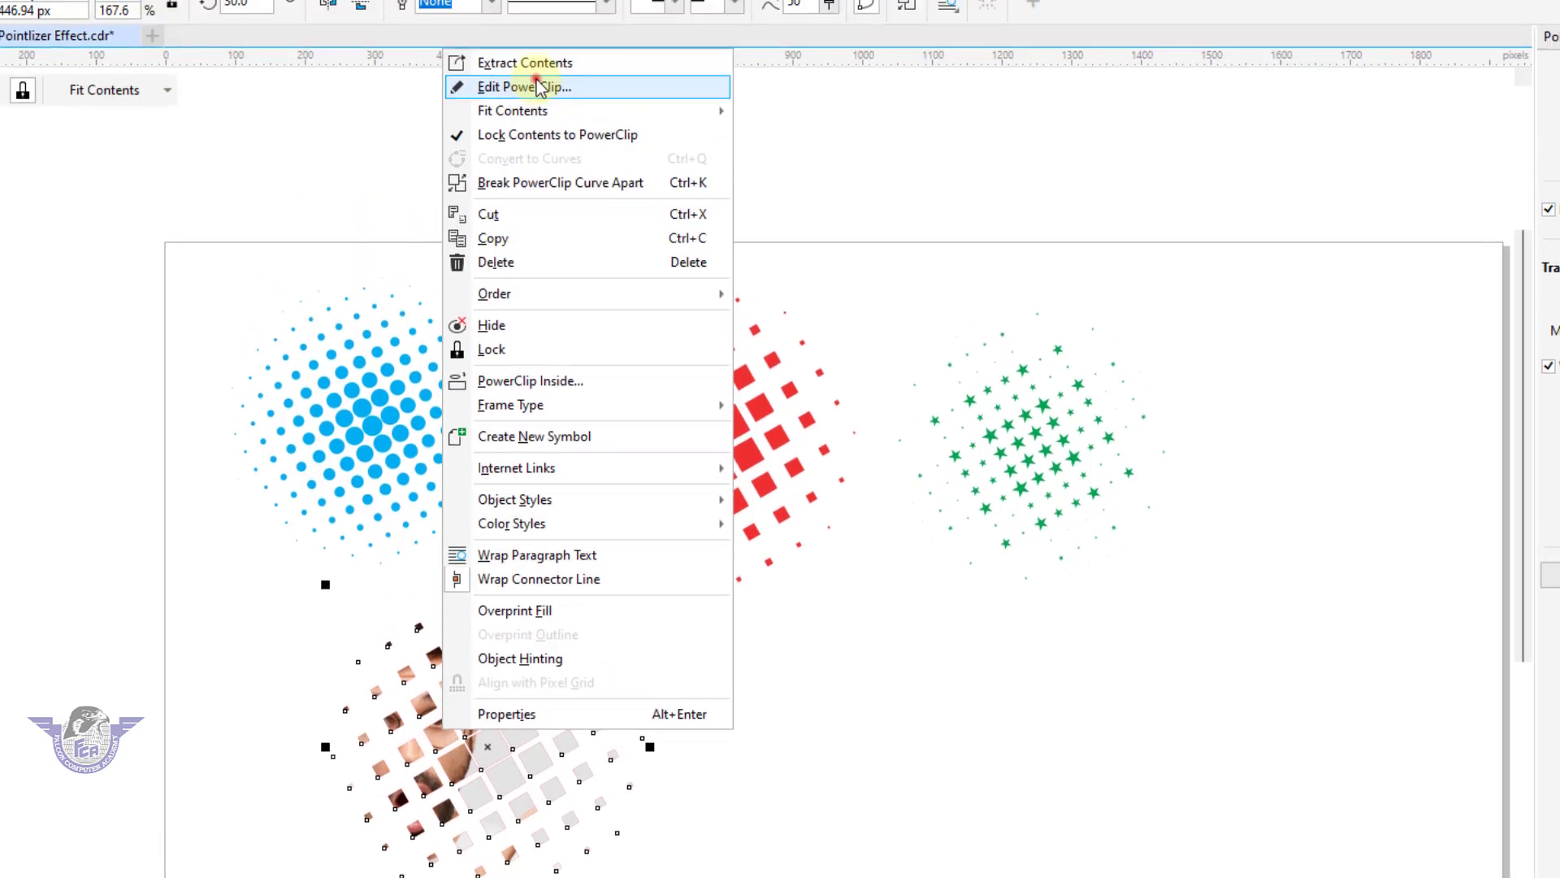
left_click(536, 86)
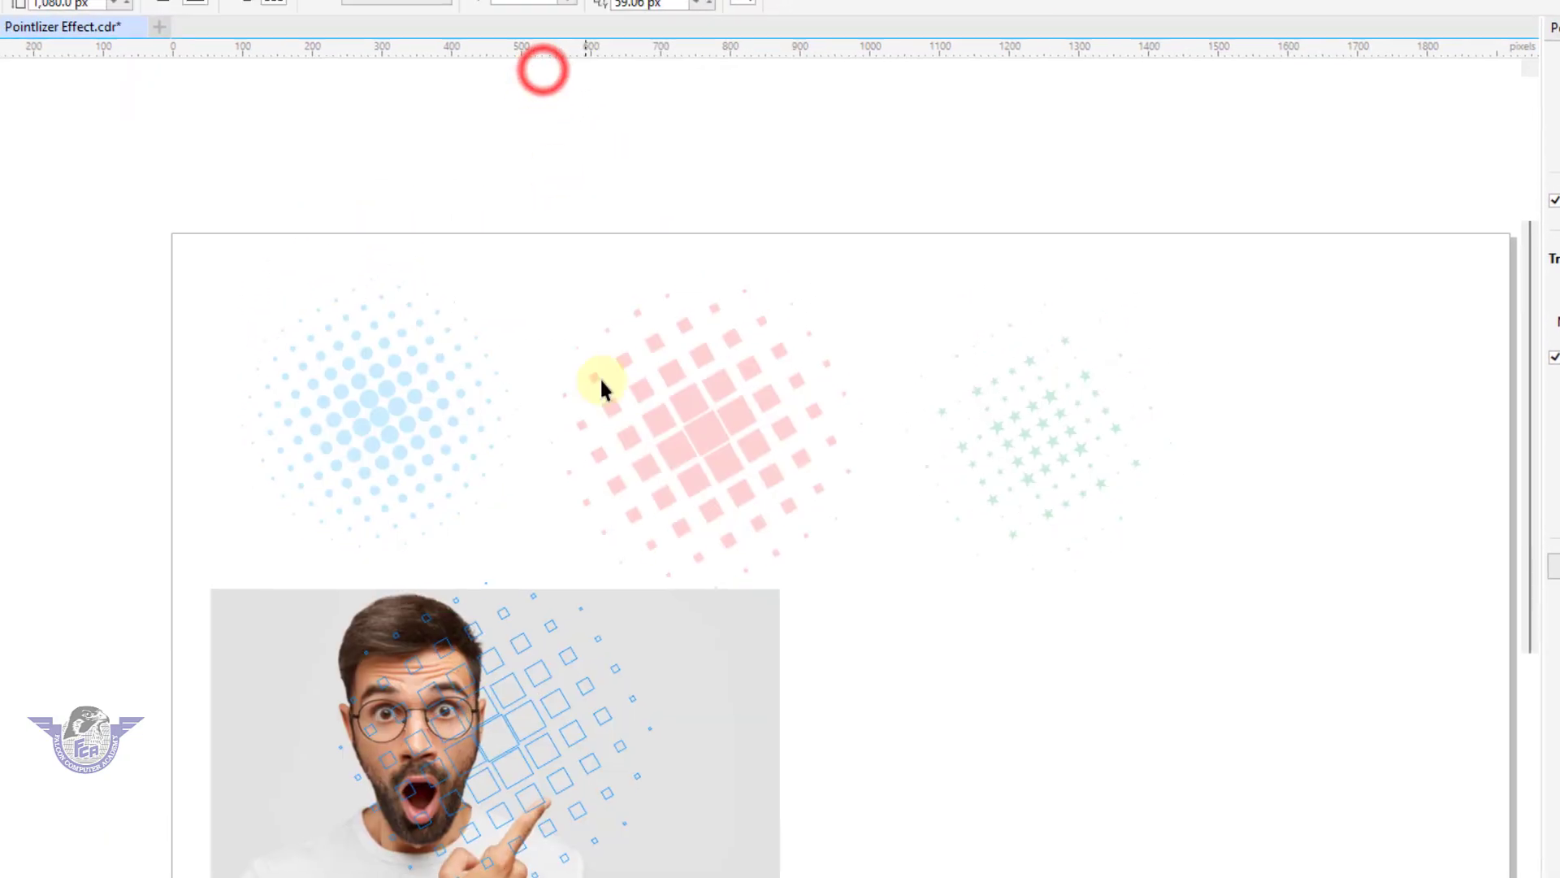
left_click_drag(706, 638, 773, 634)
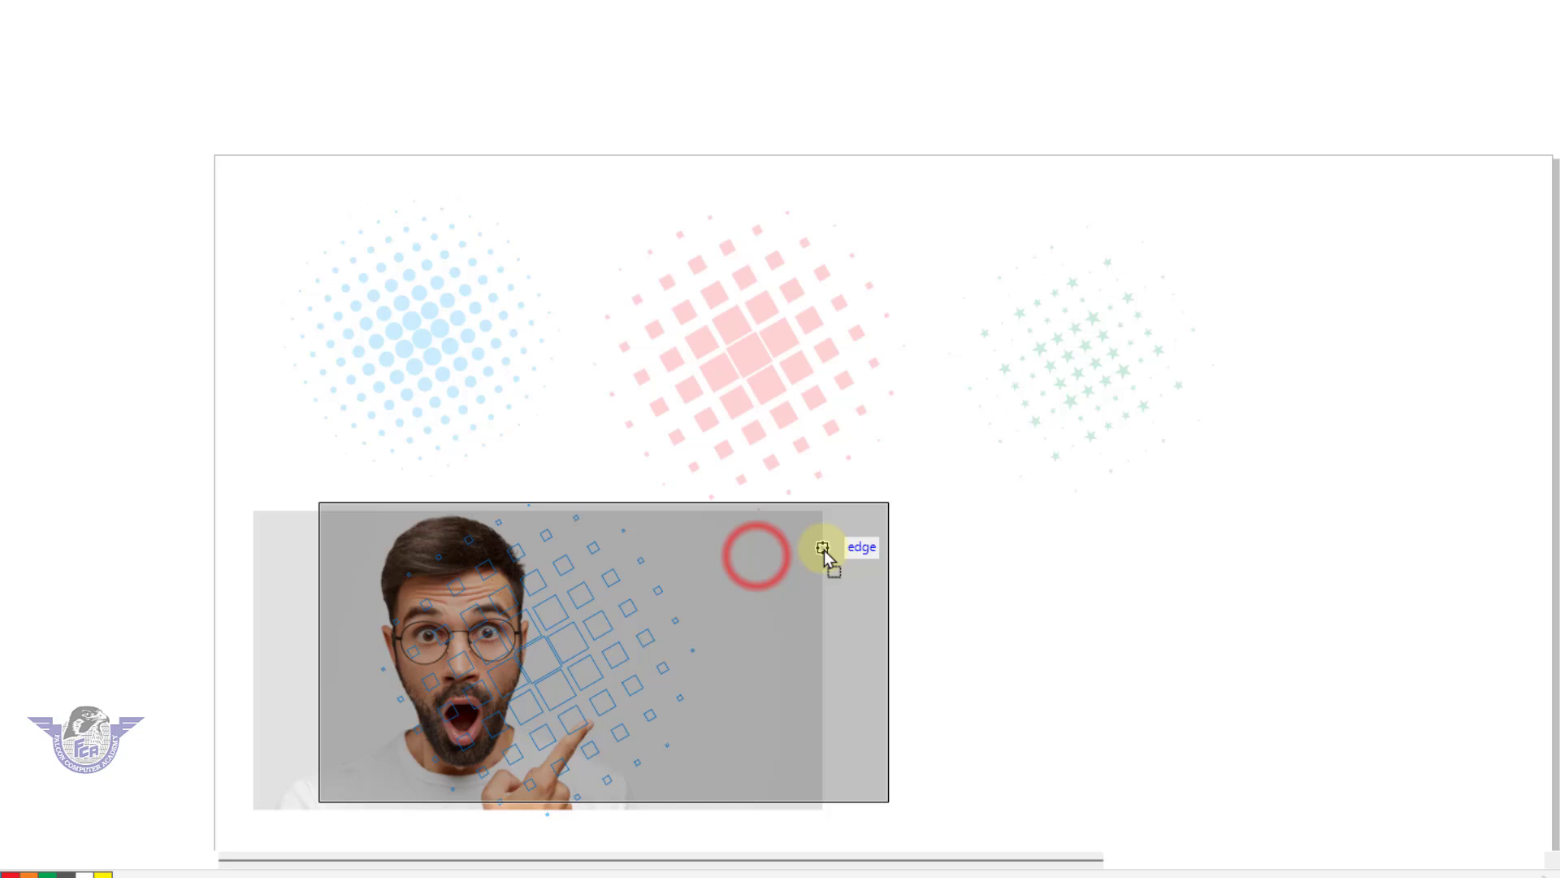
left_click_drag(824, 549, 842, 559)
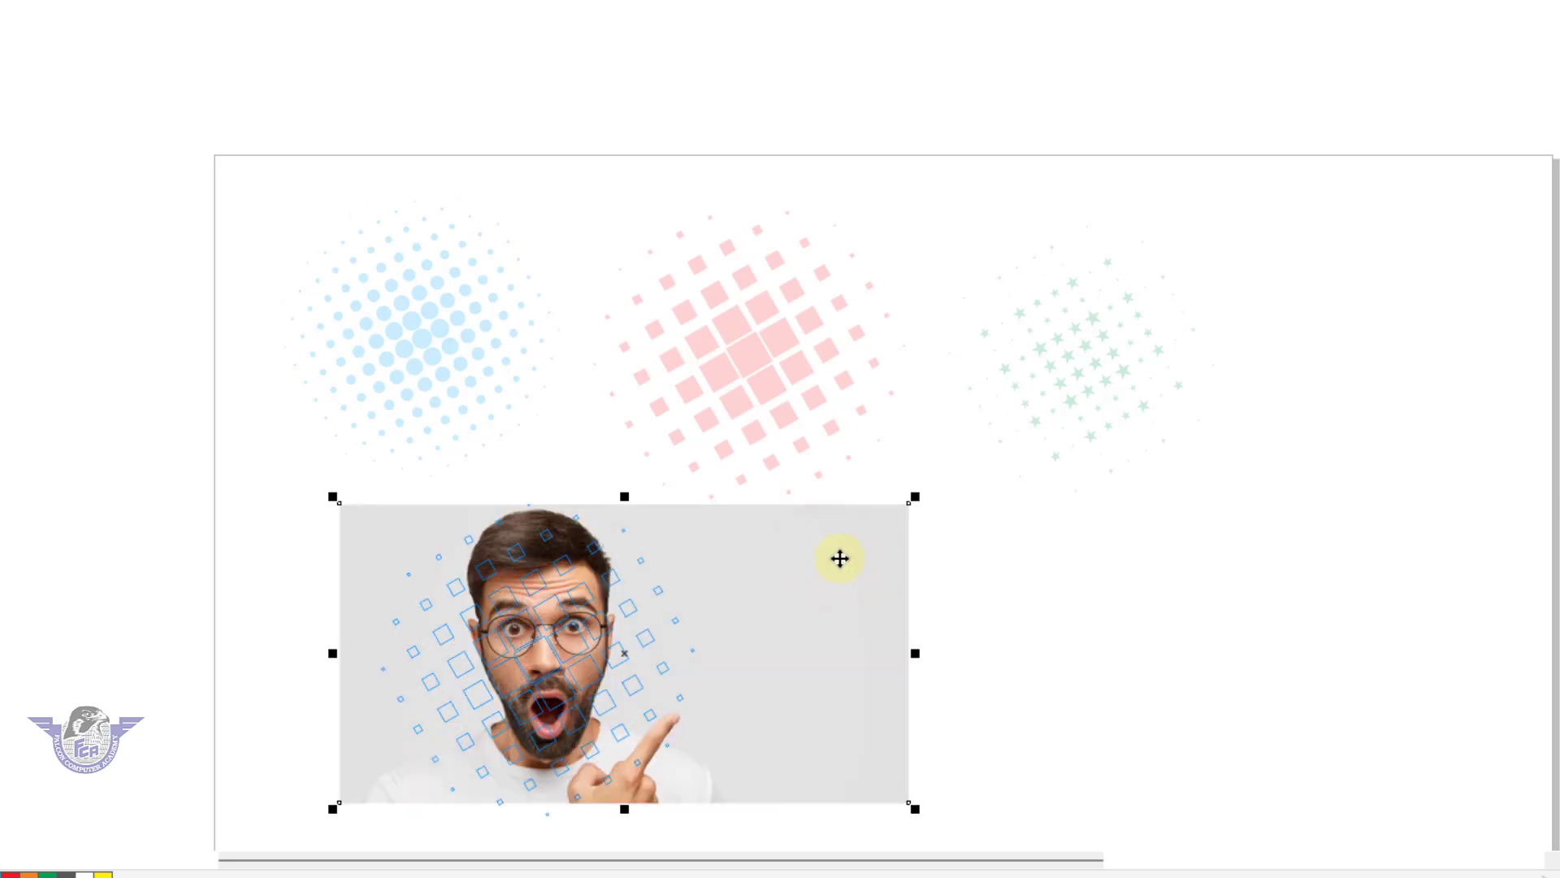
left_click(118, 7)
left_click(926, 660)
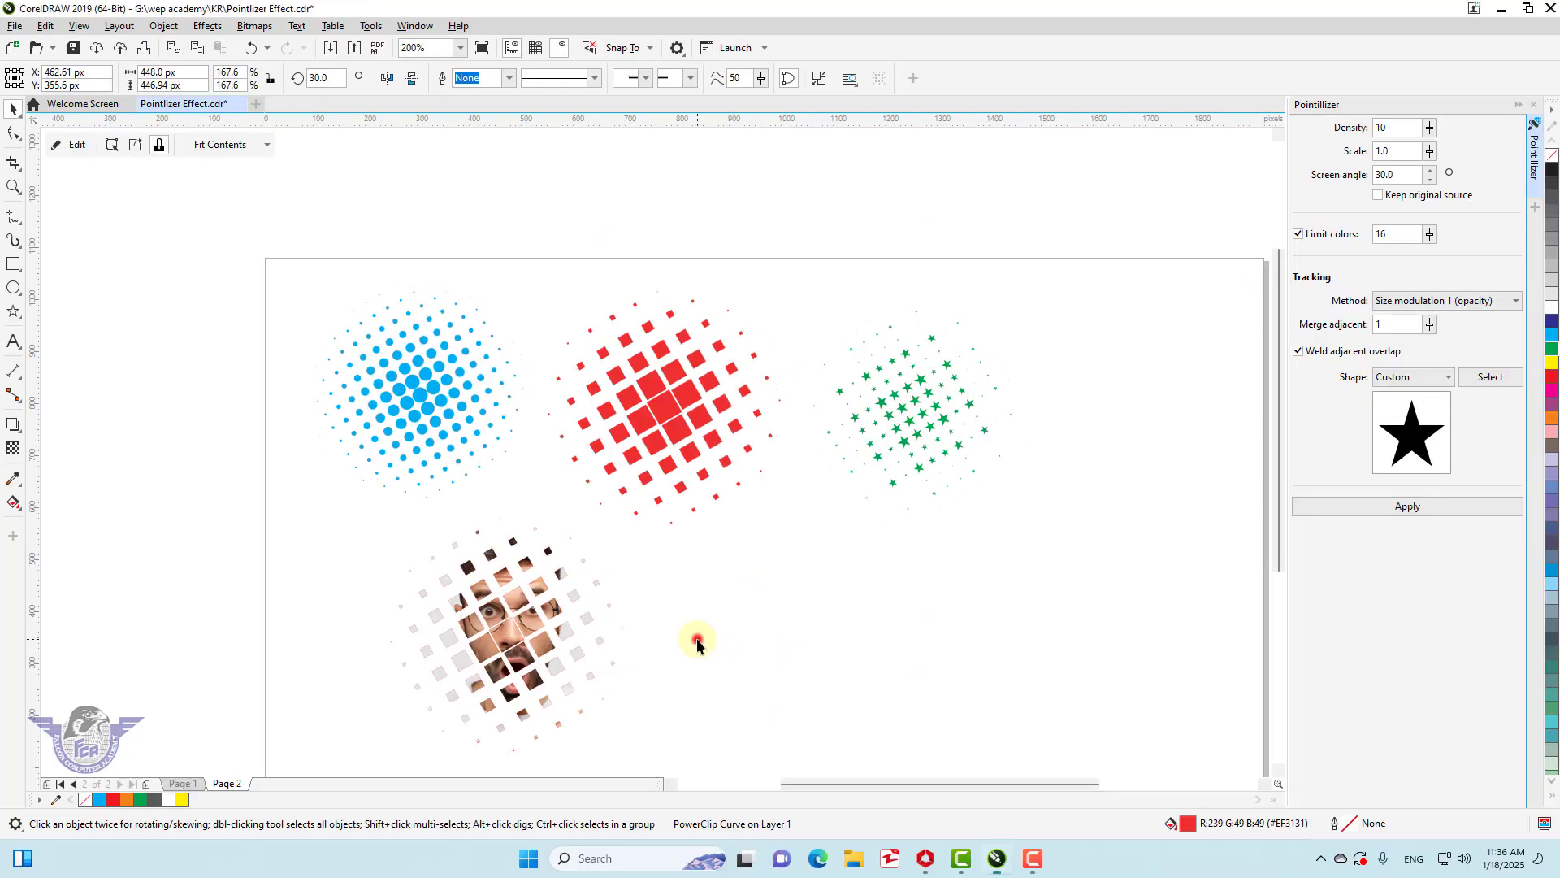
- Move the photo-filled square pattern to about X 574 px, Y 374 px, below the gap between the cyan and red patterns
left_click(698, 644)
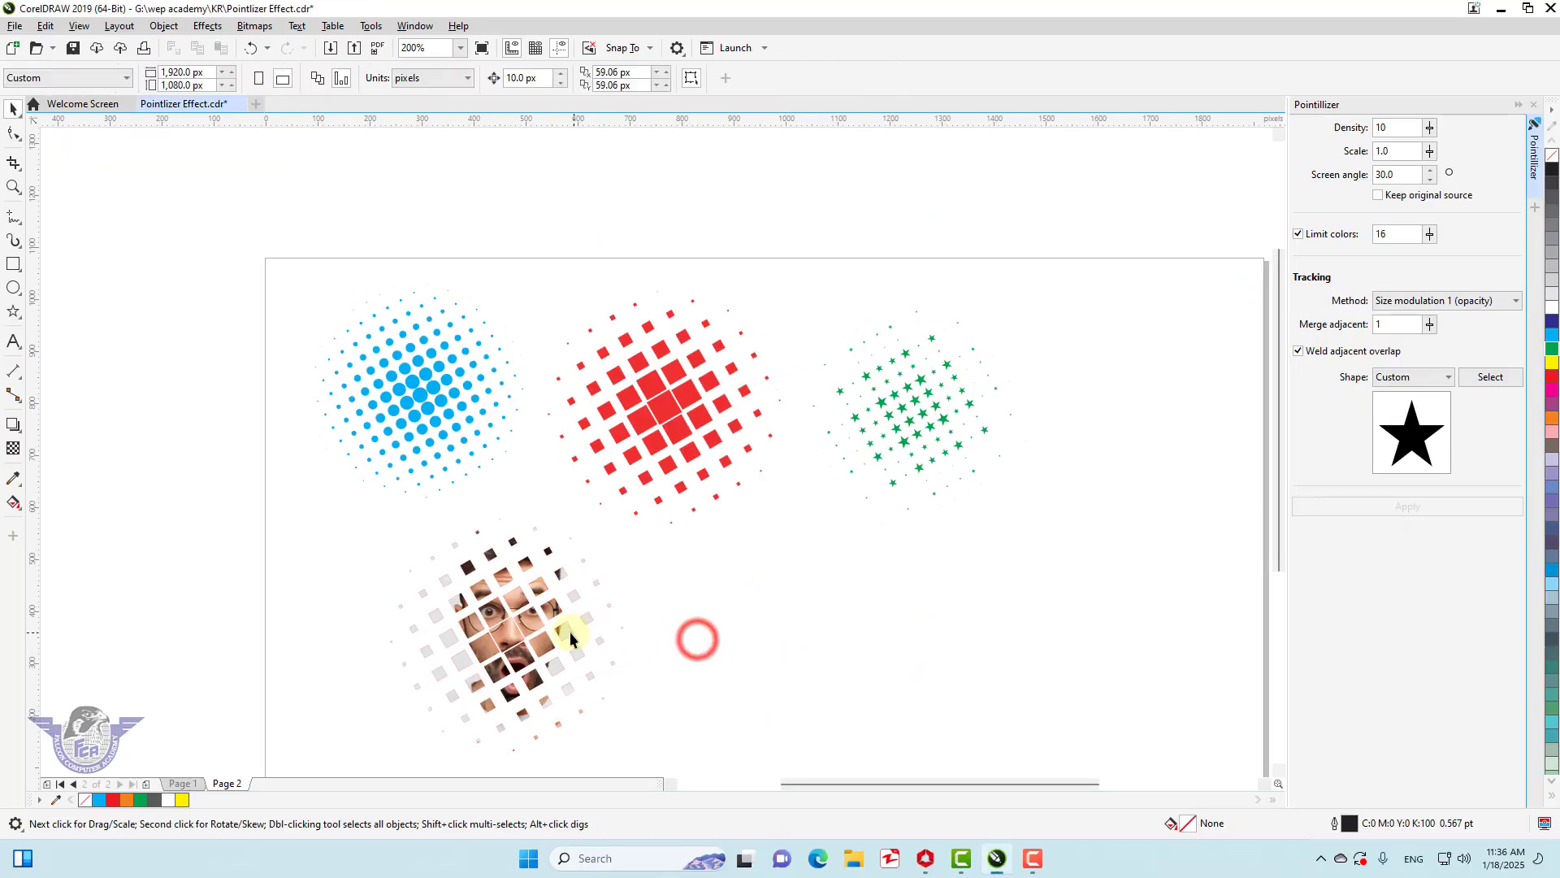
left_click(538, 639)
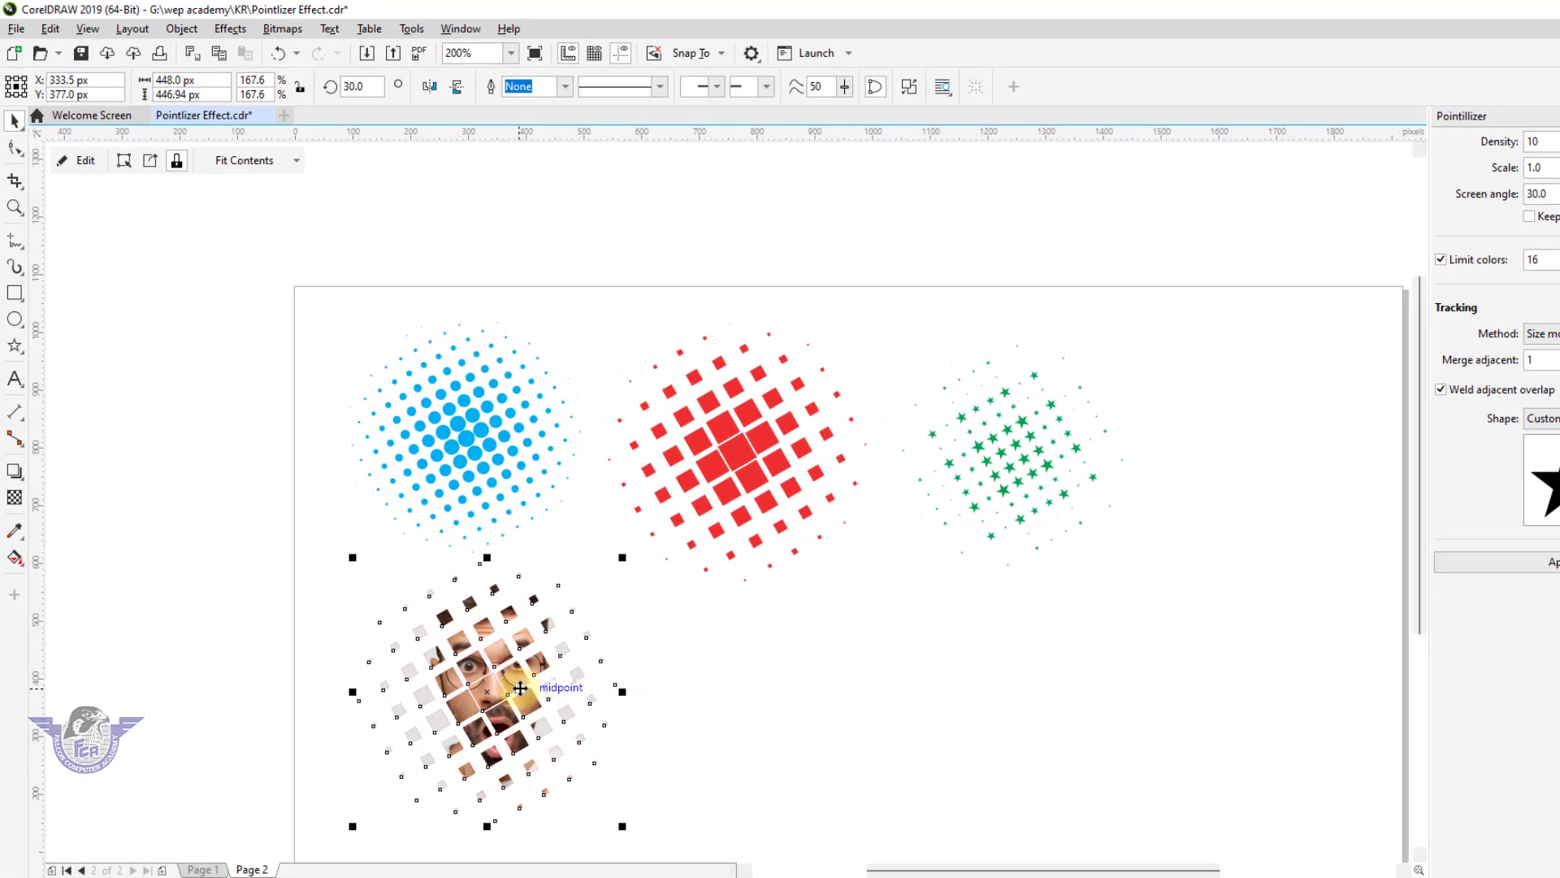
left_click_drag(517, 687, 658, 690)
left_click(848, 674)
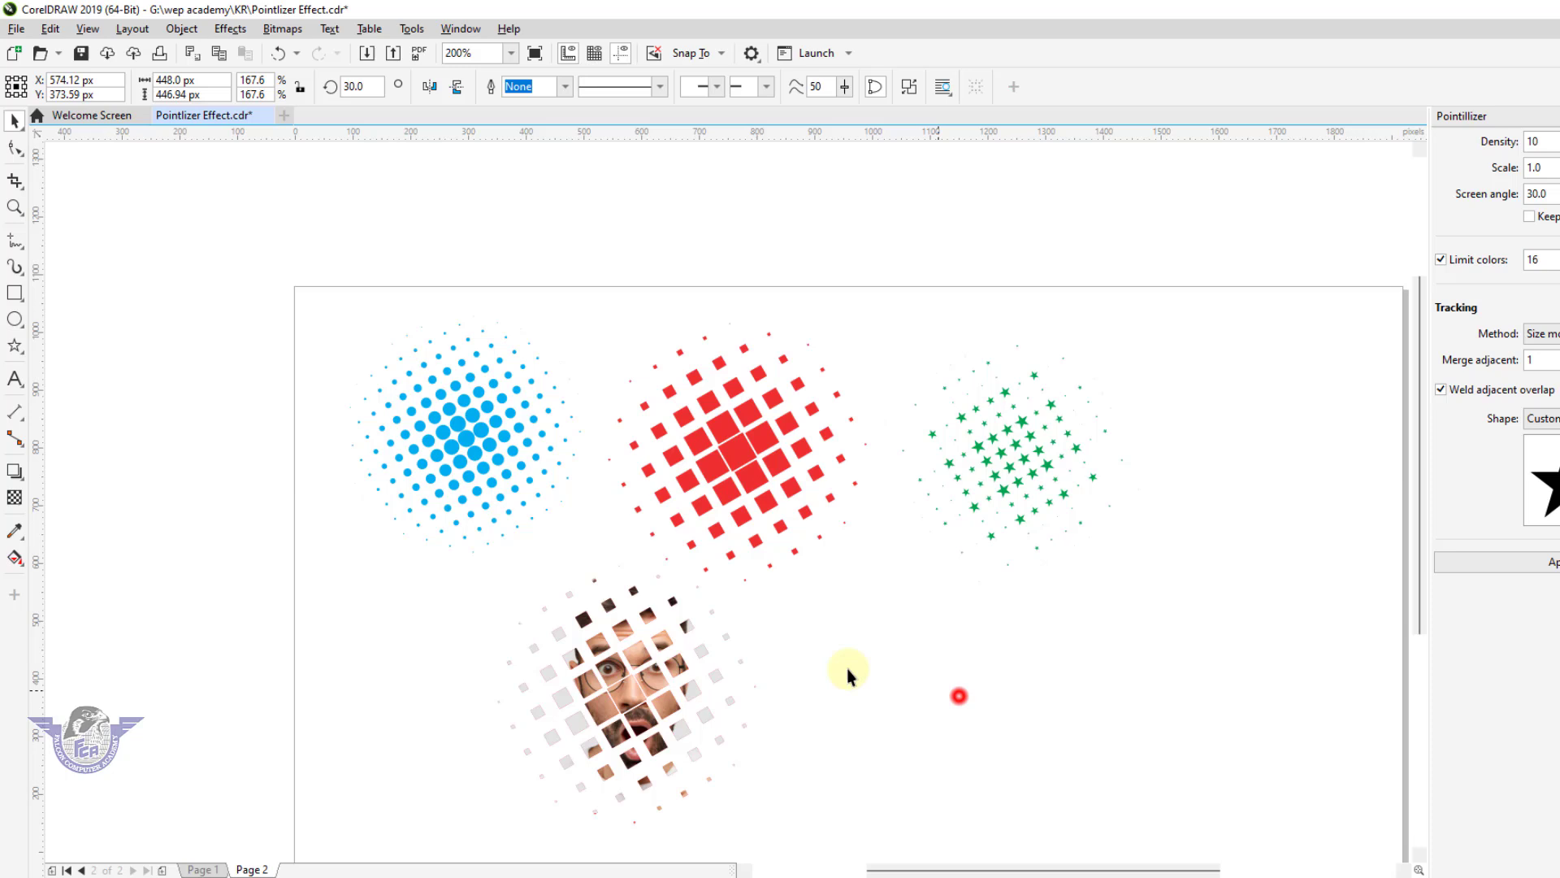
- Add a page-sized 1920 × 1080 px rectangle behind all the patterns and fill it dark gray
double_click(15, 292)
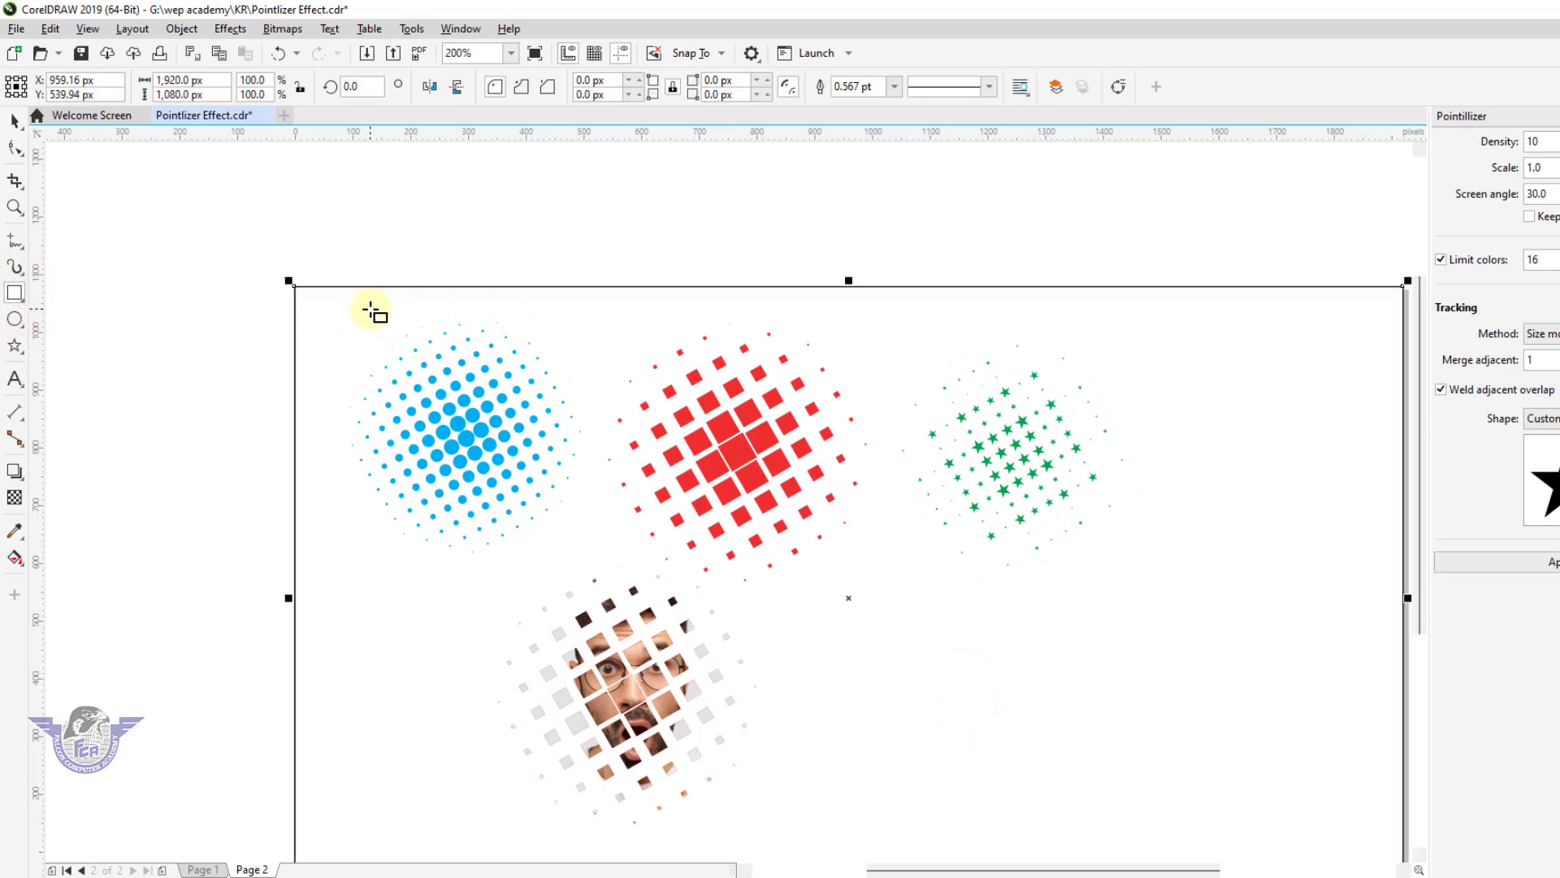
scroll(499, 349, "down", 1)
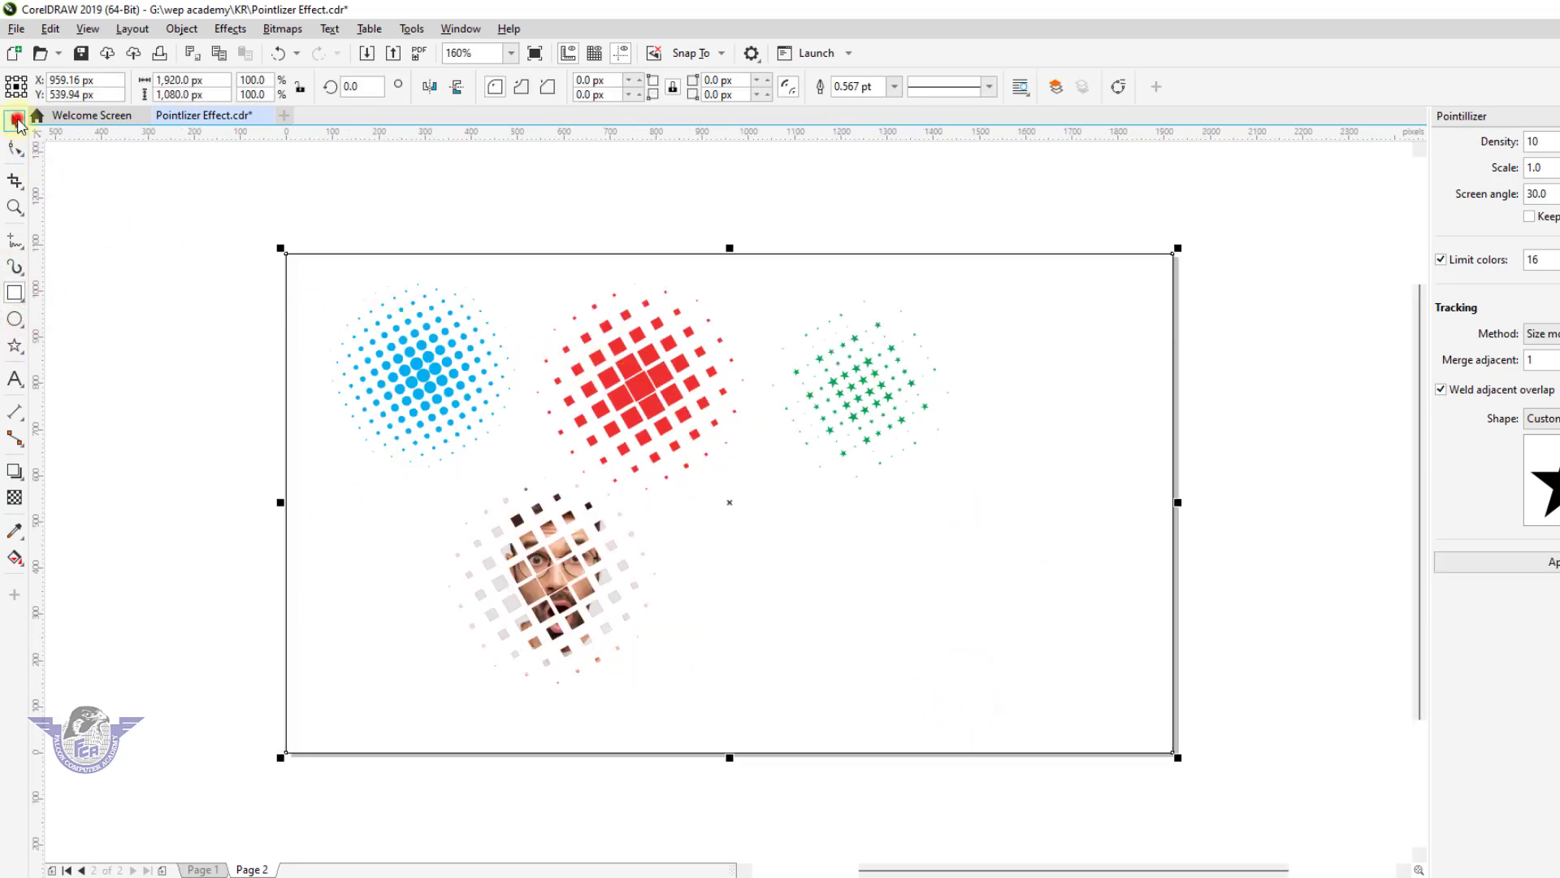
left_click(1559, 226)
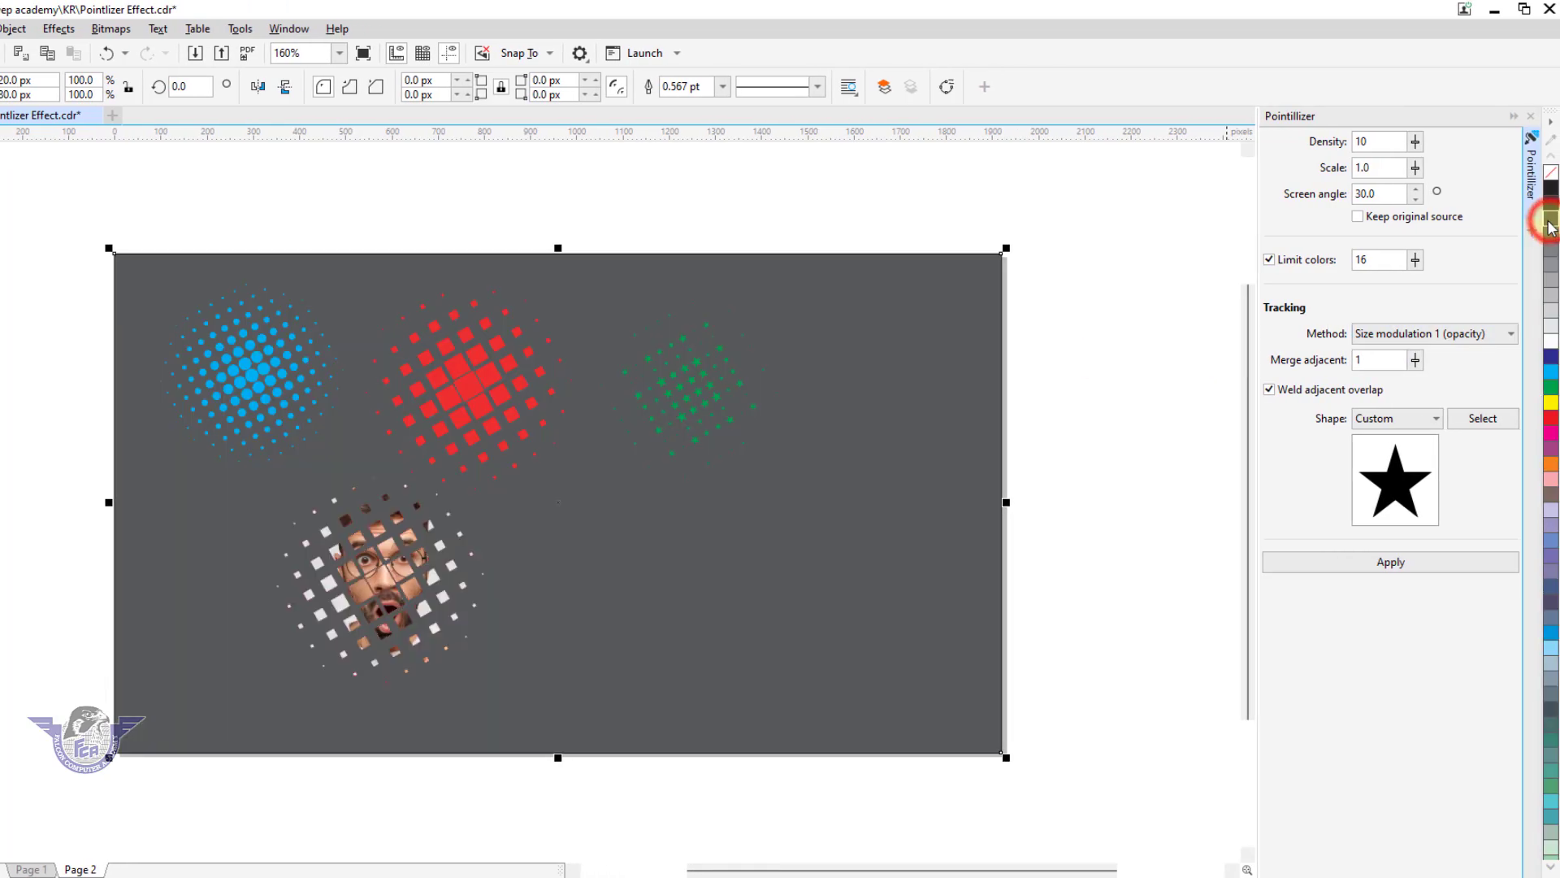
- Change the fill of the green star pattern to white
left_click(1139, 361)
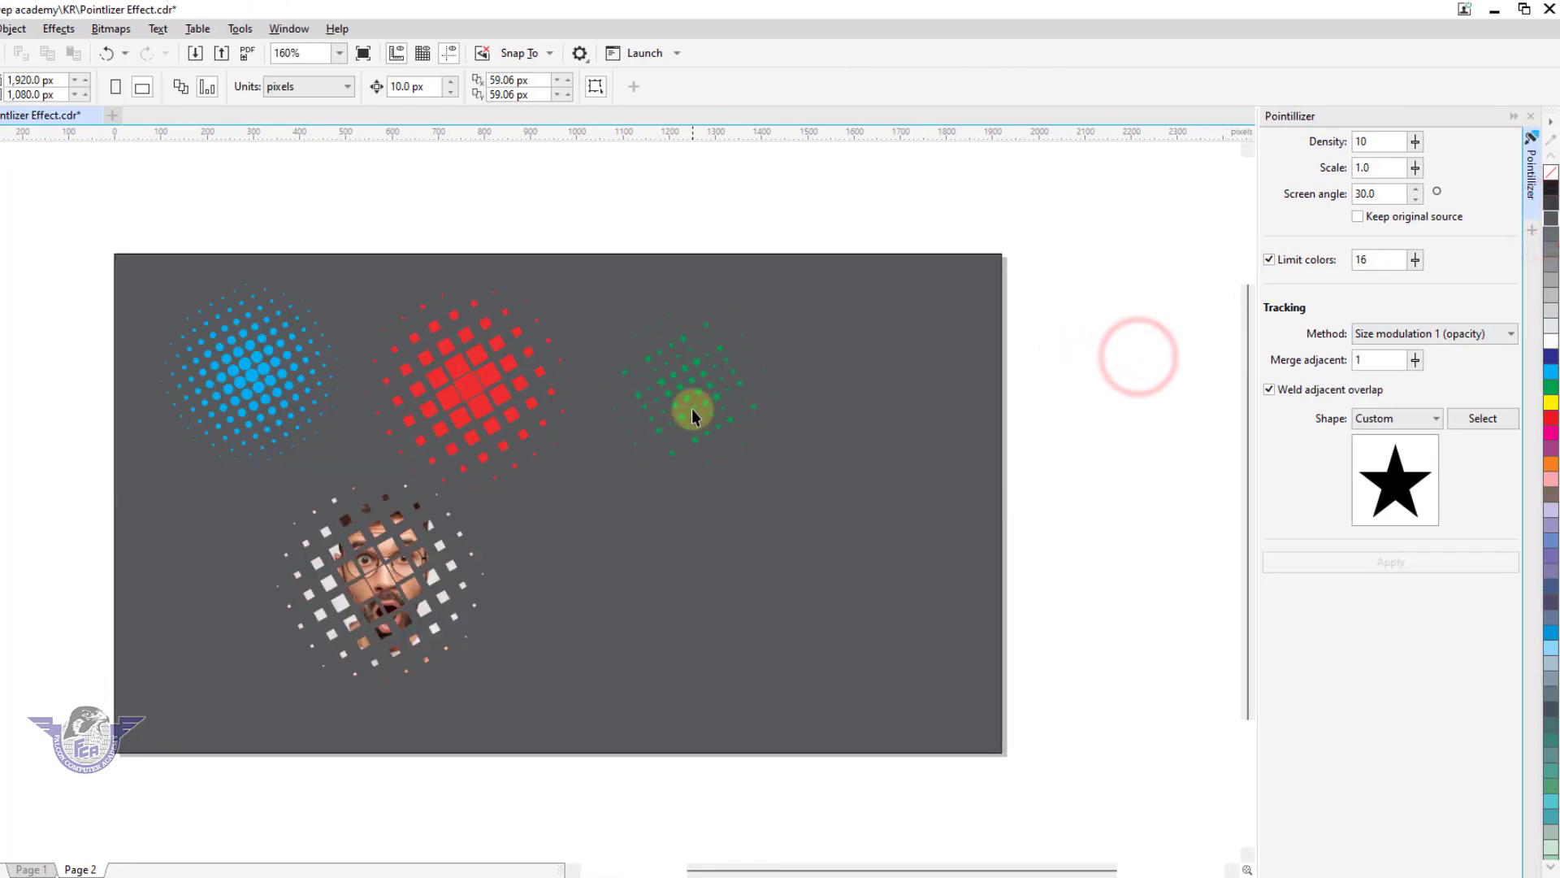
left_click(693, 408)
left_click(1552, 342)
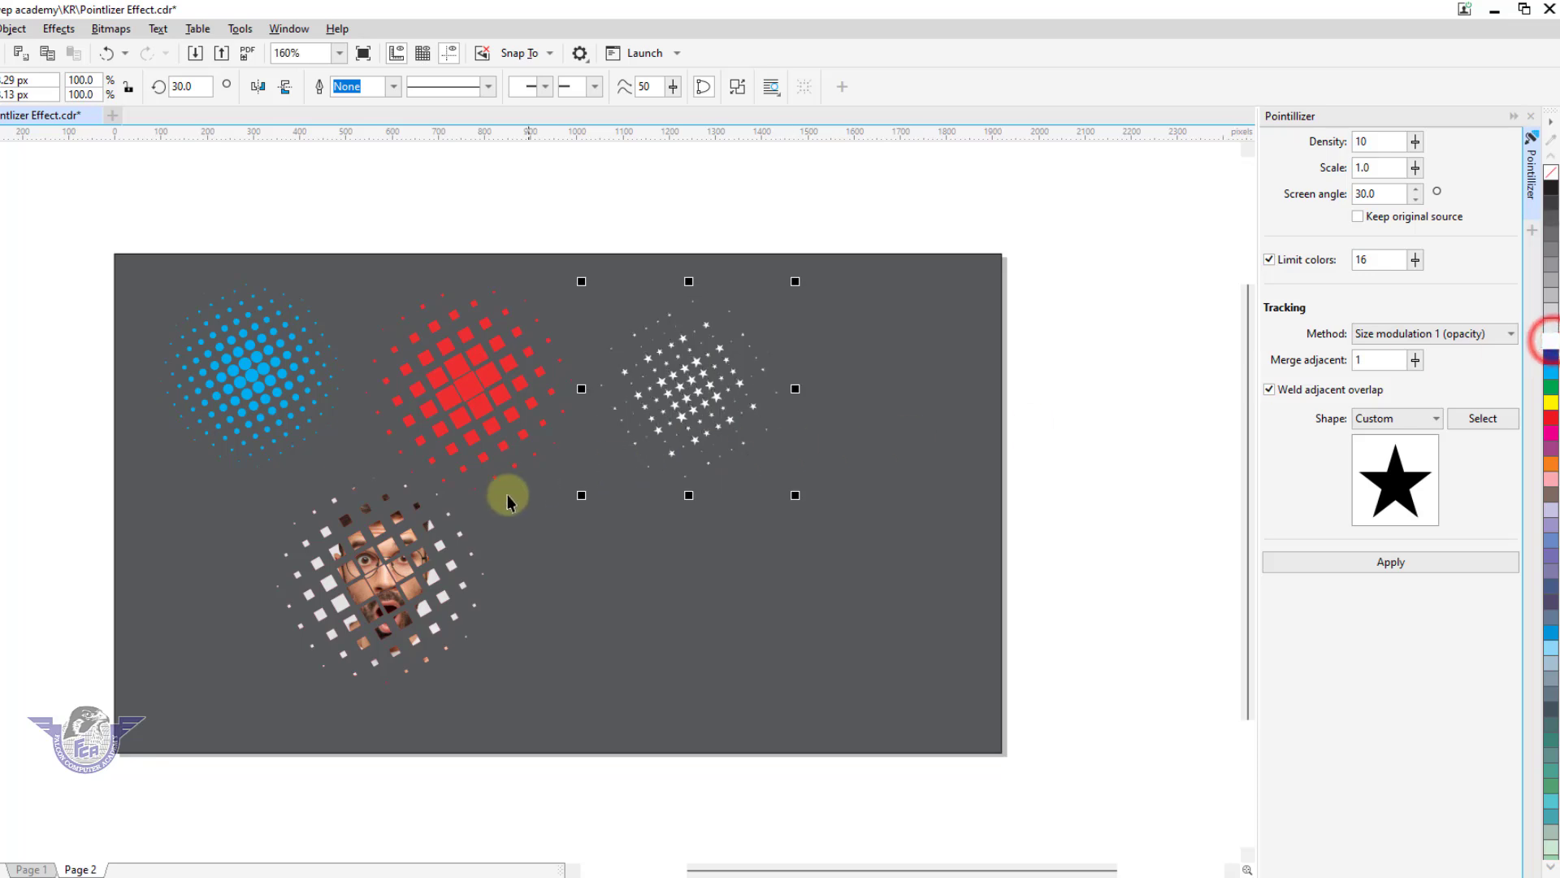
left_click(410, 561)
left_click_drag(525, 587, 547, 582)
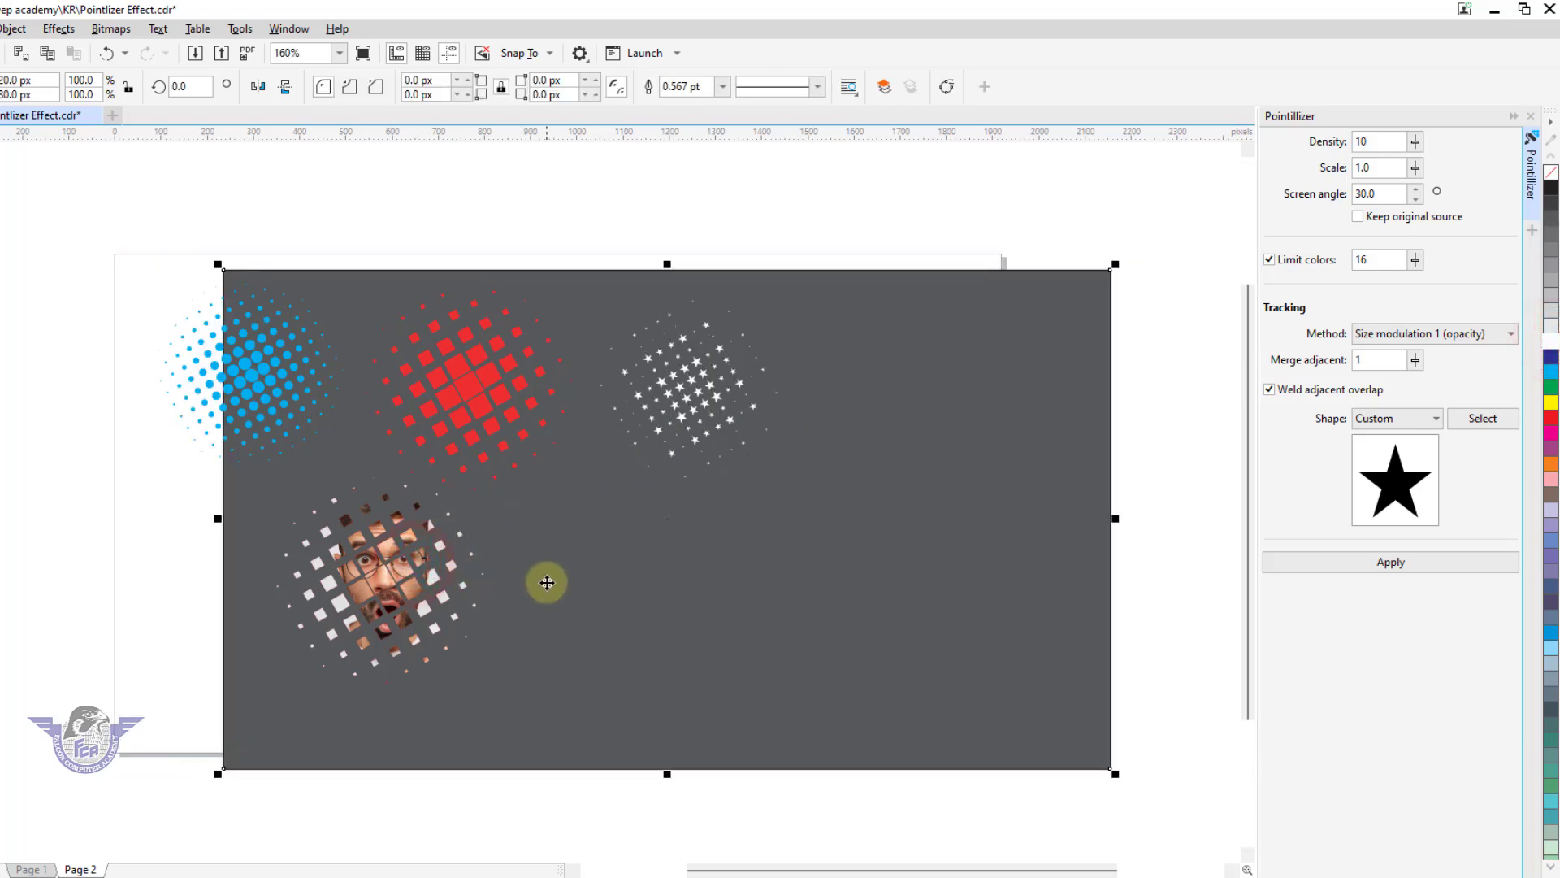
key("ctrl+z")
left_click(1112, 525)
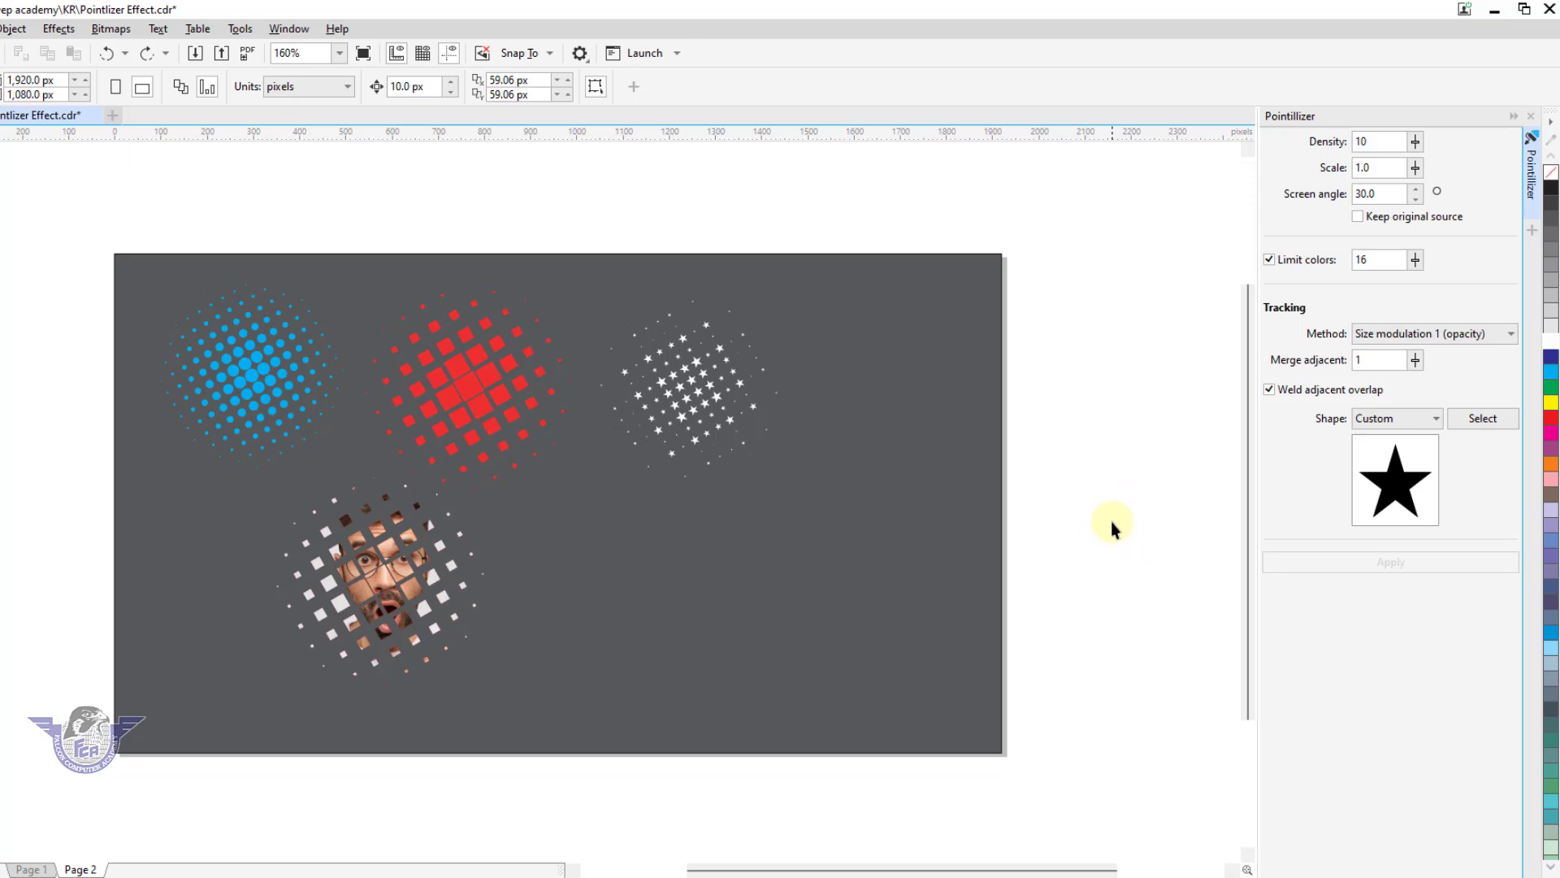
key("F2")
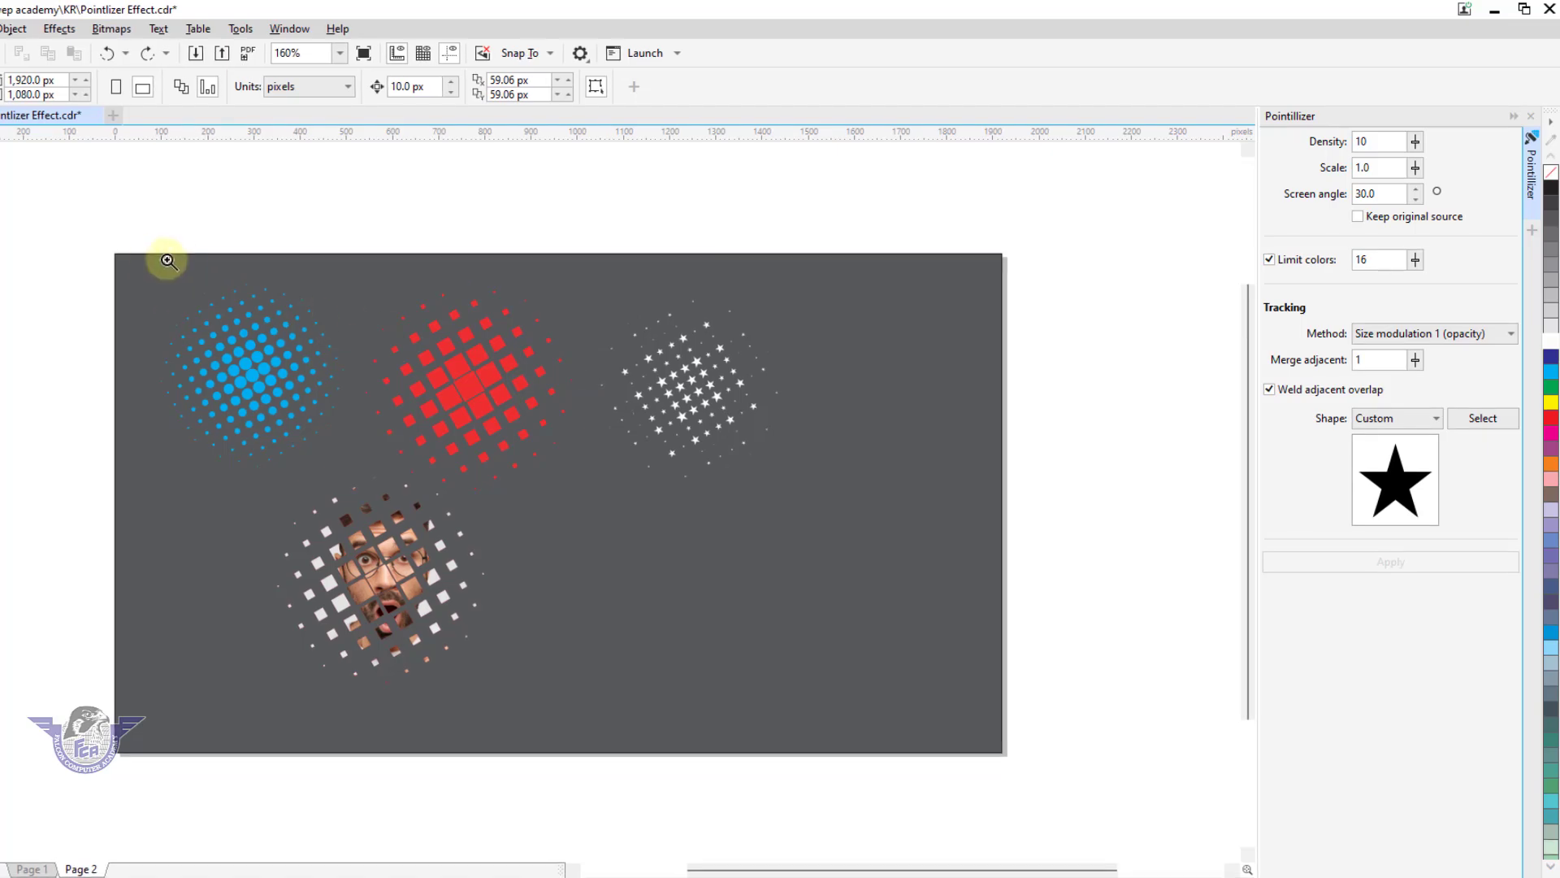
left_click_drag(134, 251, 772, 683)
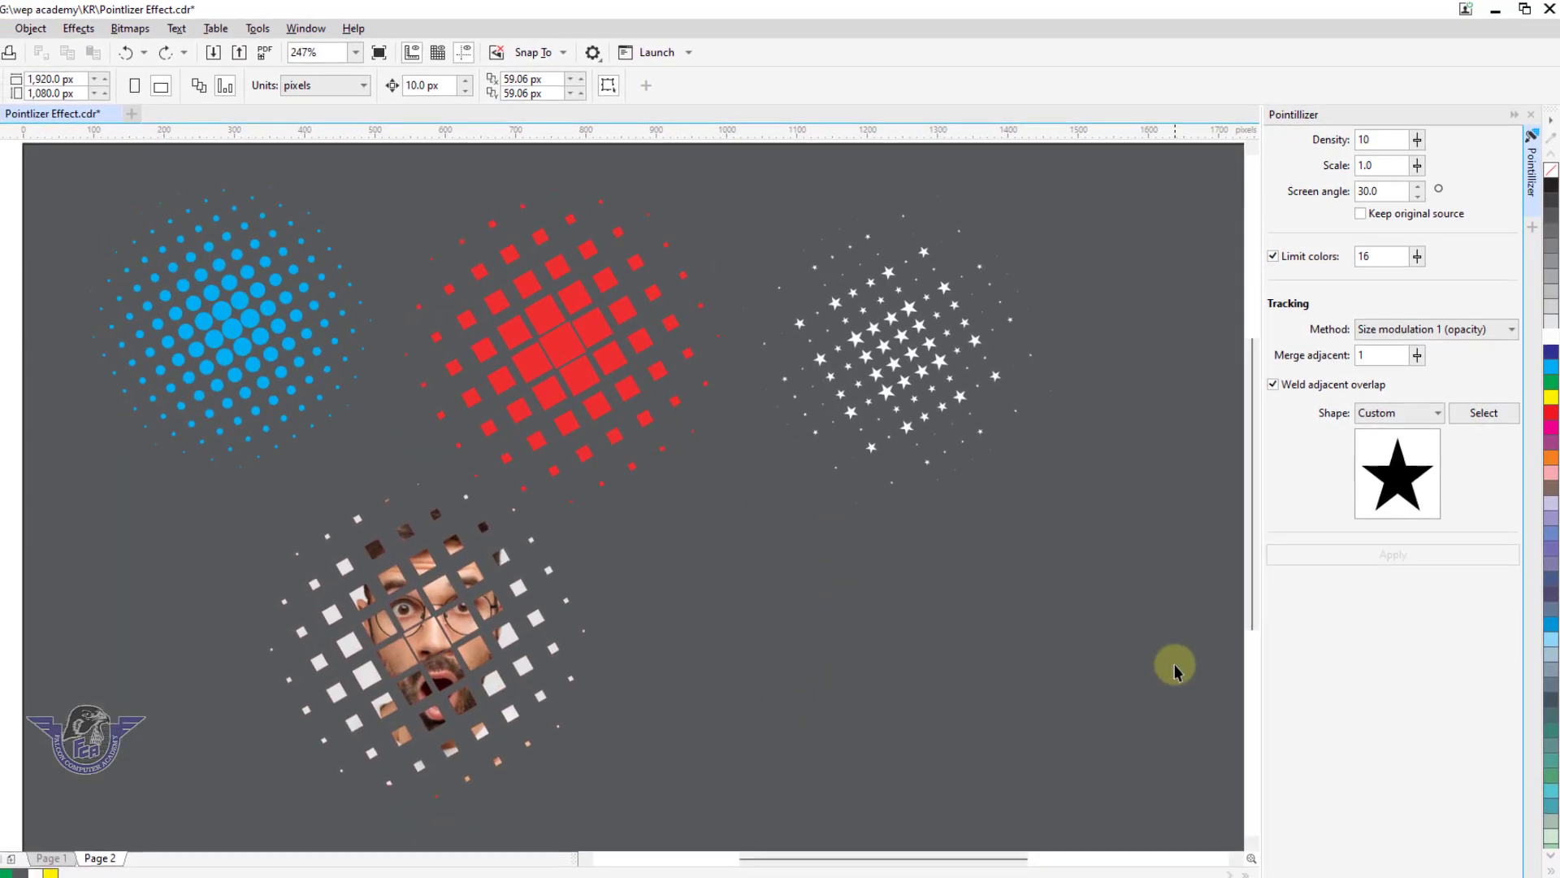